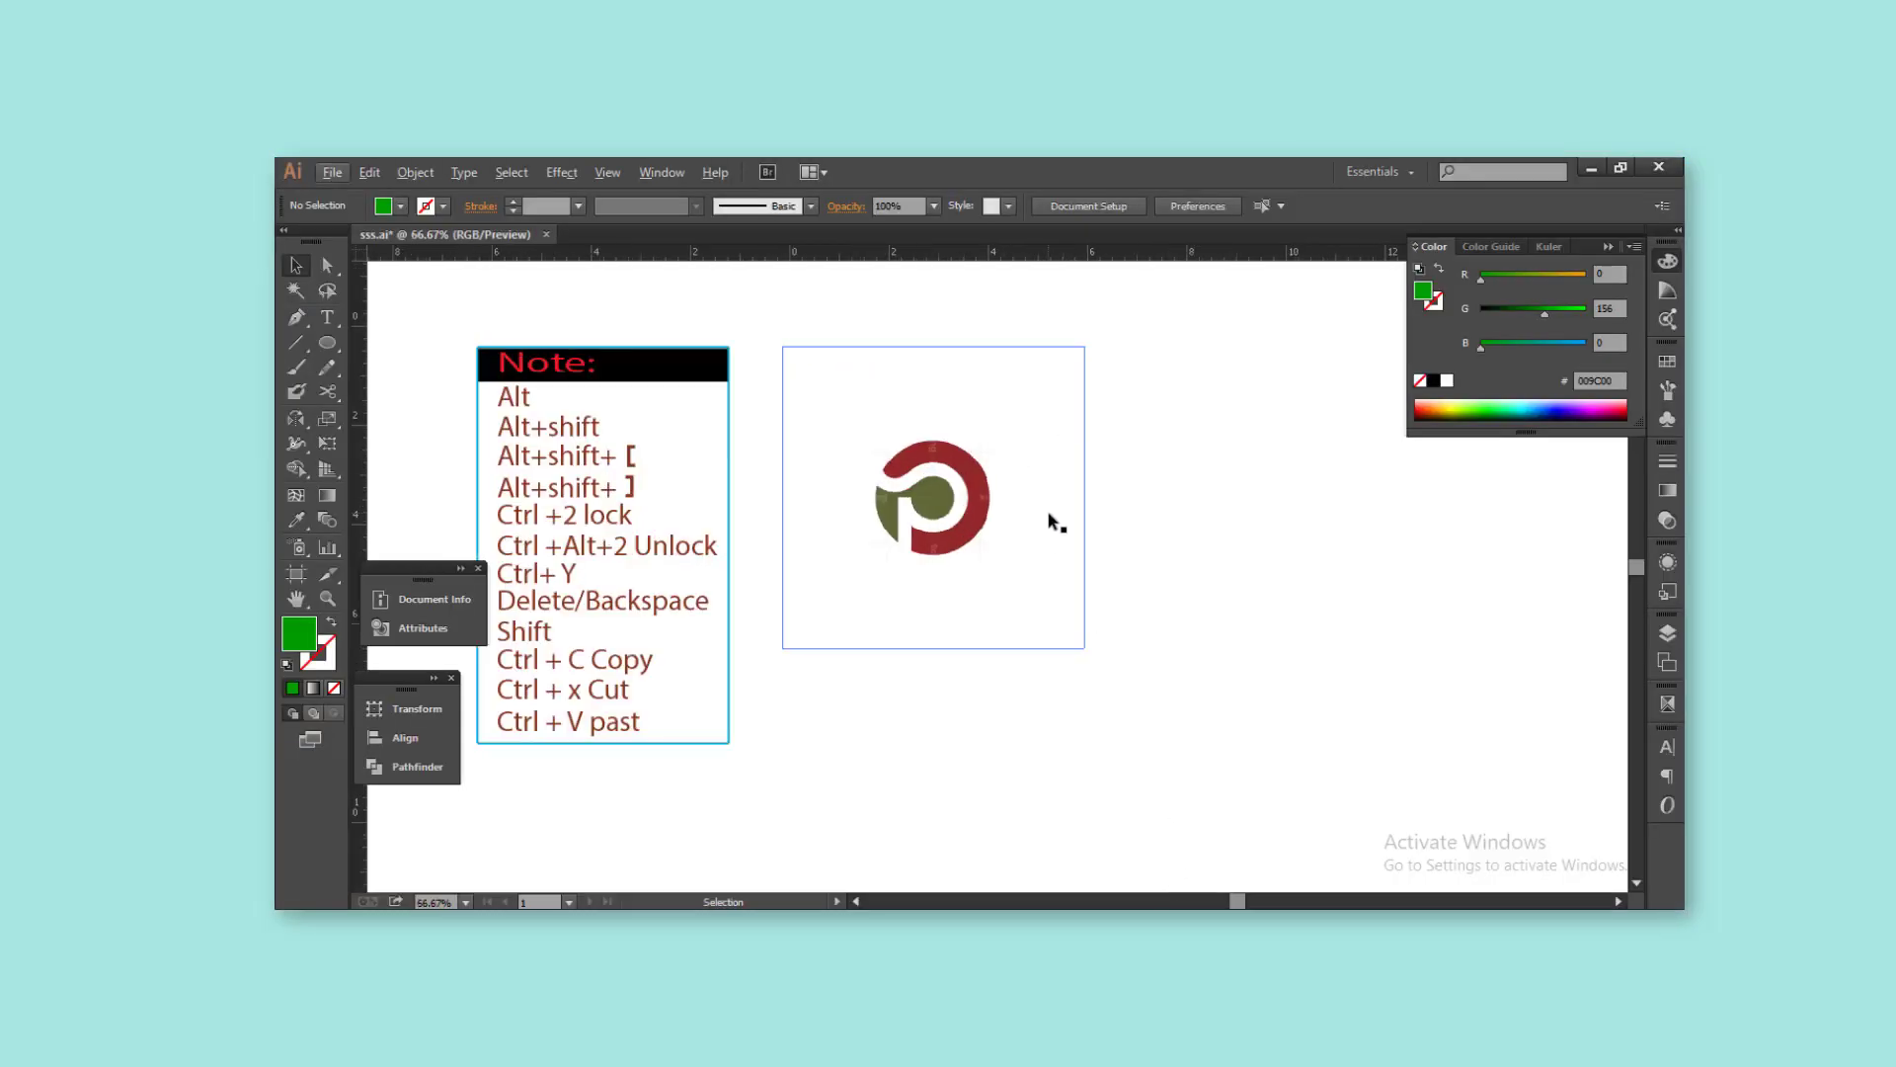
# Draw a green outline circle over the olive dot and fit it to the ring's inner edge
pyautogui.moveTo(1049, 520); pyautogui.dragTo(1052, 534)
pyautogui.press('Delete')
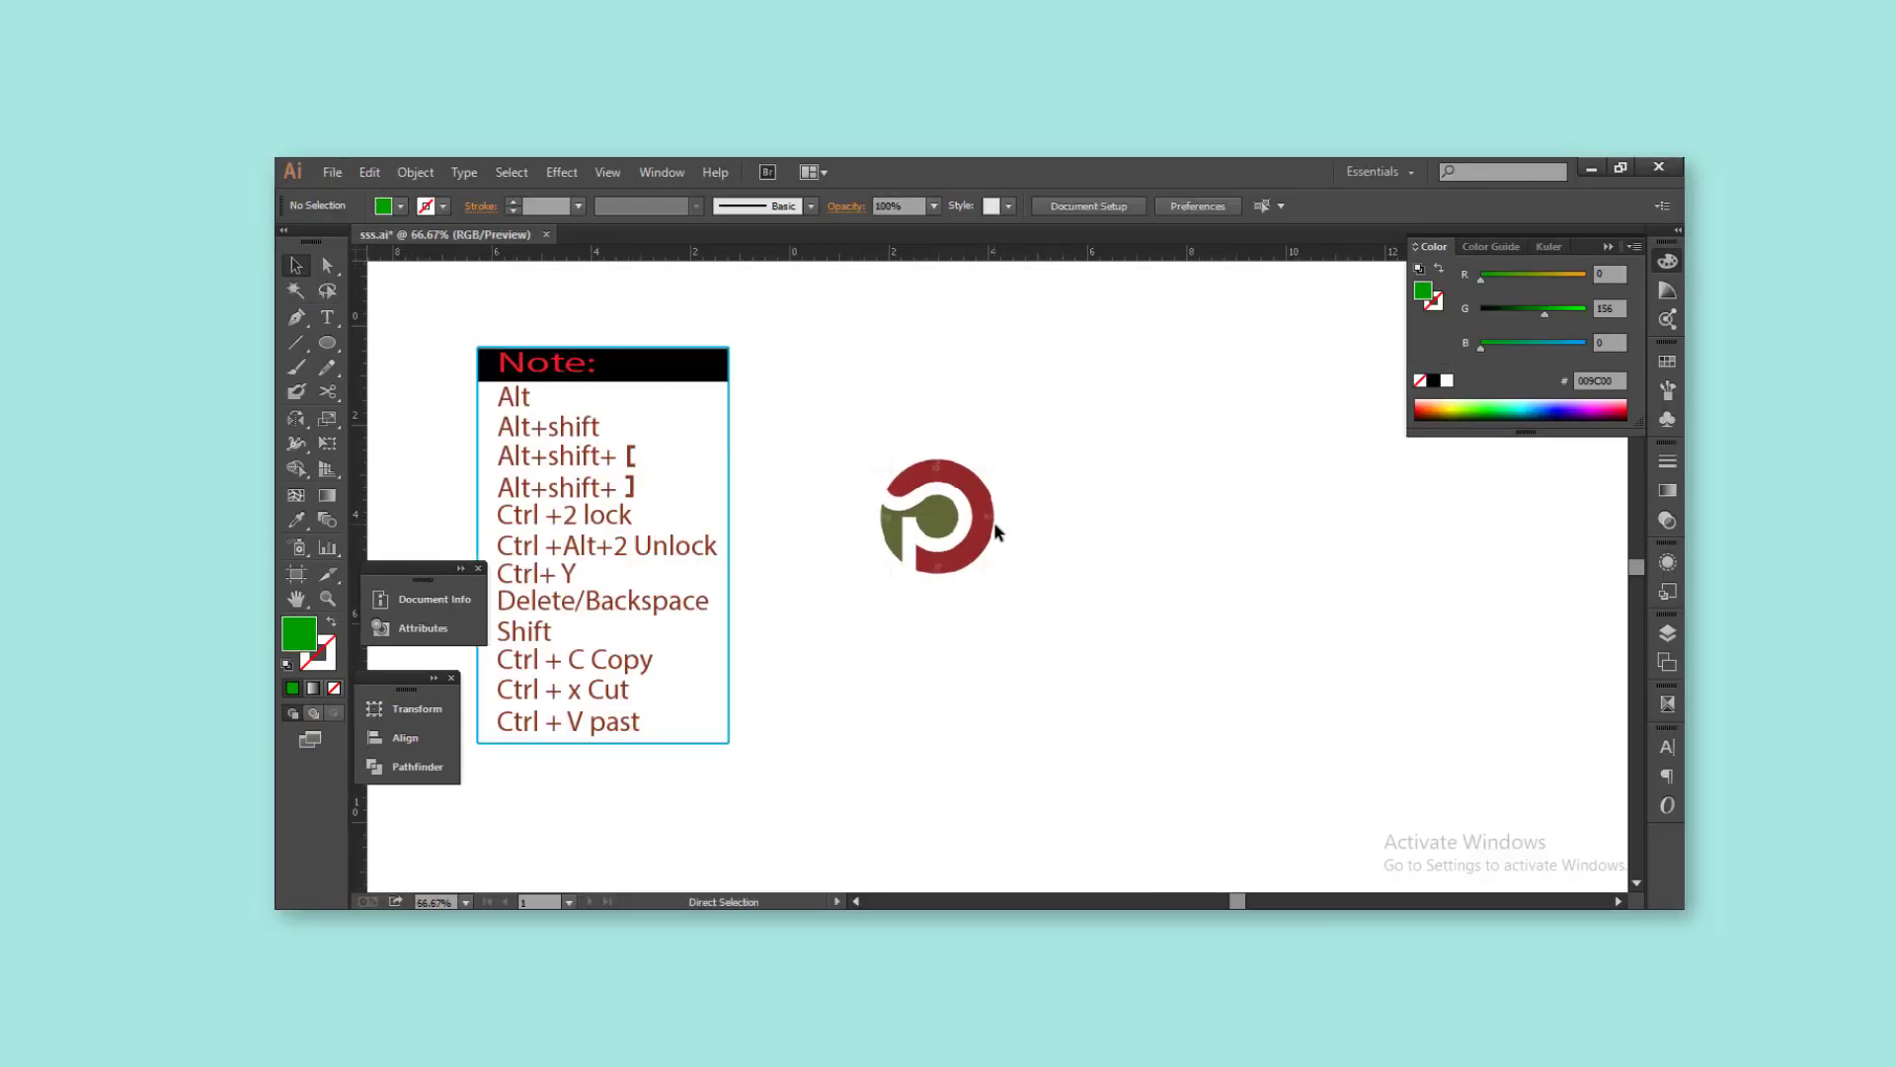
pyautogui.scroll(2, 952, 484)
pyautogui.moveTo(327, 343); pyautogui.dragTo(415, 390)
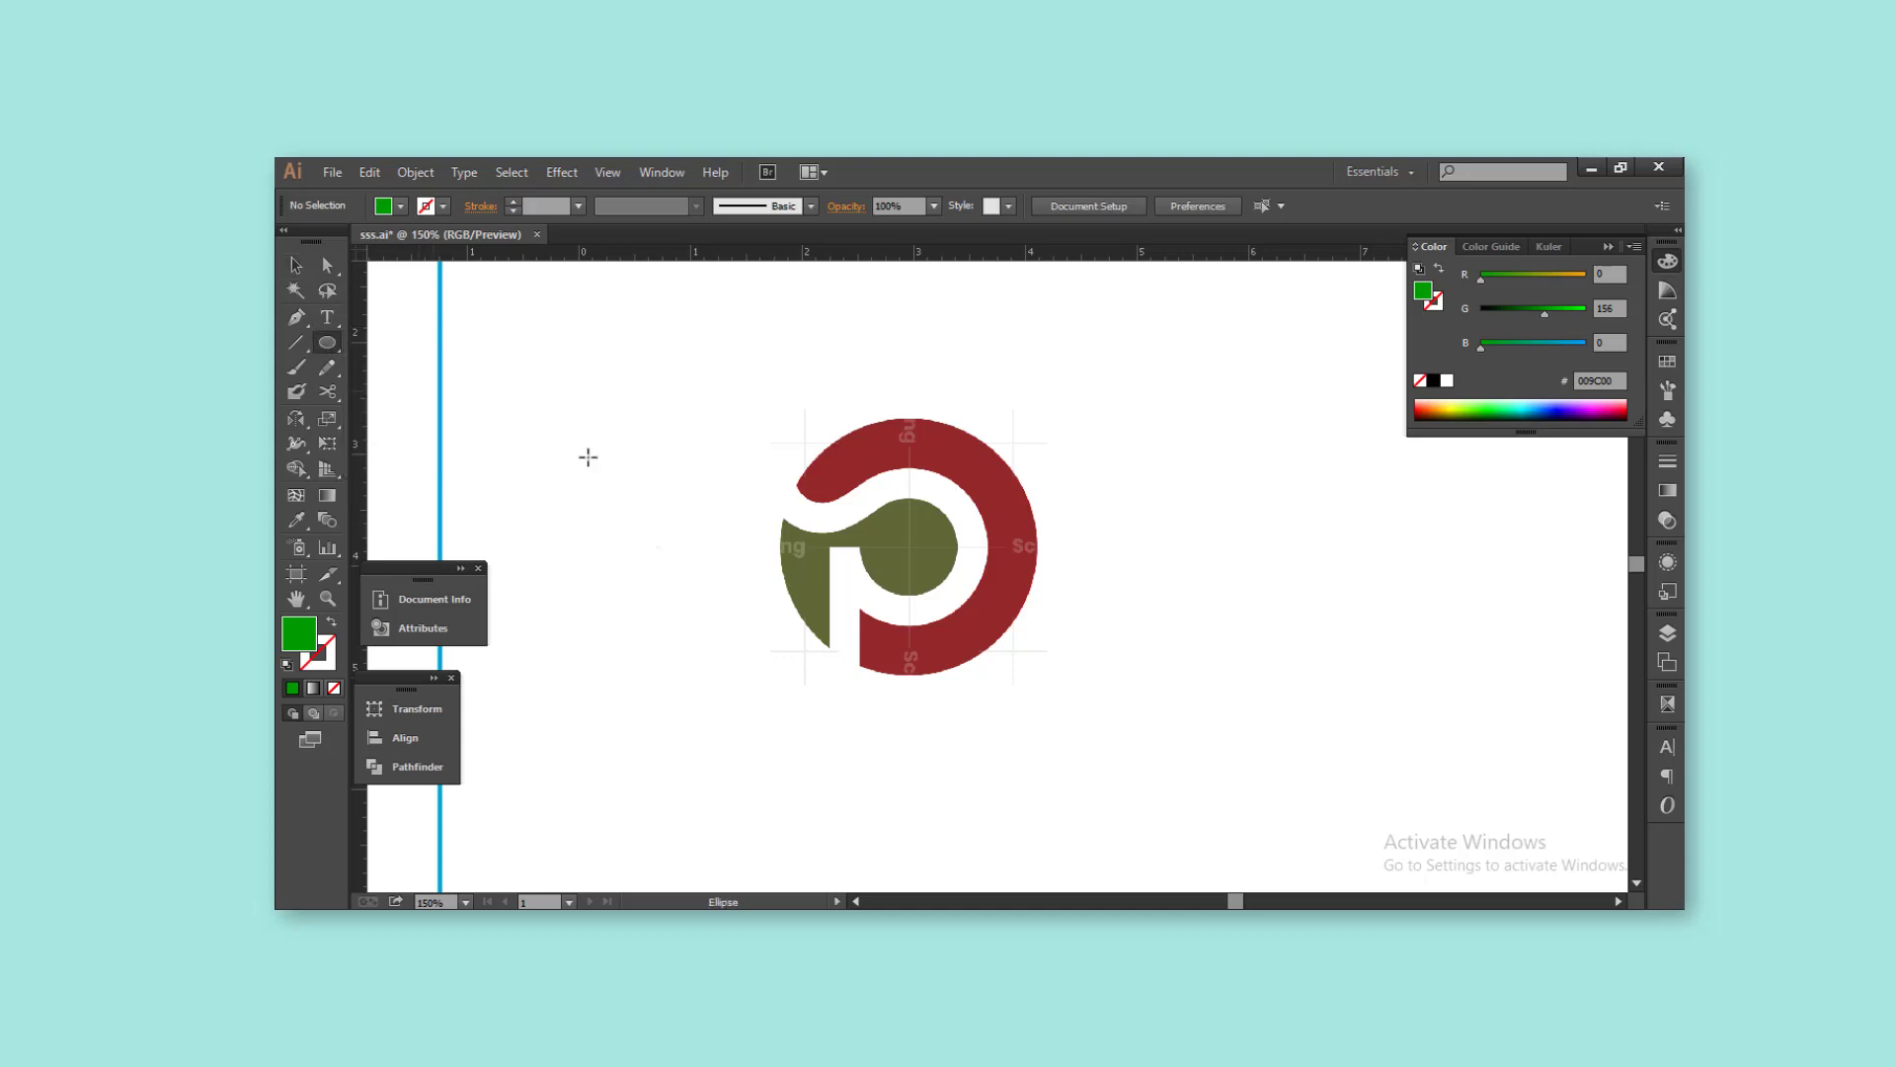
pyautogui.moveTo(907, 546); pyautogui.dragTo(1007, 636)
pyautogui.press('v')
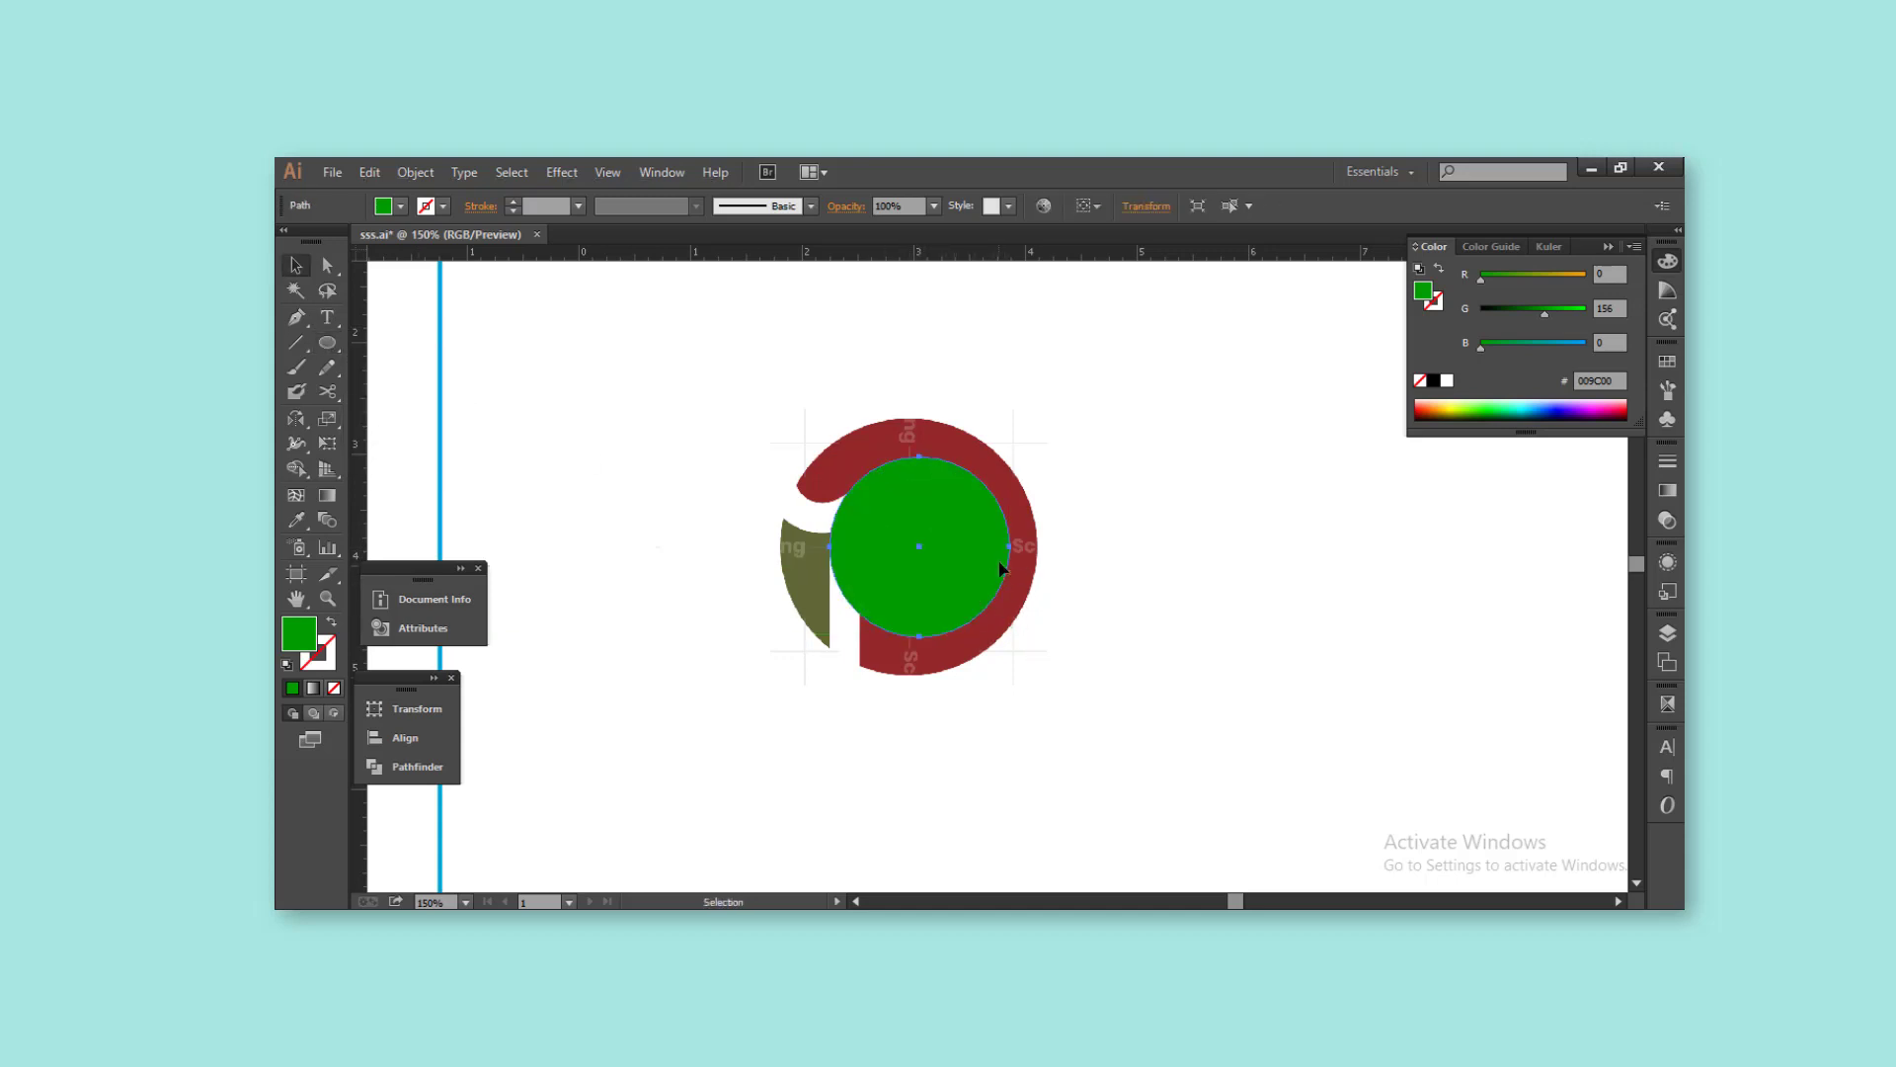
pyautogui.hotkey('shift', 'x')
pyautogui.scroll(2, 990, 546)
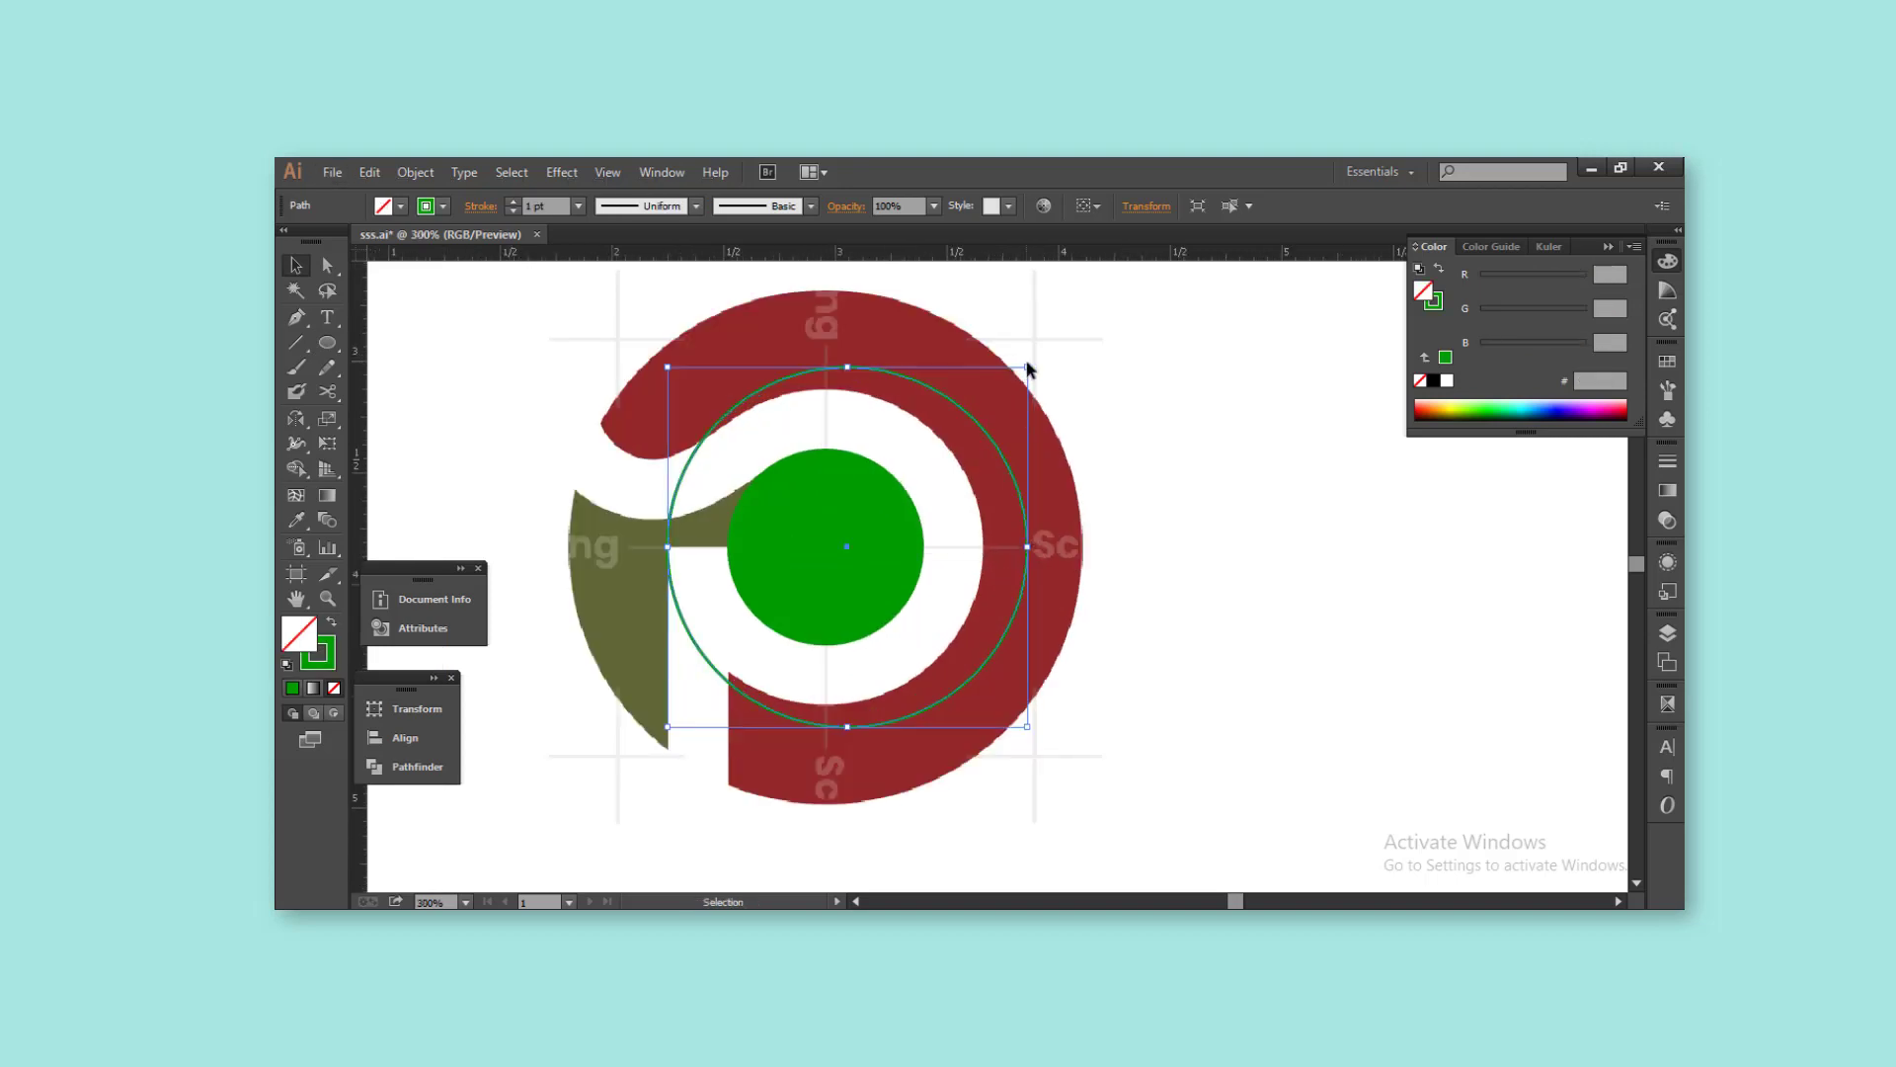
pyautogui.moveTo(1027, 368); pyautogui.dragTo(990, 389)
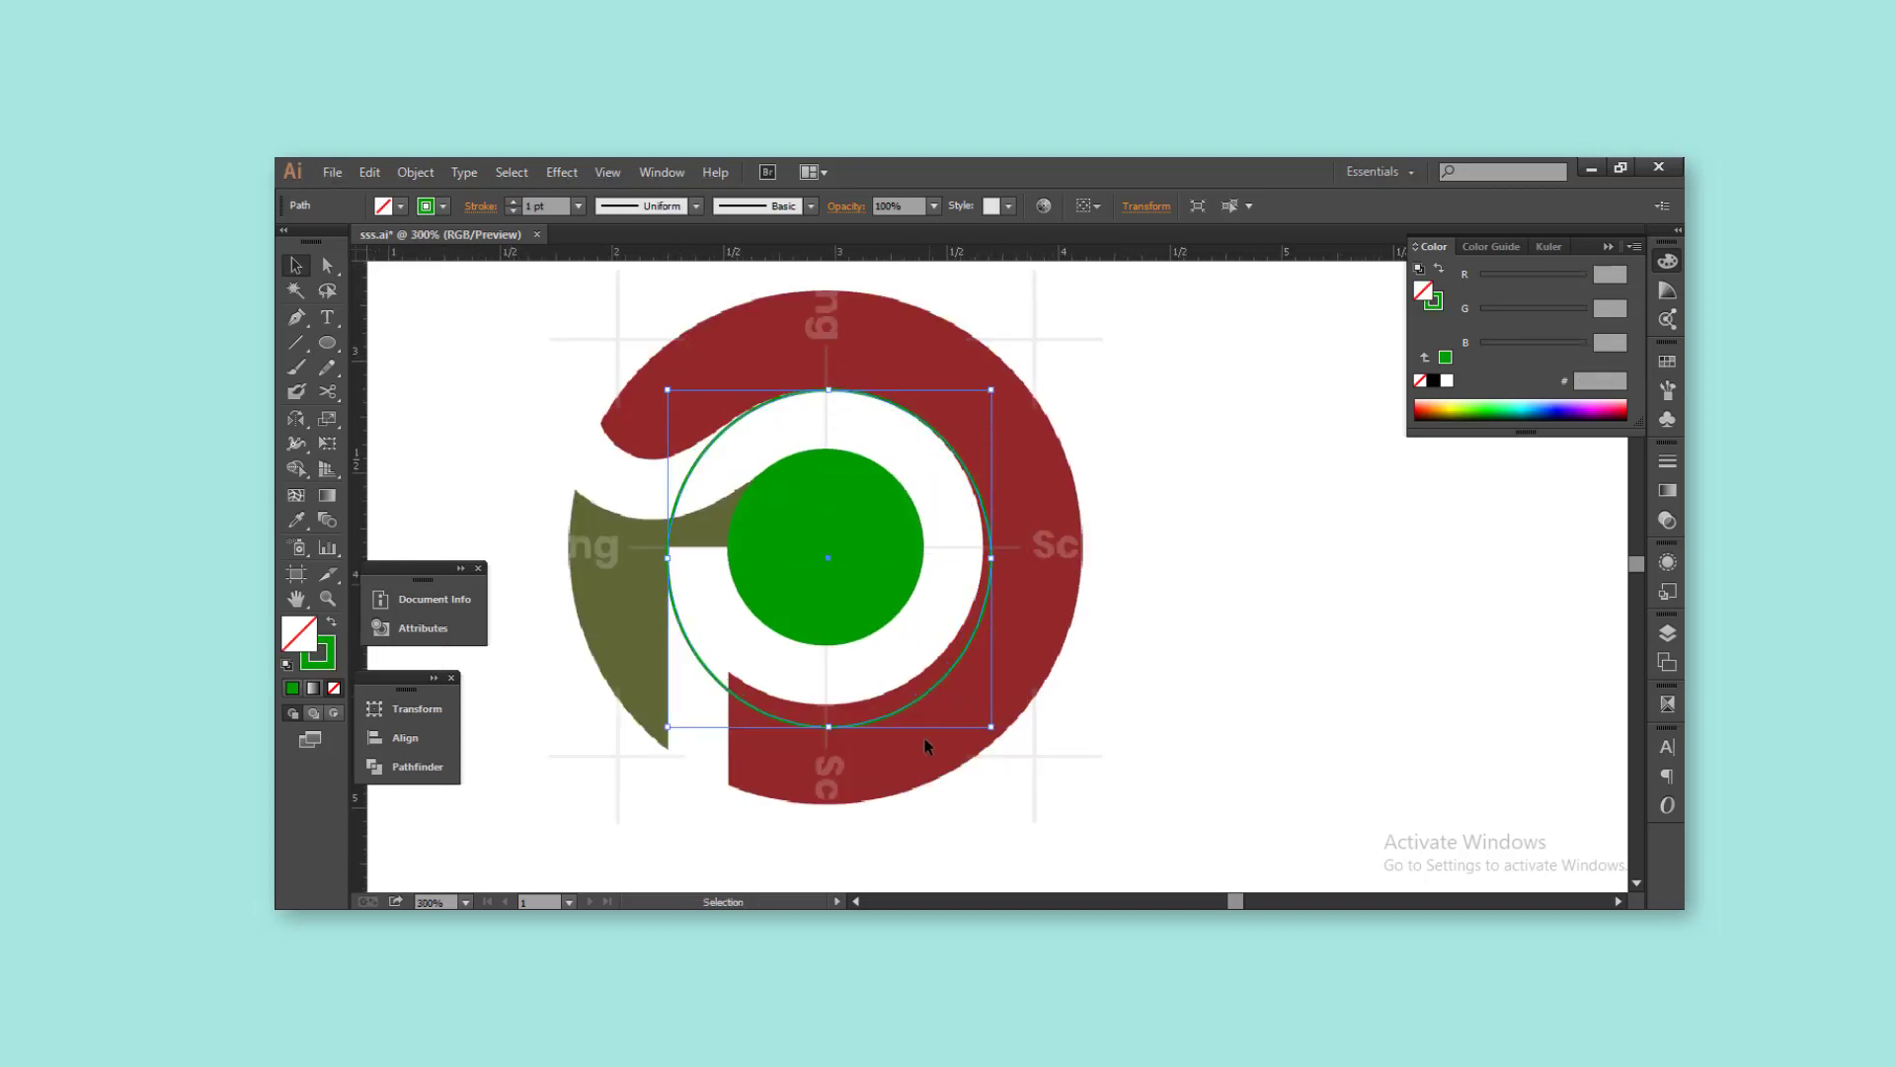
pyautogui.moveTo(827, 726); pyautogui.dragTo(832, 706)
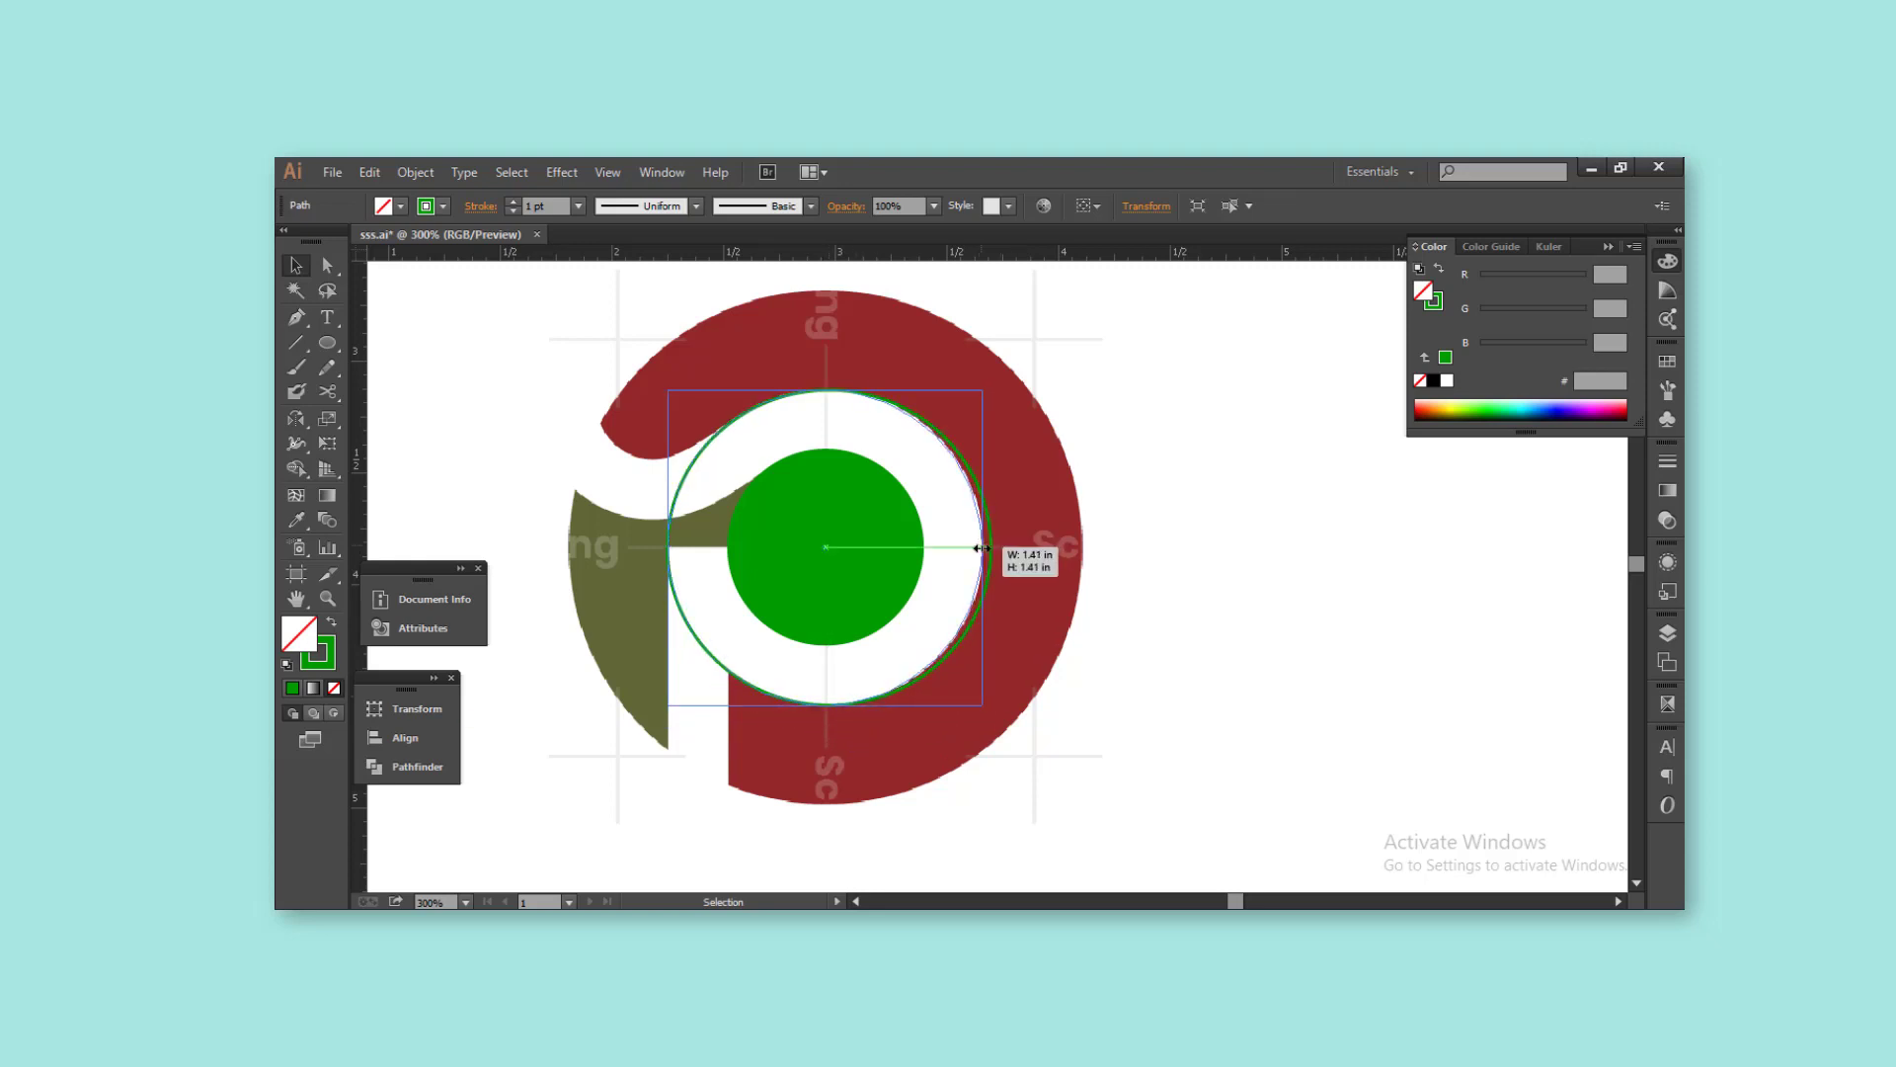
pyautogui.click(1193, 598)
# Draw a second green outline circle sized to the red ring's outer edge
pyautogui.press('l')
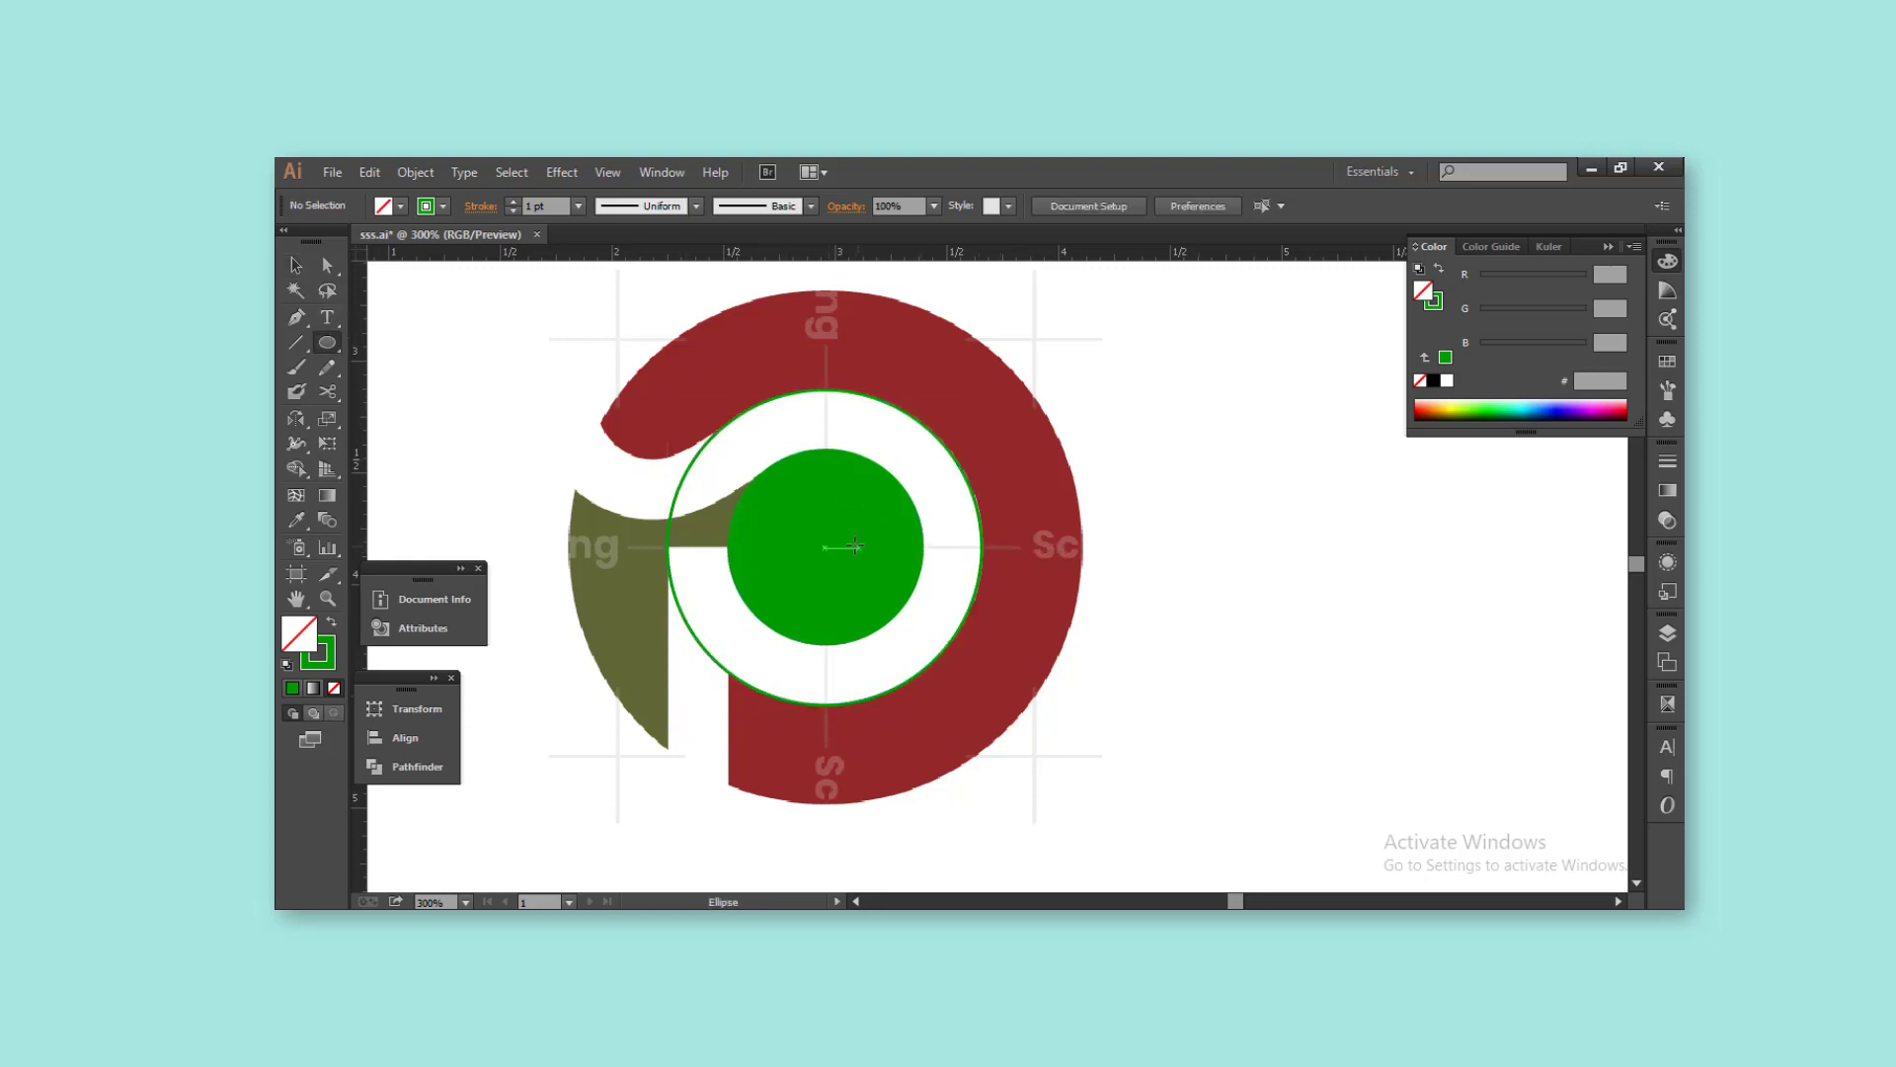
pyautogui.moveTo(826, 539); pyautogui.dragTo(1079, 663)
pyautogui.press('v')
pyautogui.moveTo(826, 784); pyautogui.dragTo(825, 806)
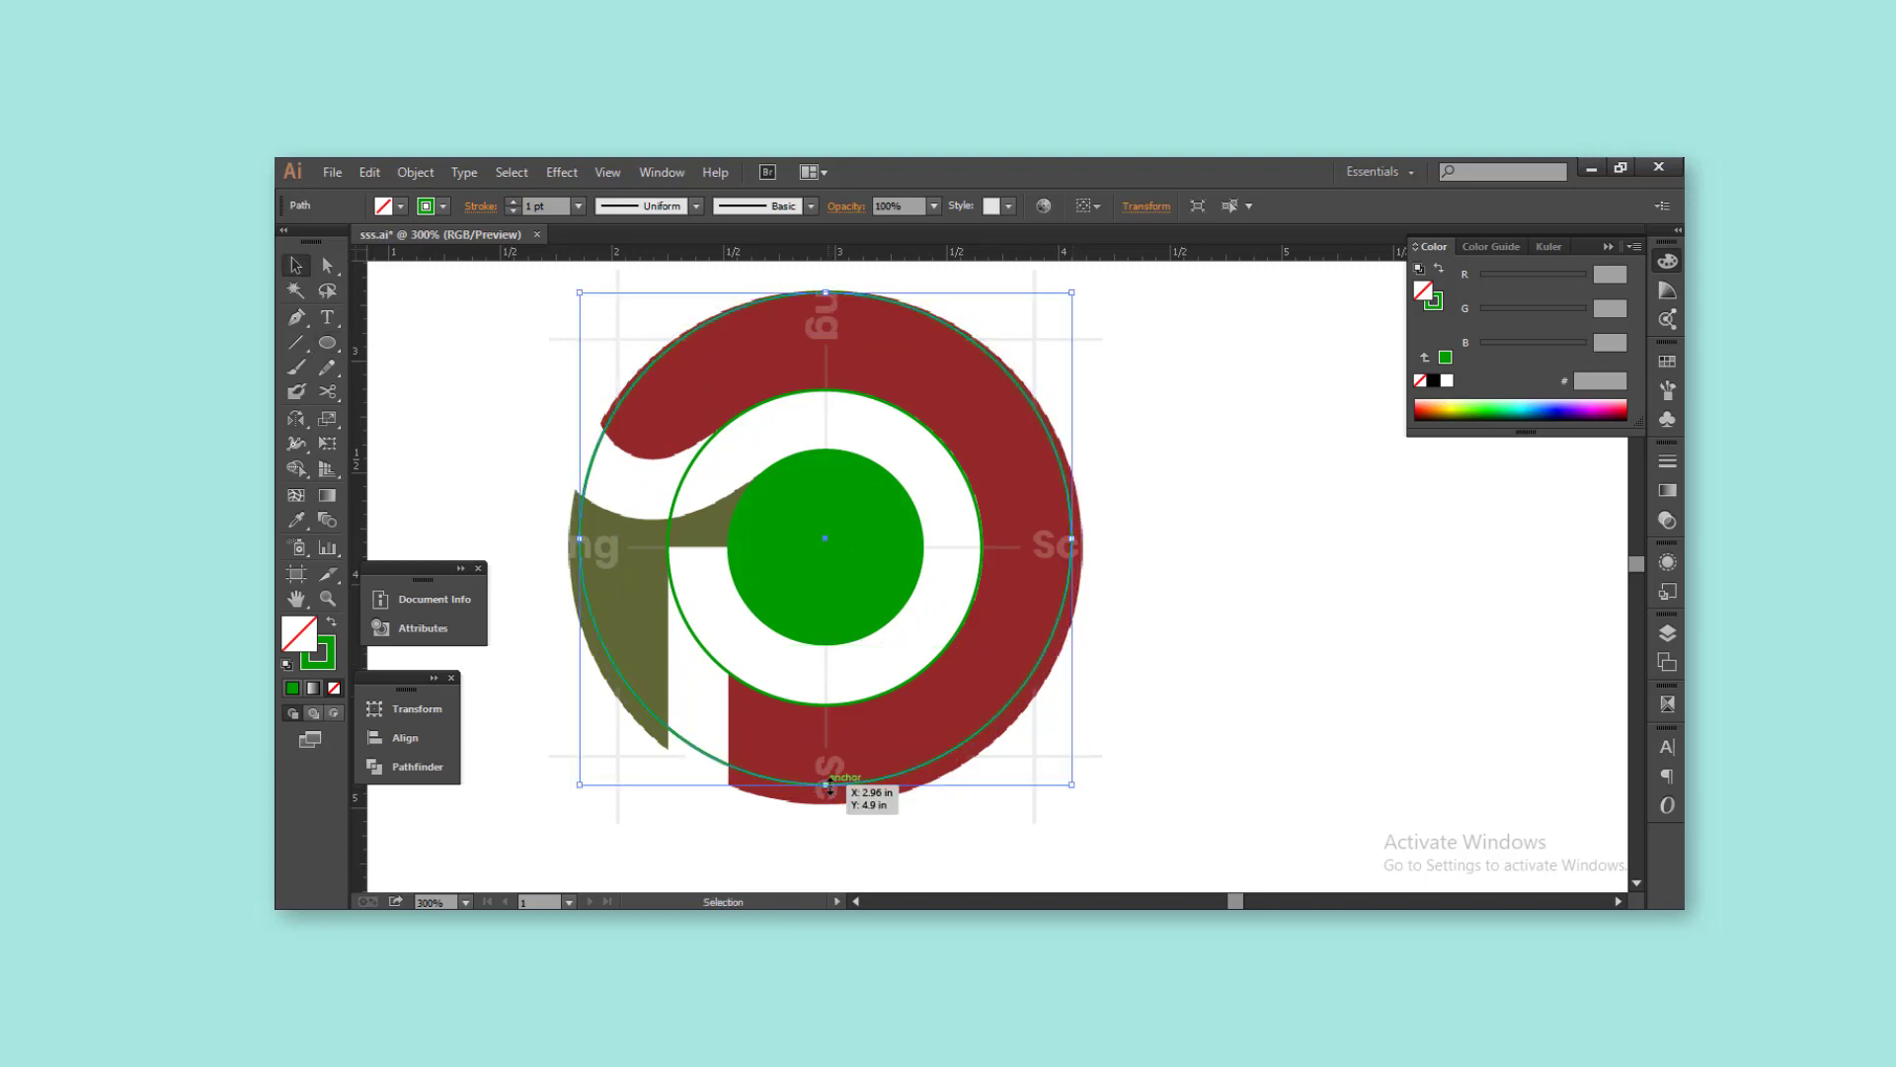
pyautogui.moveTo(1073, 548); pyautogui.dragTo(1084, 549)
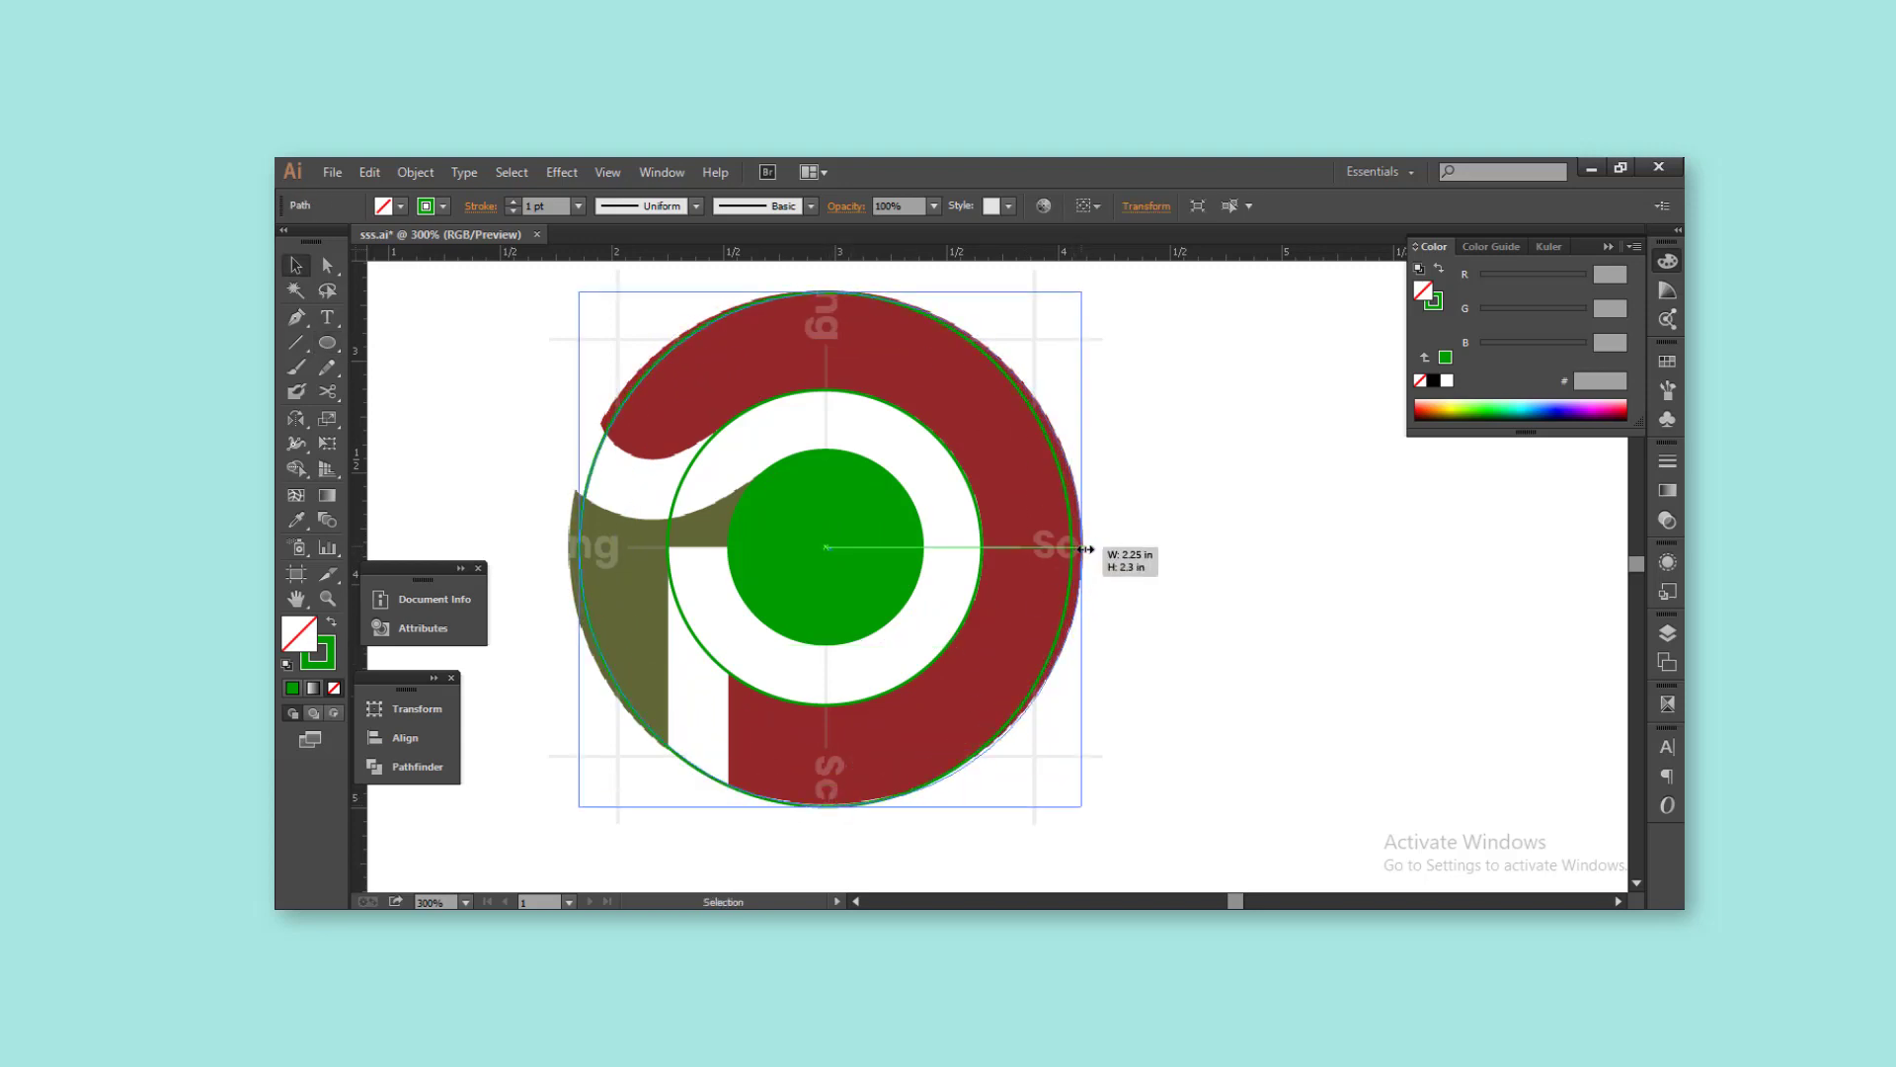
pyautogui.click(1199, 584)
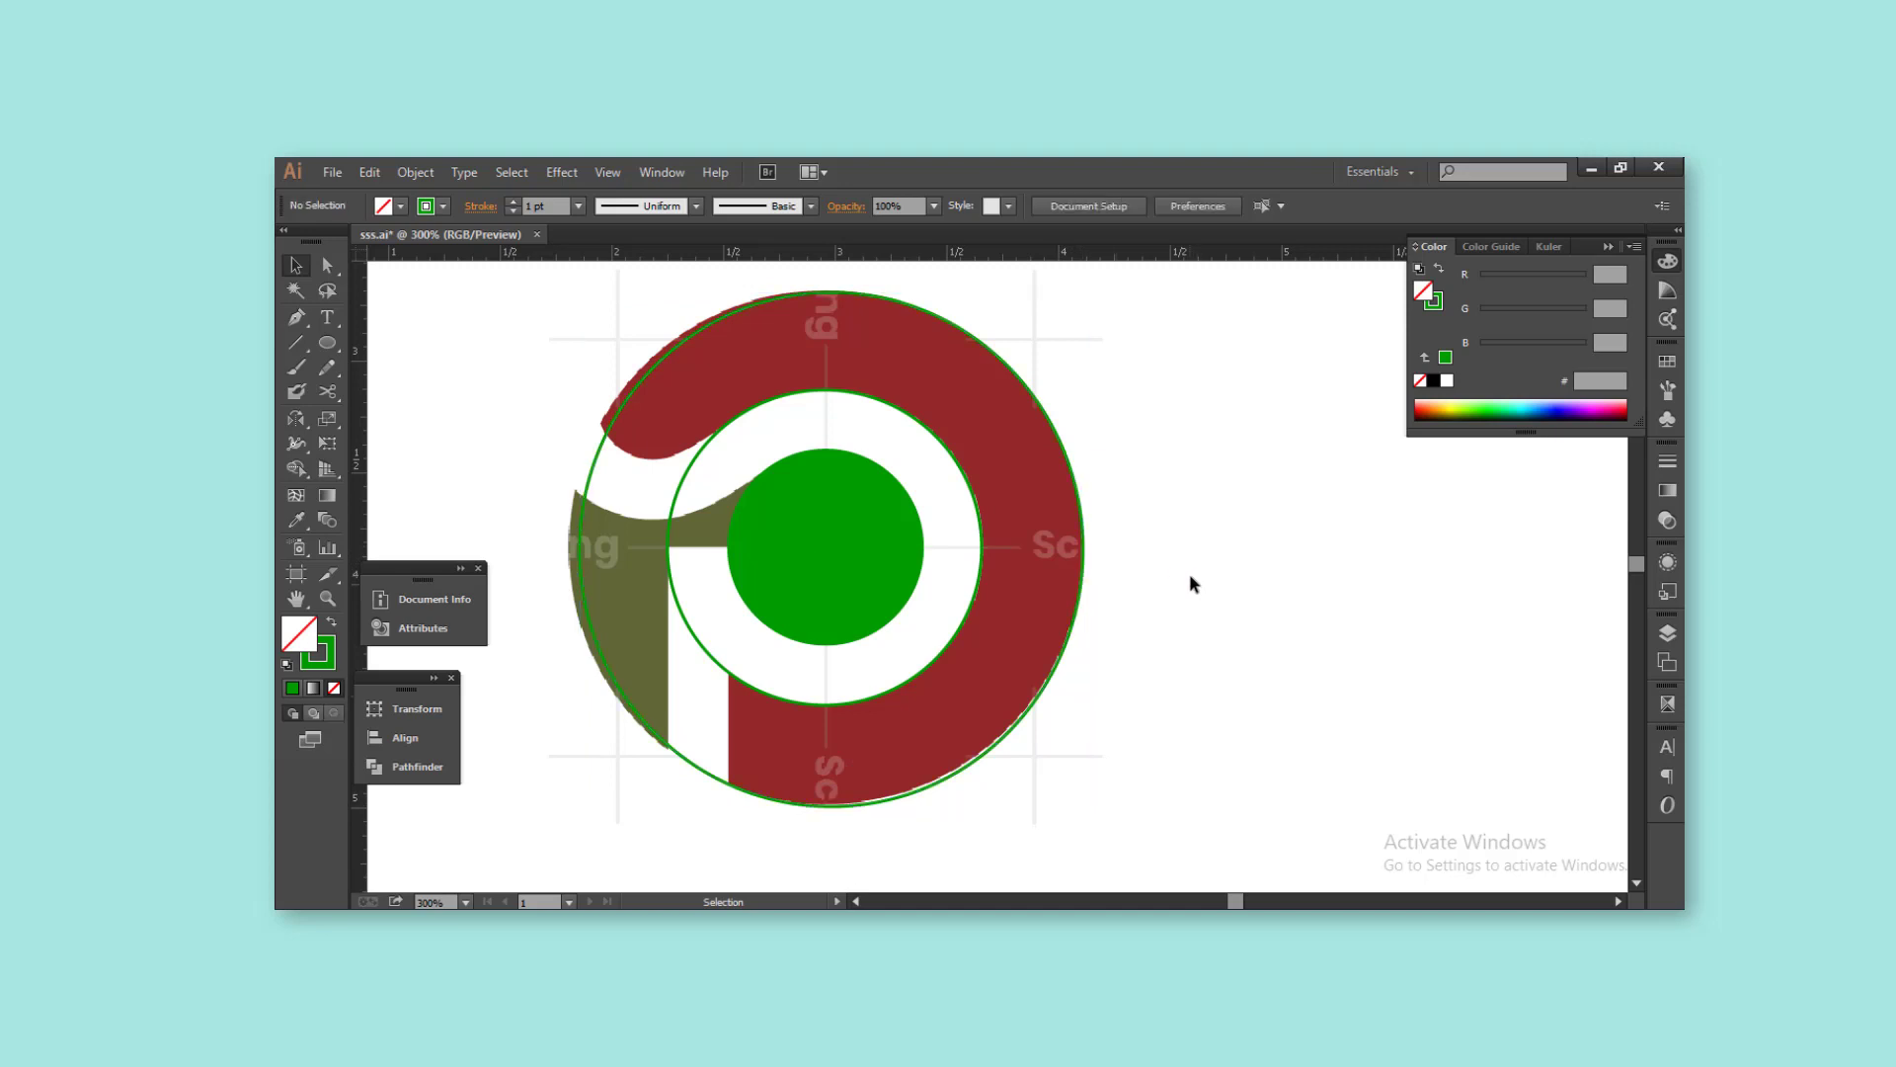
# Select the large outer guide circle
pyautogui.click(640, 384)
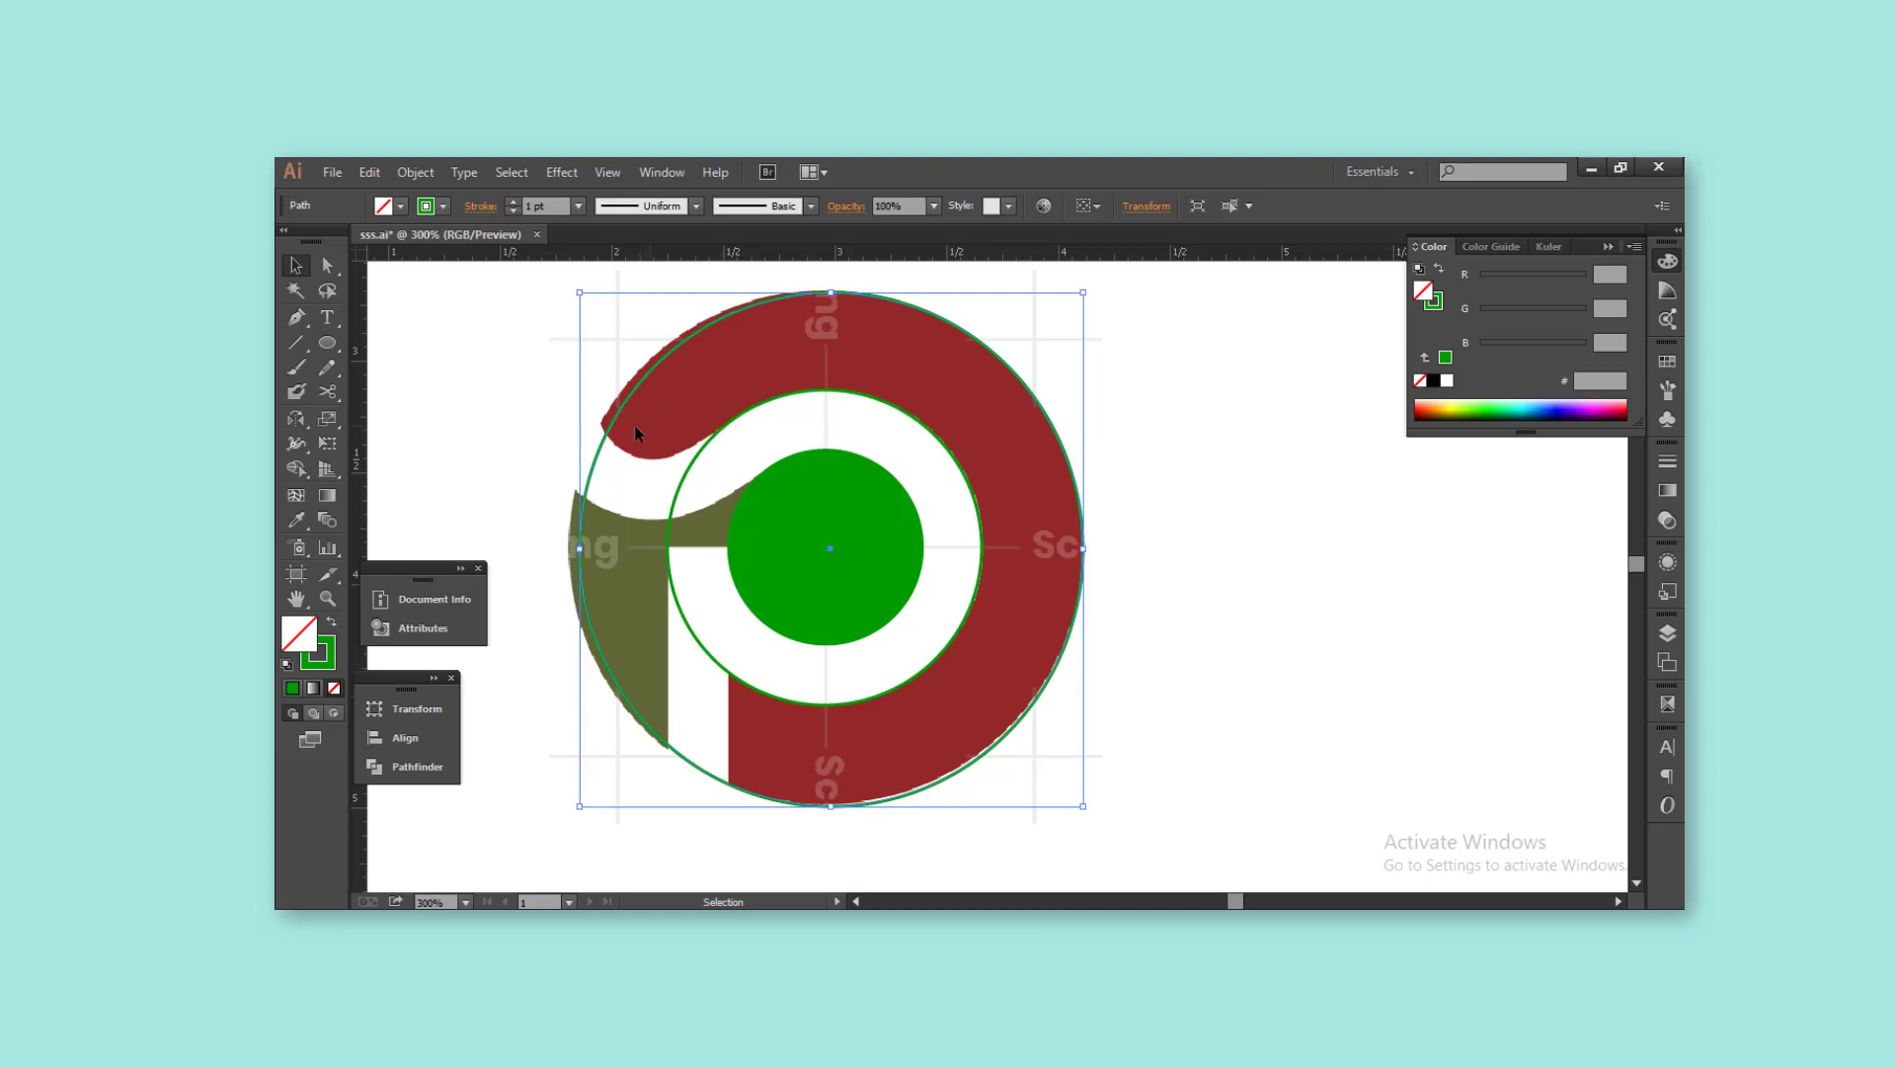
# Widen the outer circle to the olive edge and pen-trace the hook's underside curve
pyautogui.moveTo(582, 549); pyautogui.dragTo(563, 550)
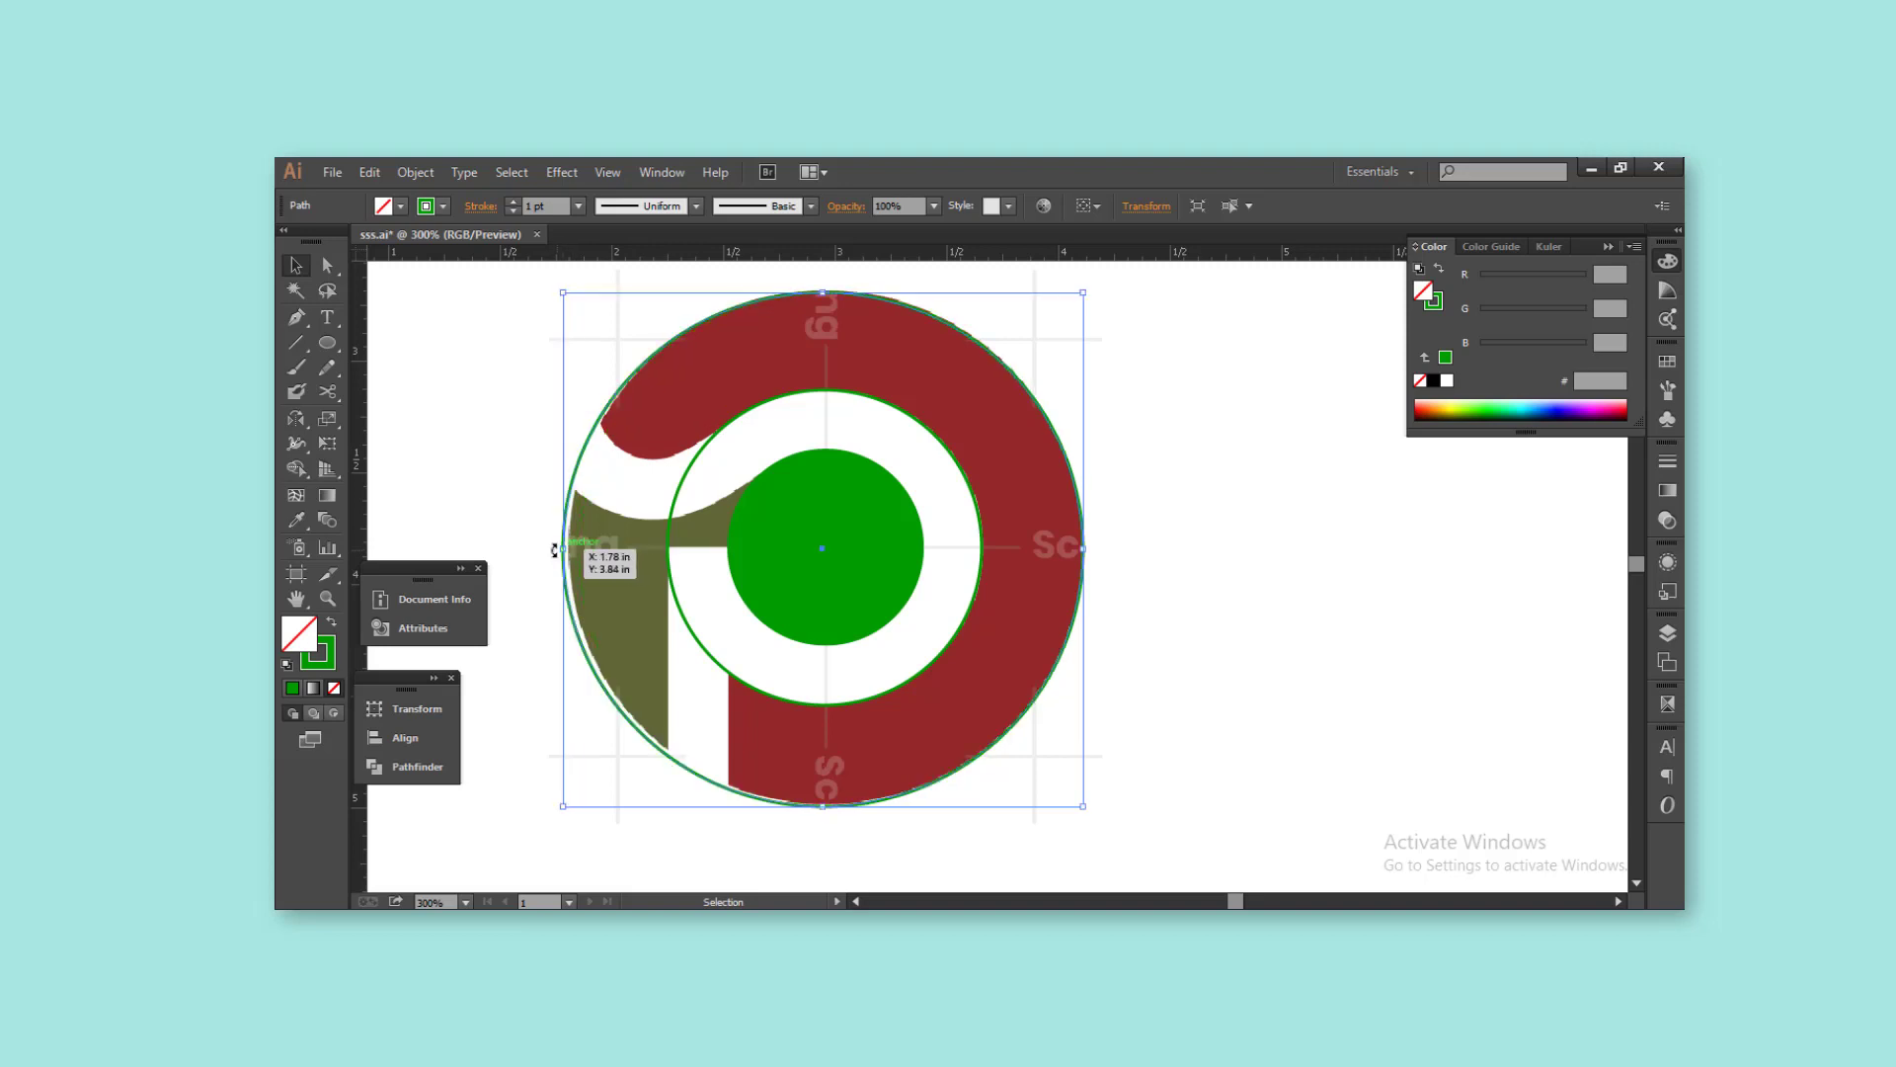
pyautogui.hotkey('ctrl', 'shift', 'a')
pyautogui.press('p')
pyautogui.click(639, 404)
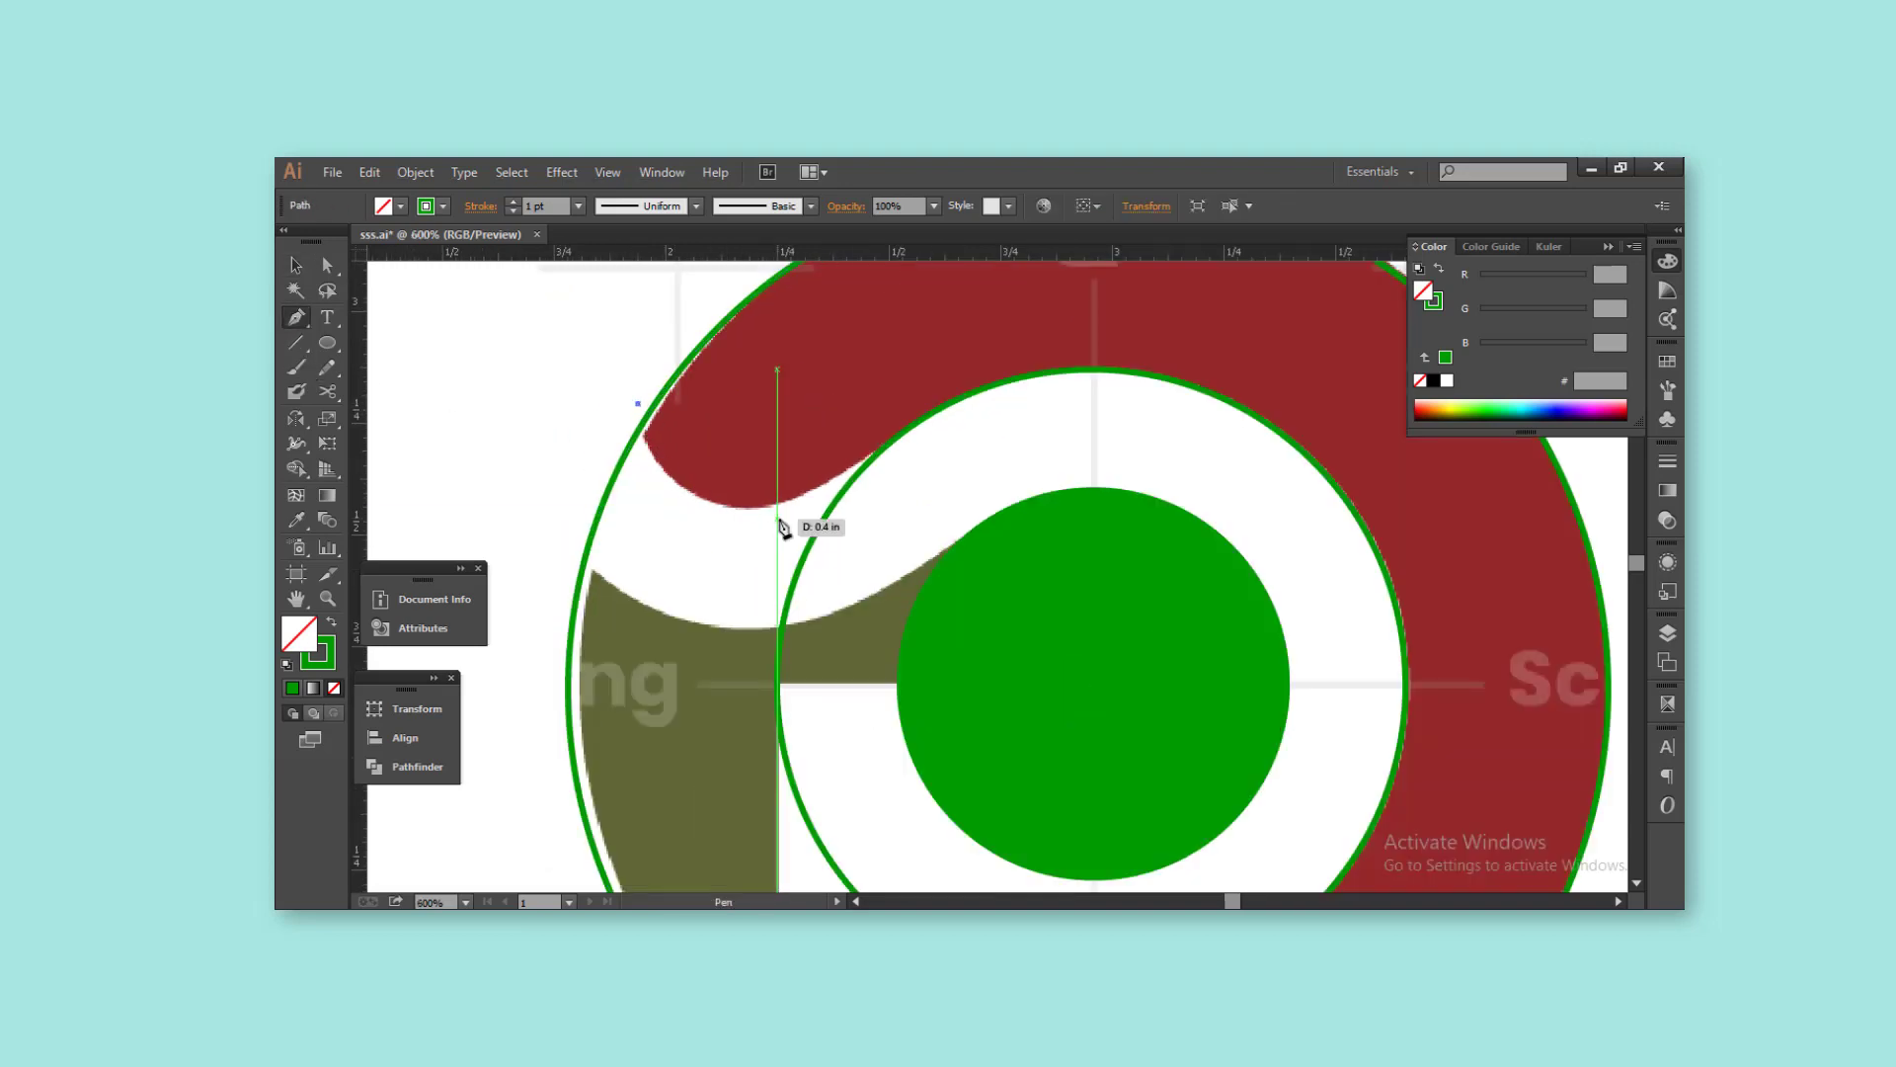
pyautogui.moveTo(805, 491); pyautogui.dragTo(907, 455)
pyautogui.click(926, 432)
pyautogui.press('v')
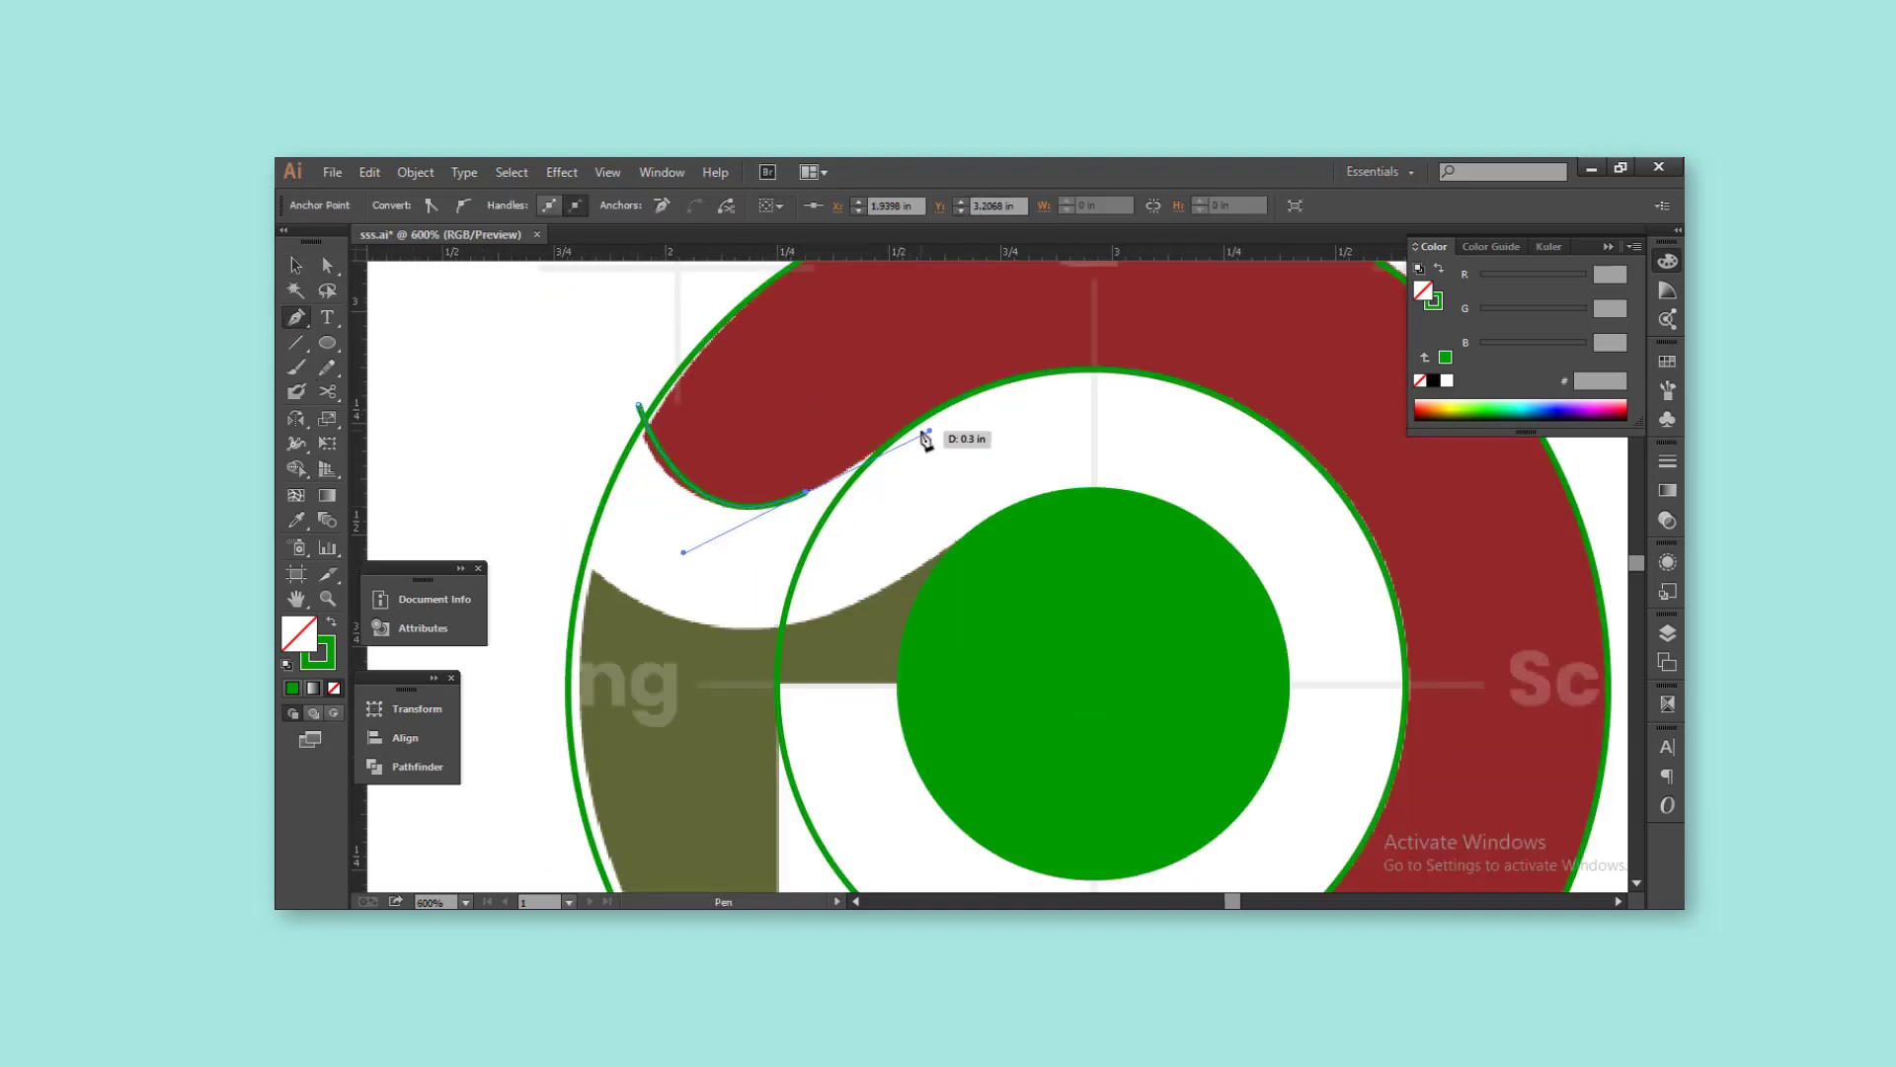
pyautogui.hotkey('ctrl', 'shift', 'a')
pyautogui.scroll(-5, 945, 441)
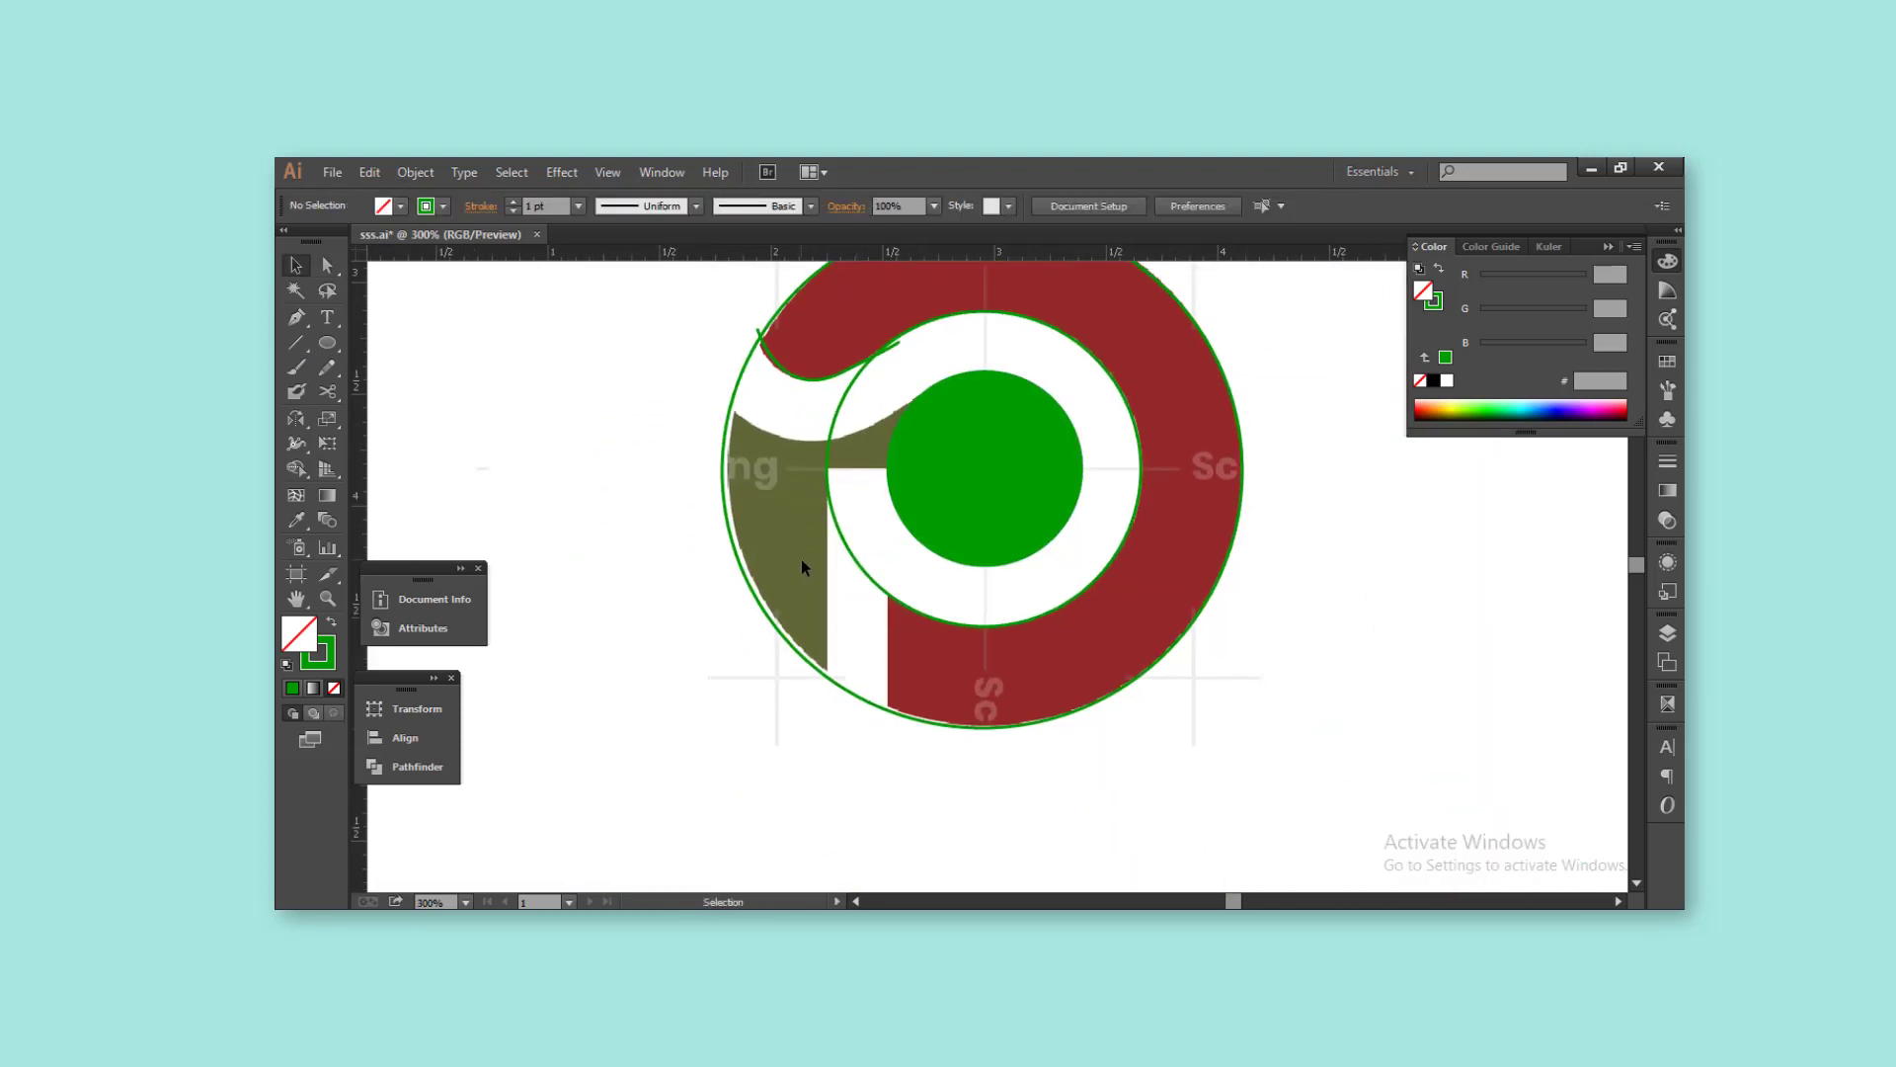
# Draw a vertical pen line along the stem gap at the red ring's edge
pyautogui.press('p')
pyautogui.scroll(2, 826, 679)
pyautogui.click(950, 441)
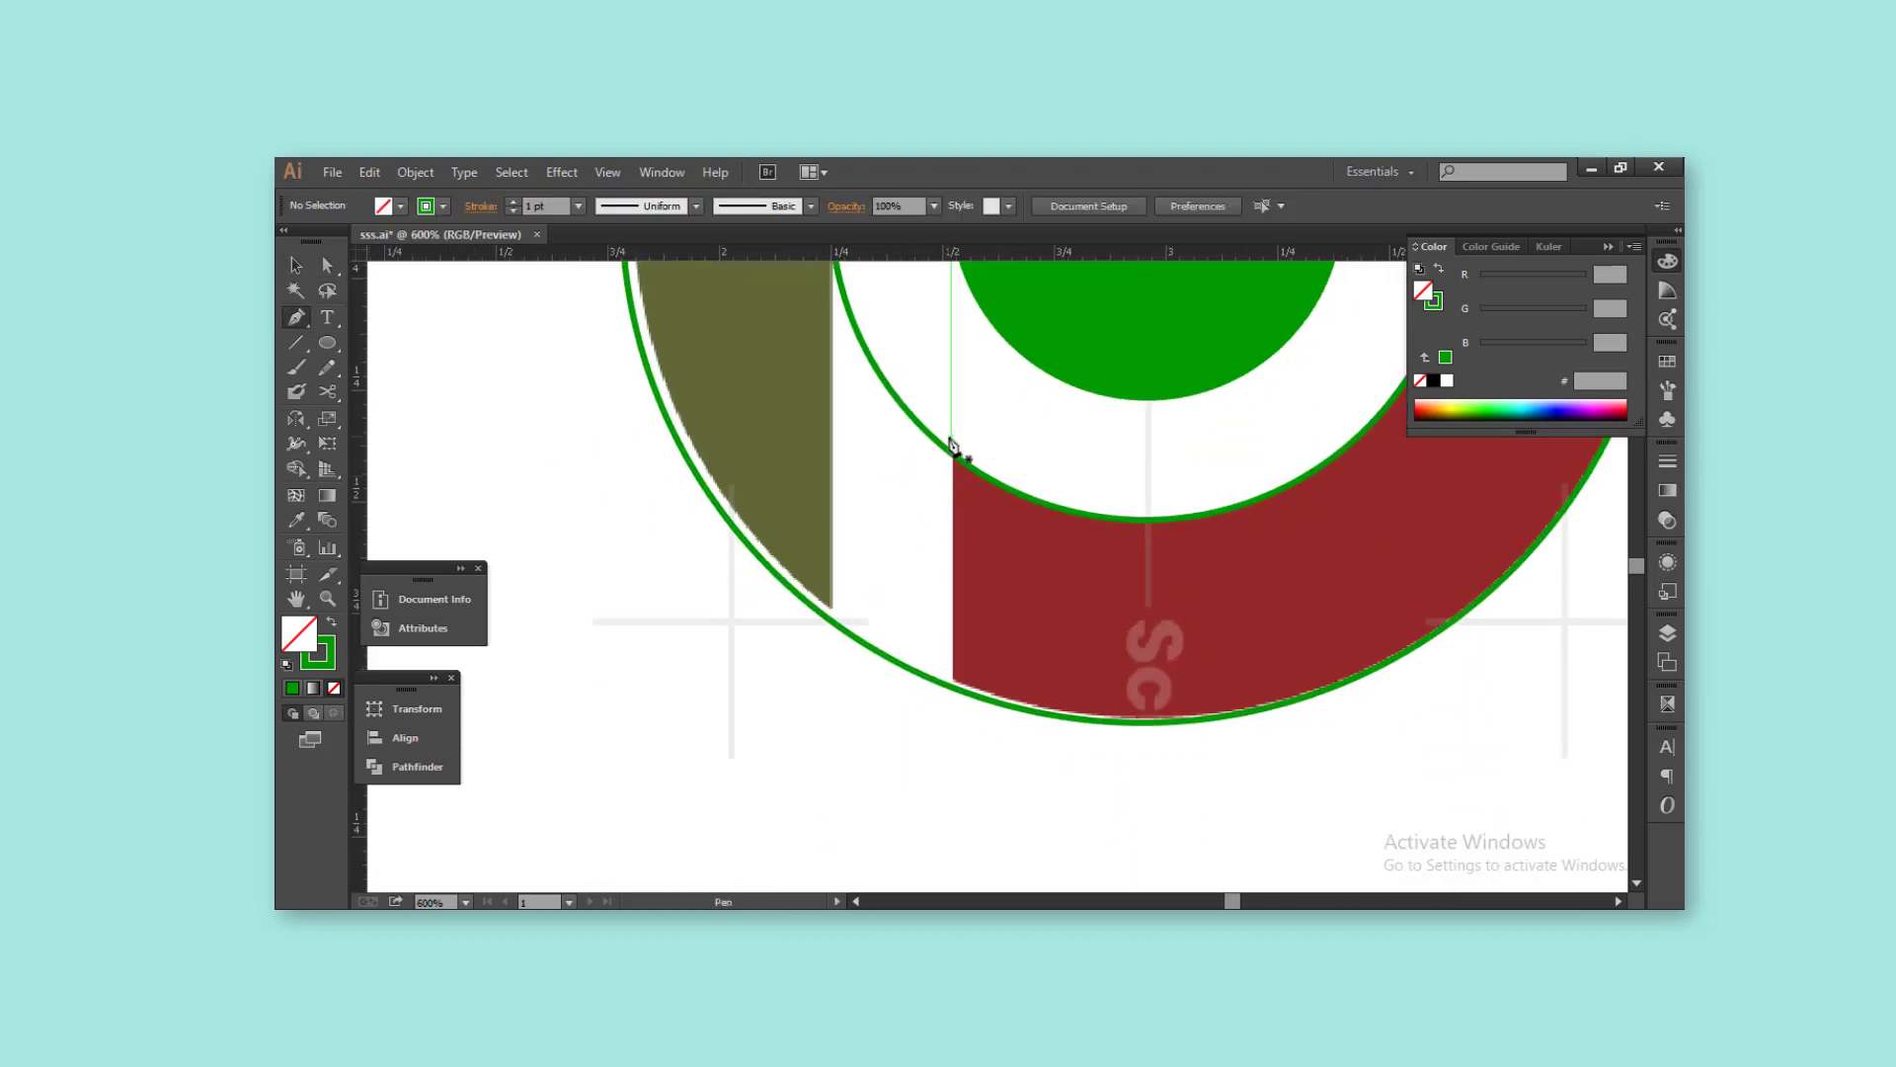
pyautogui.click(953, 707)
pyautogui.press('v')
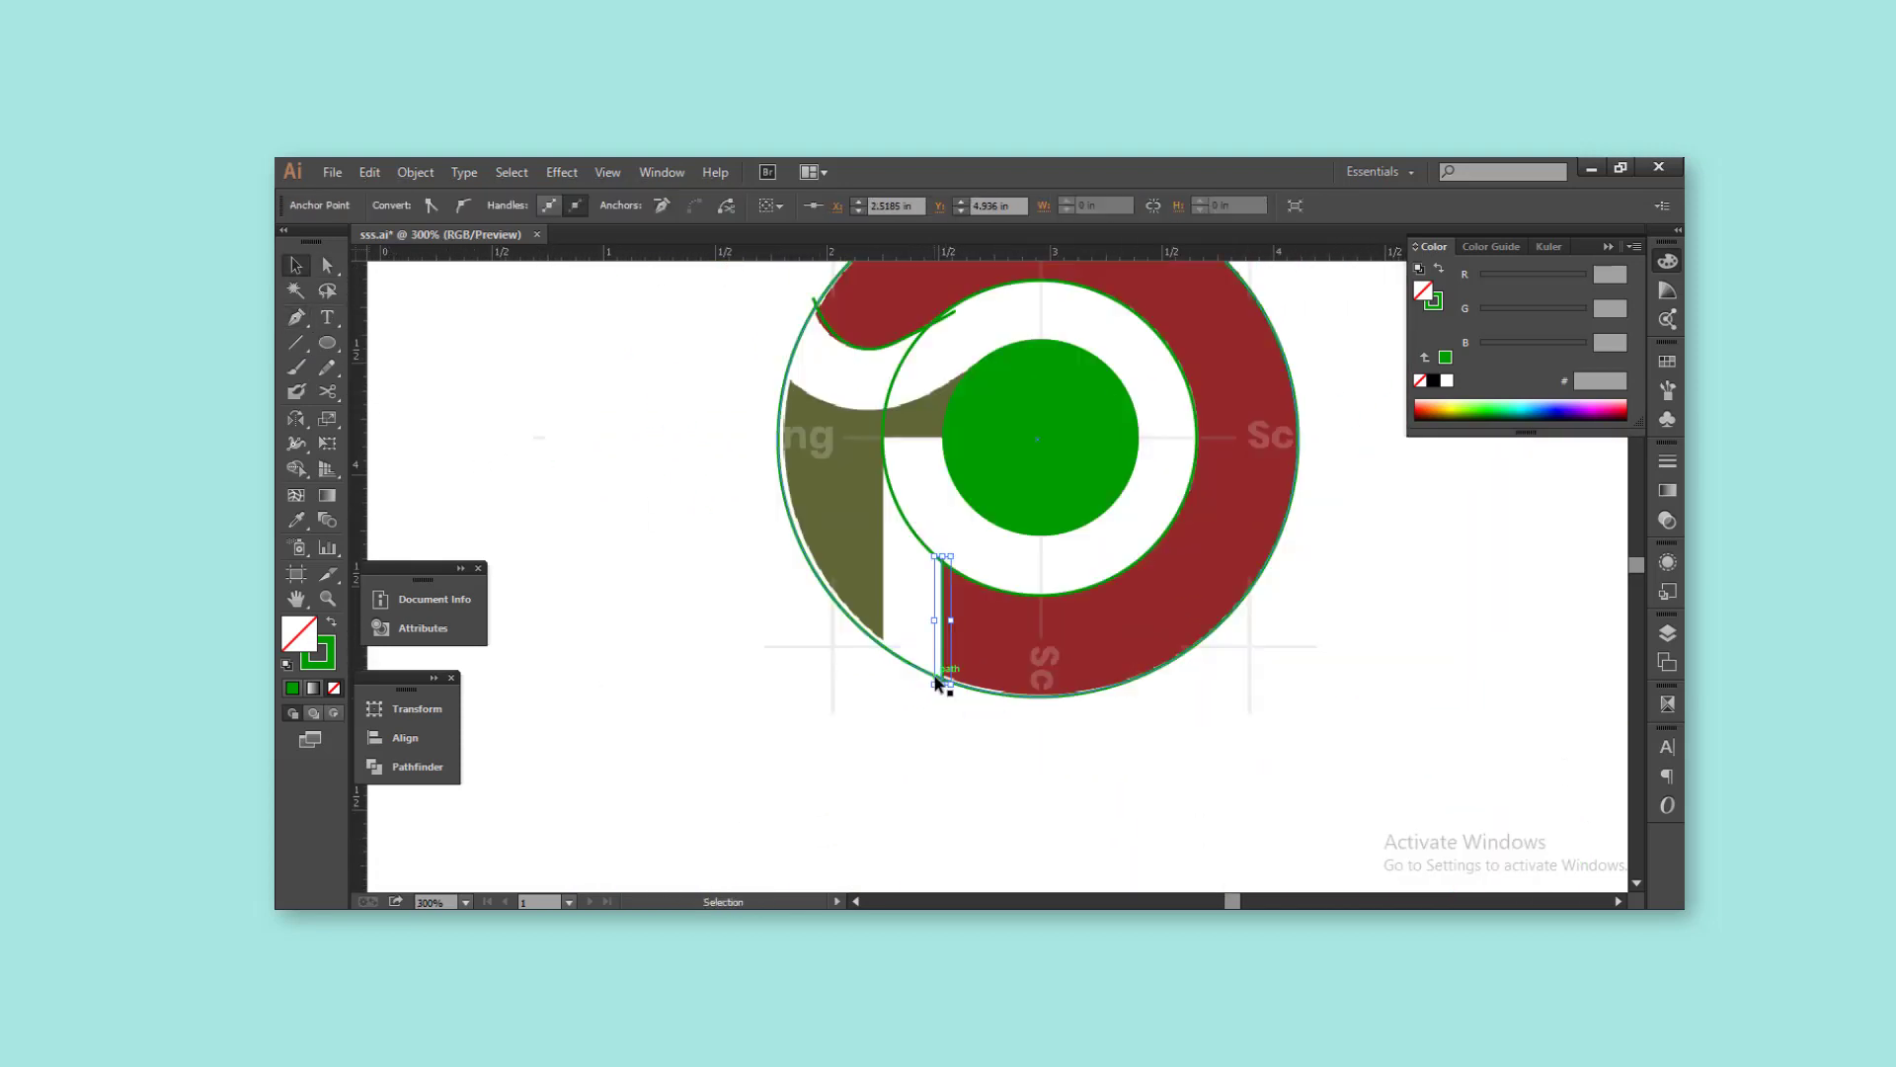
pyautogui.hotkey('ctrl', '-')
pyautogui.hotkey('ctrl', '-')
pyautogui.scroll(1, 907, 523)
pyautogui.hotkey('ctrl', 'shift', 'a')
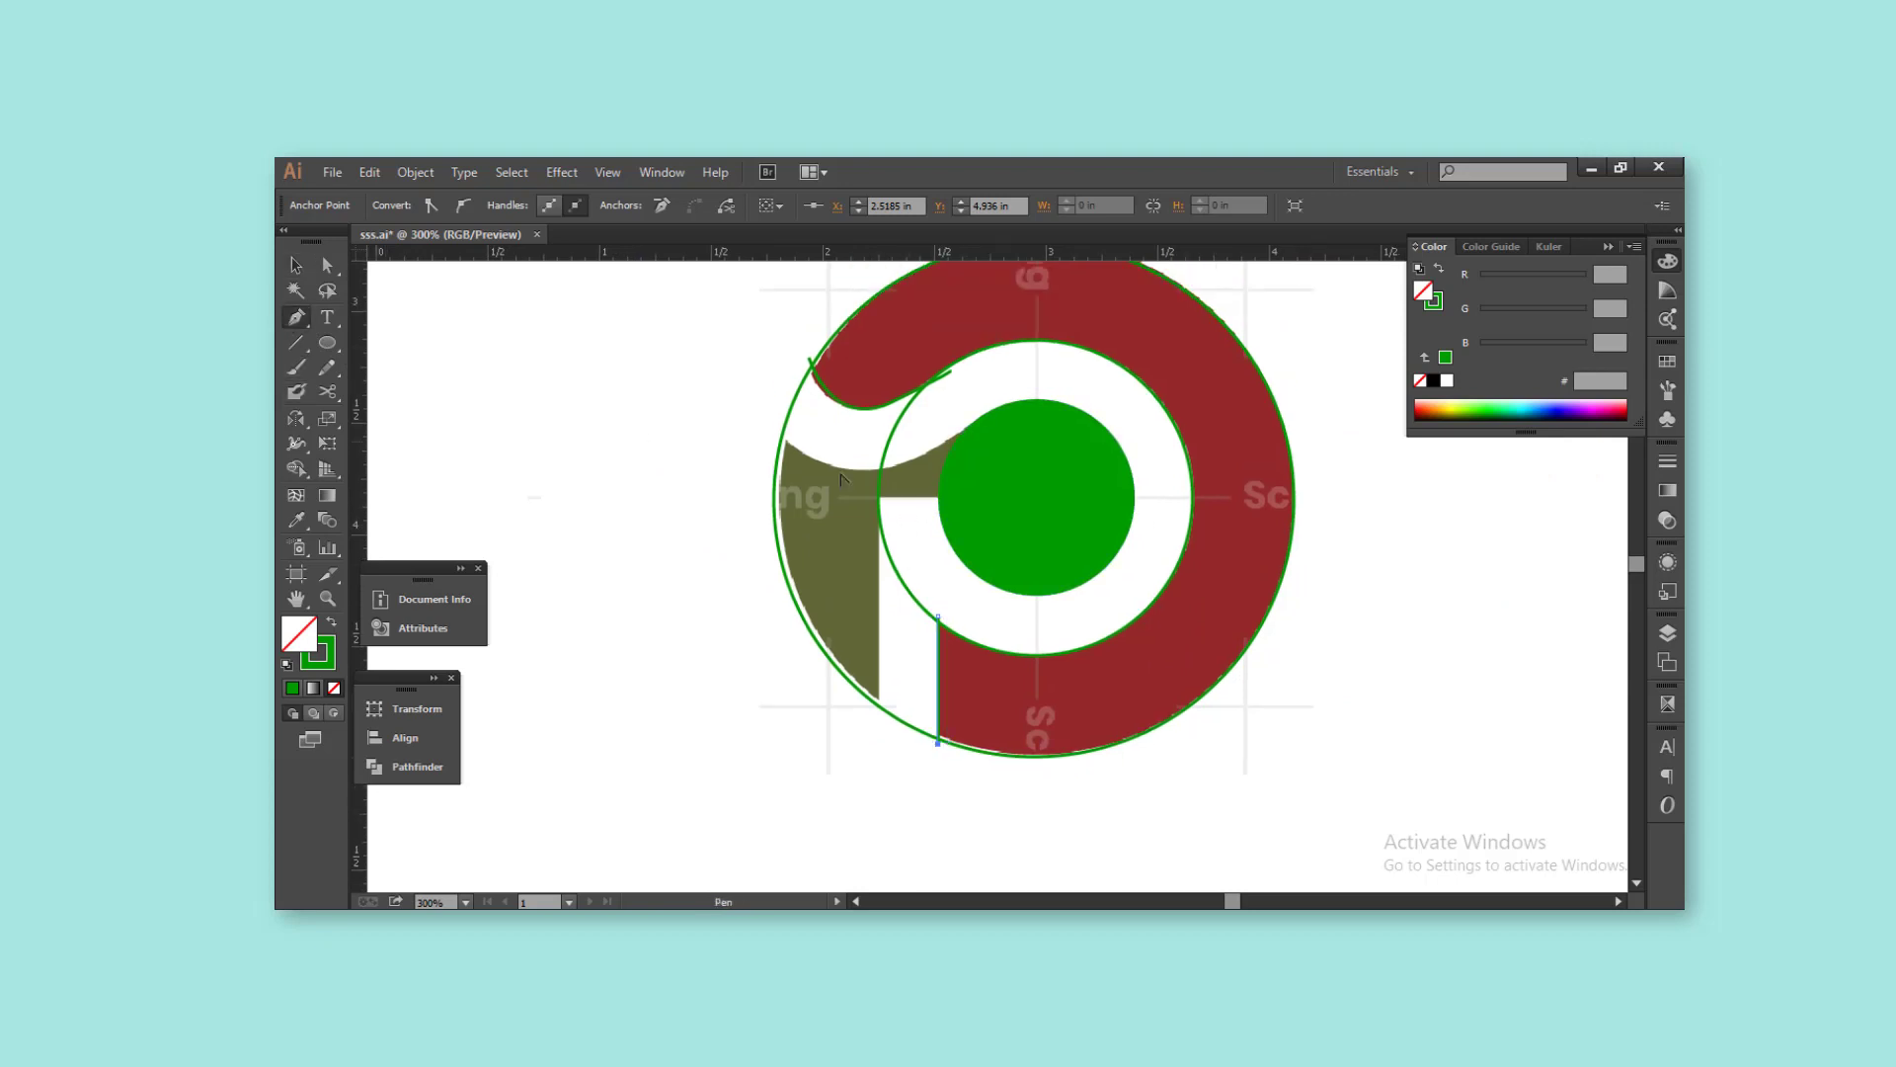
pyautogui.hotkey('ctrl', '+')
# Trace a curved pen path along the olive piece's top edge
pyautogui.press('p')
pyautogui.click(743, 415)
pyautogui.moveTo(902, 471); pyautogui.dragTo(1041, 423)
pyautogui.press('a')
pyautogui.hotkey('ctrl', 'shift', 'a')
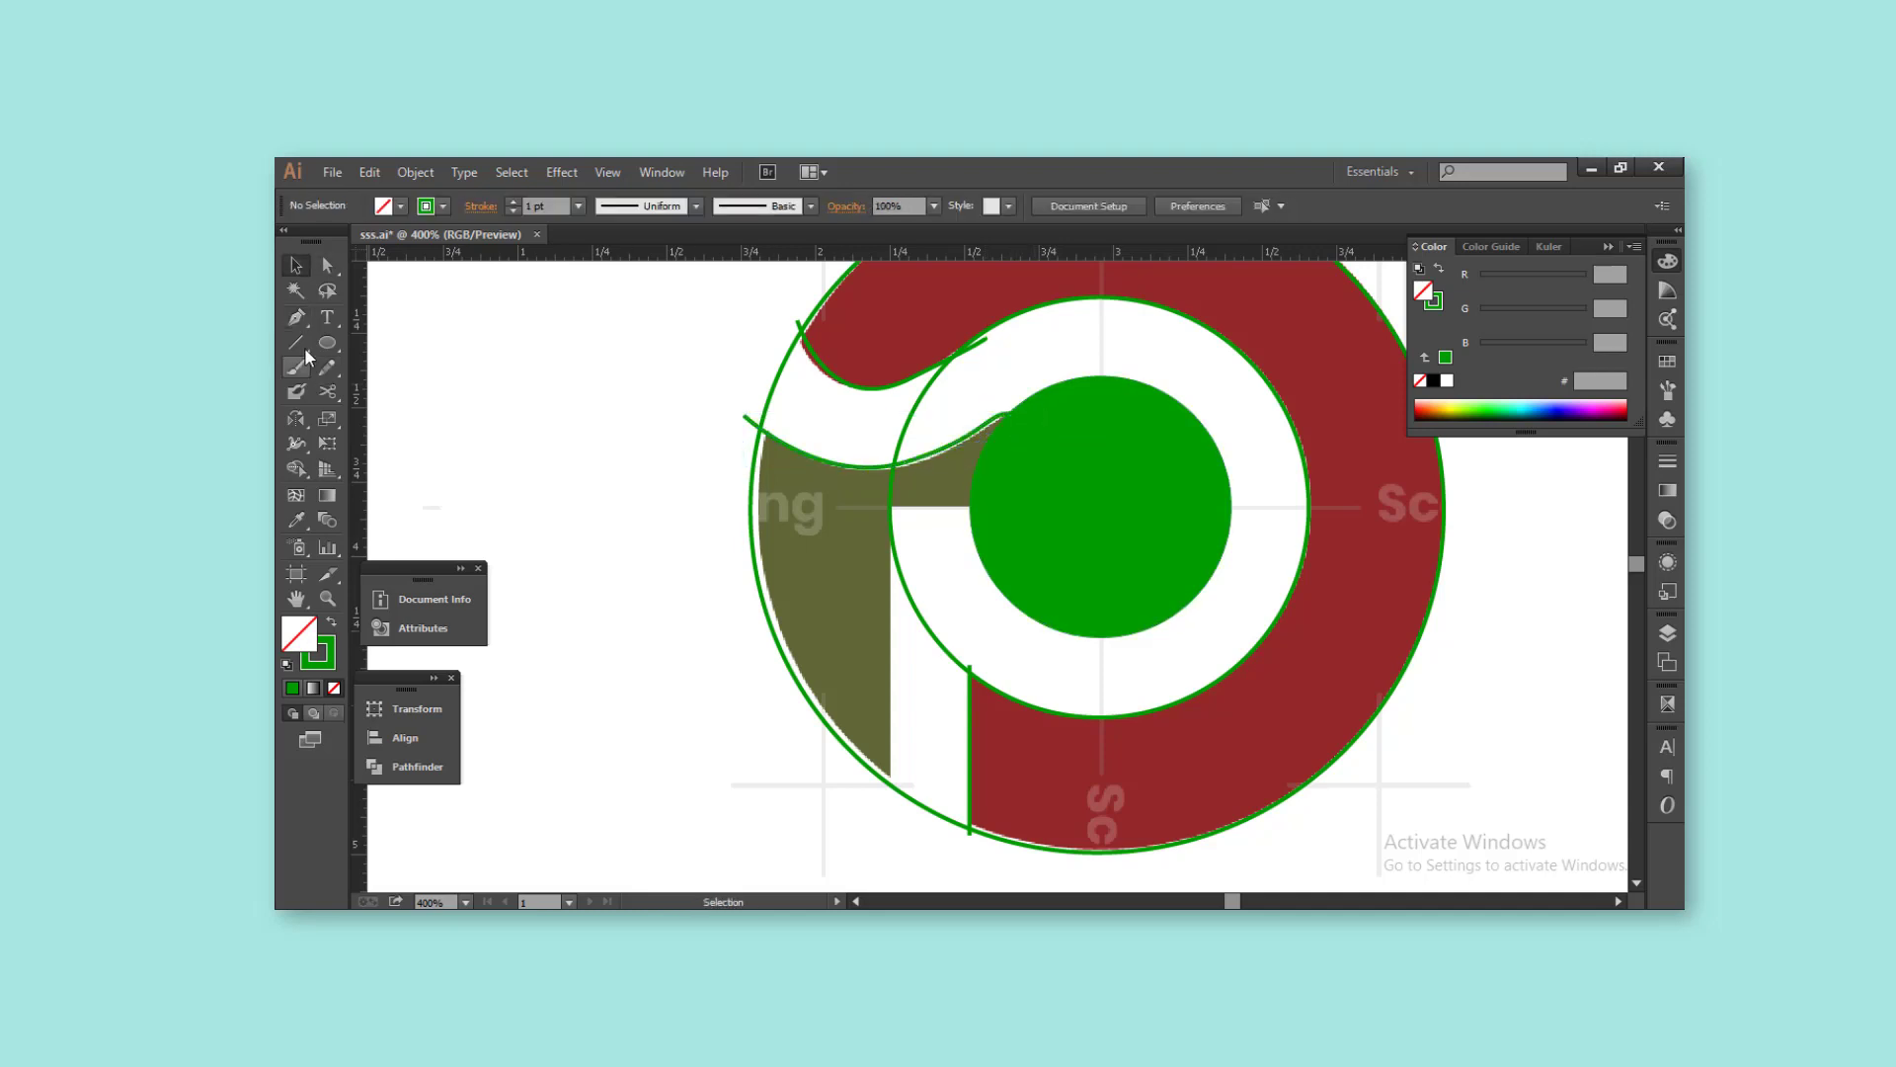
# Draw a pen line up the olive stem and across the crossbar to the centre circle
pyautogui.press('p')
pyautogui.click(891, 796)
pyautogui.click(891, 507)
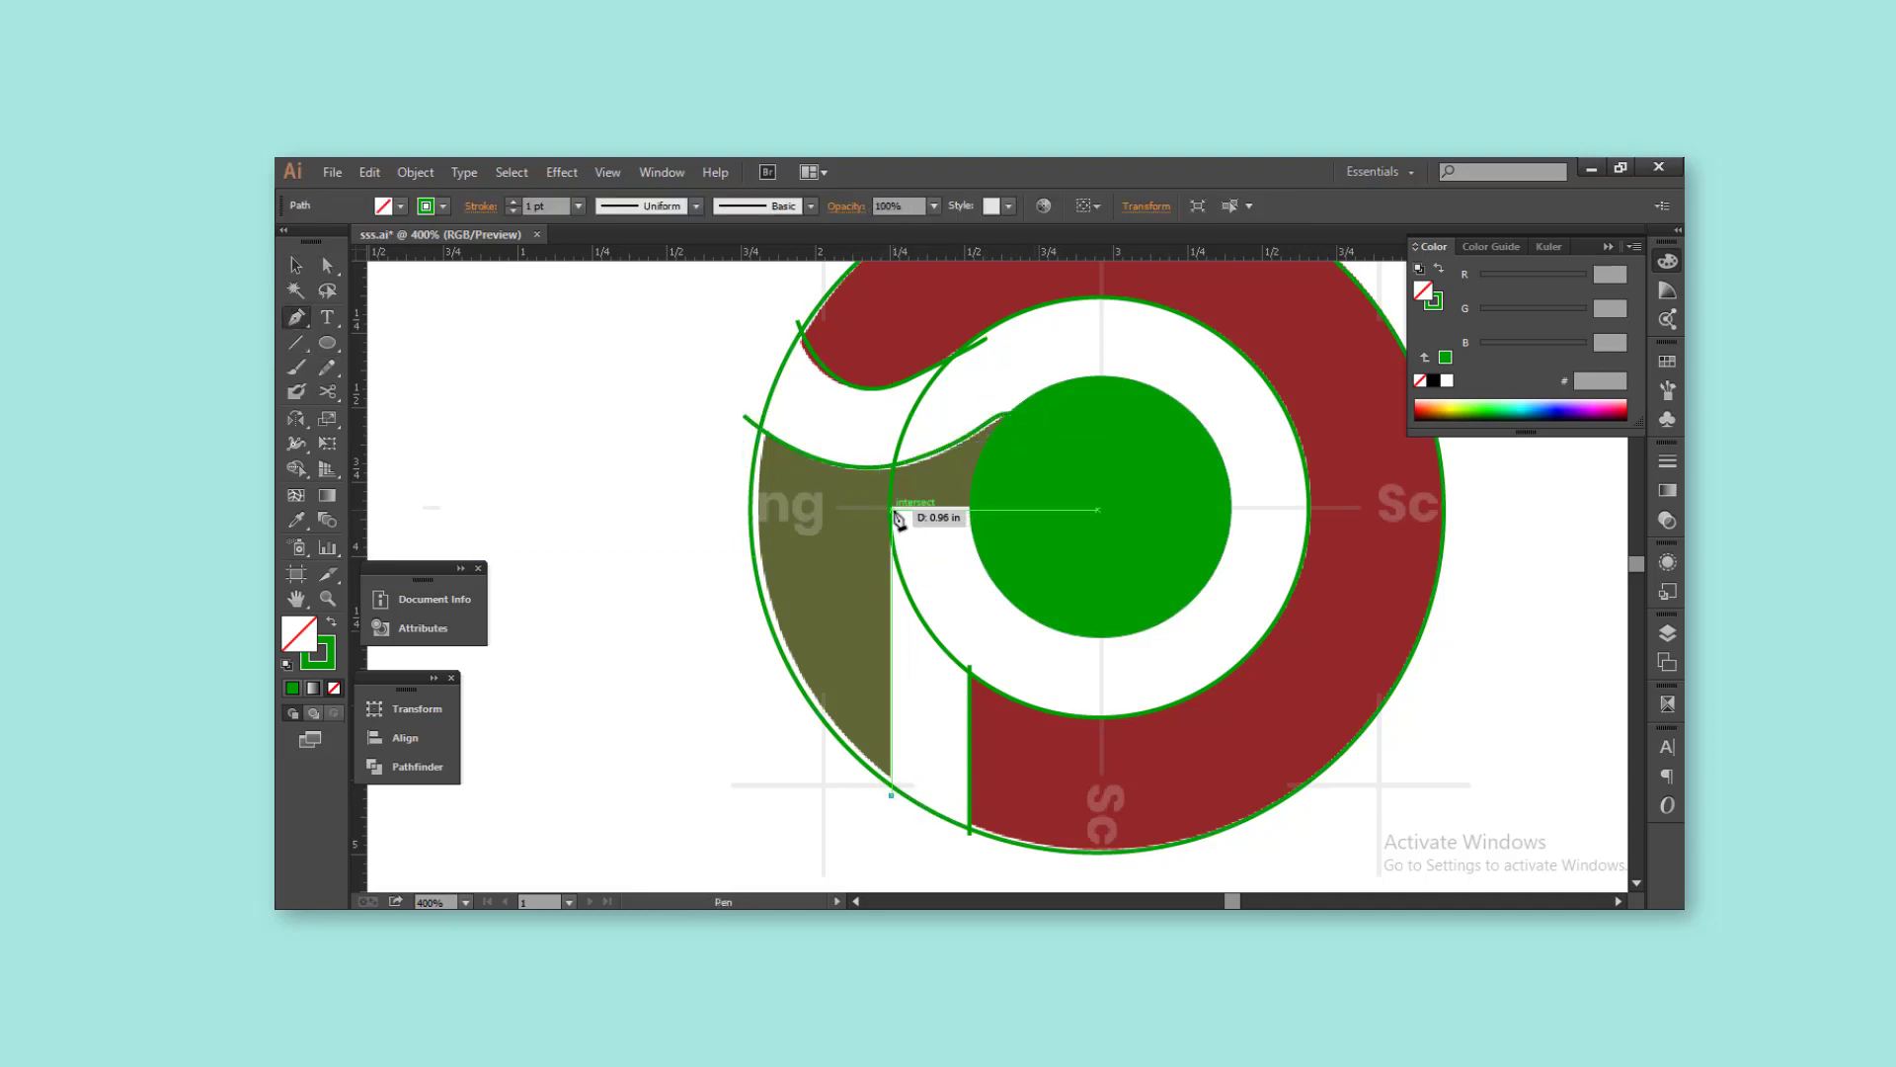
pyautogui.click(985, 507)
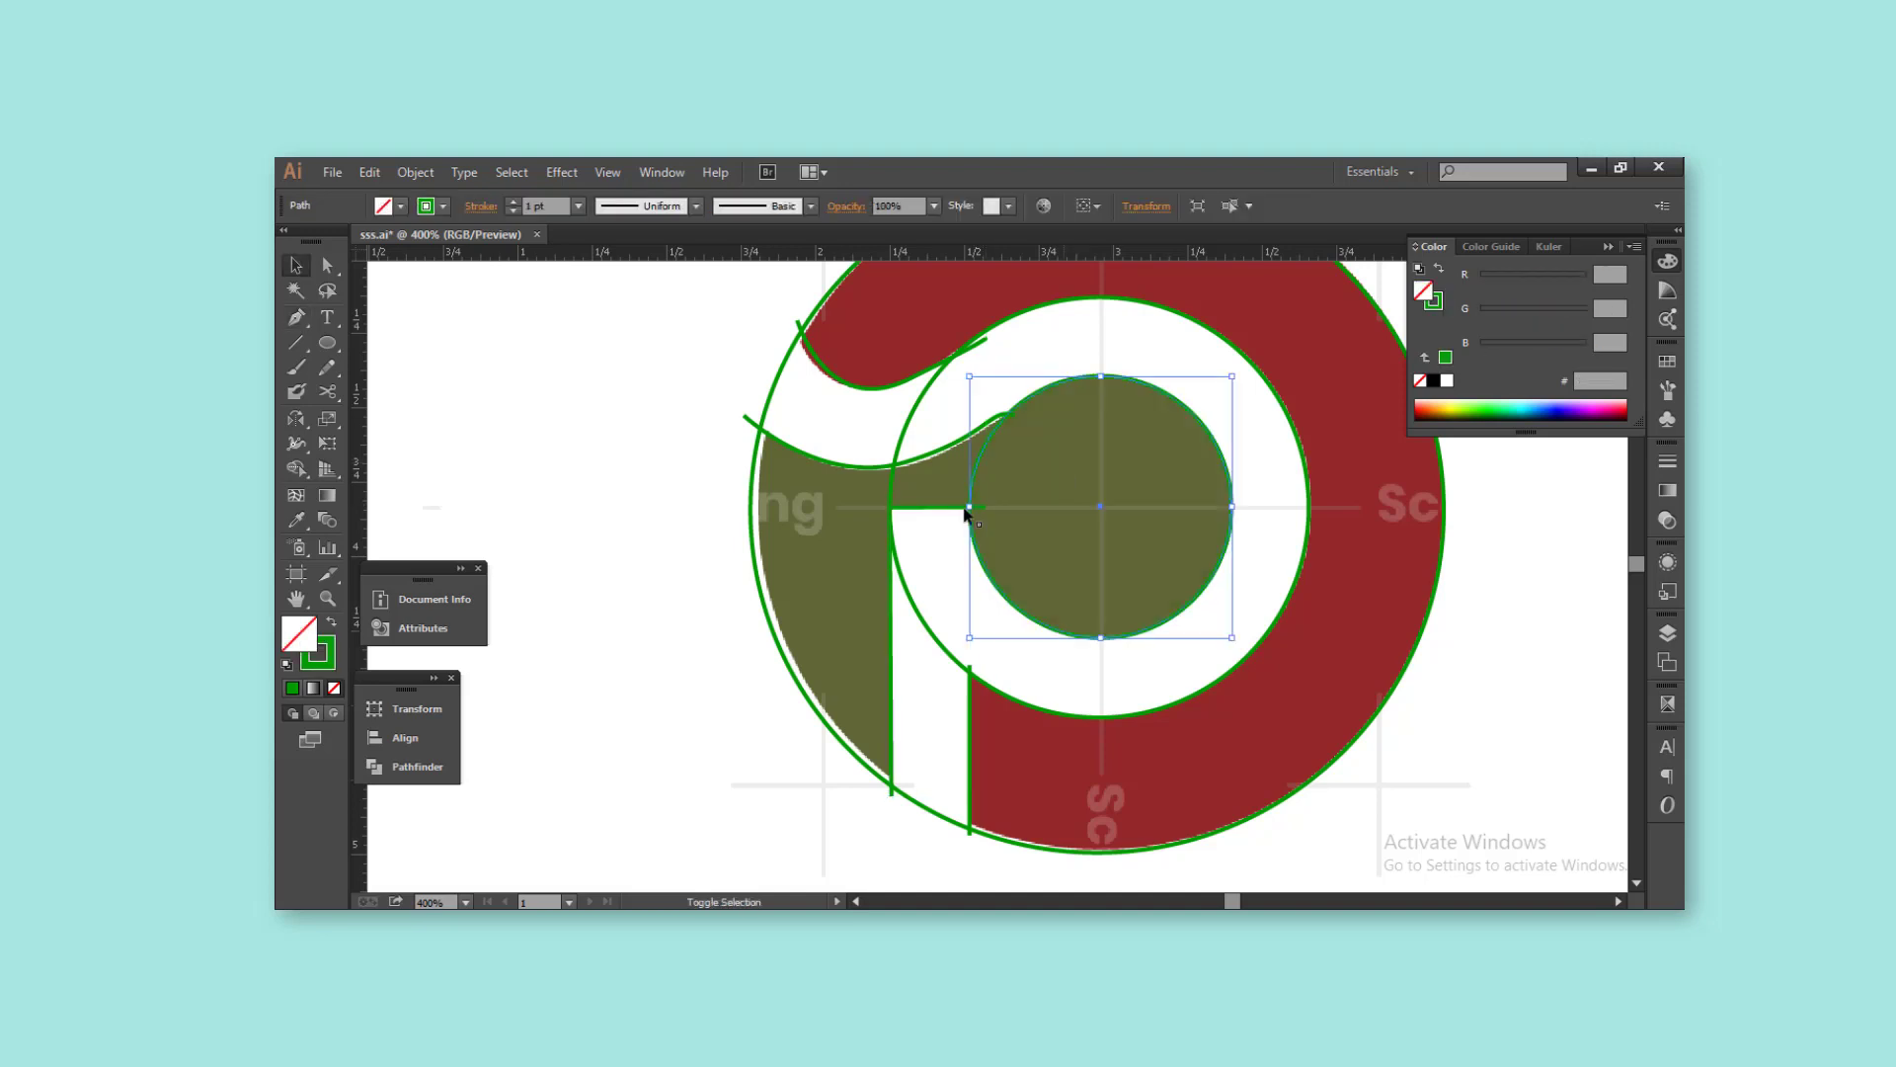
pyautogui.scroll(-2, 690, 524)
pyautogui.moveTo(1250, 730); pyautogui.dragTo(676, 317)
pyautogui.click(1222, 584)
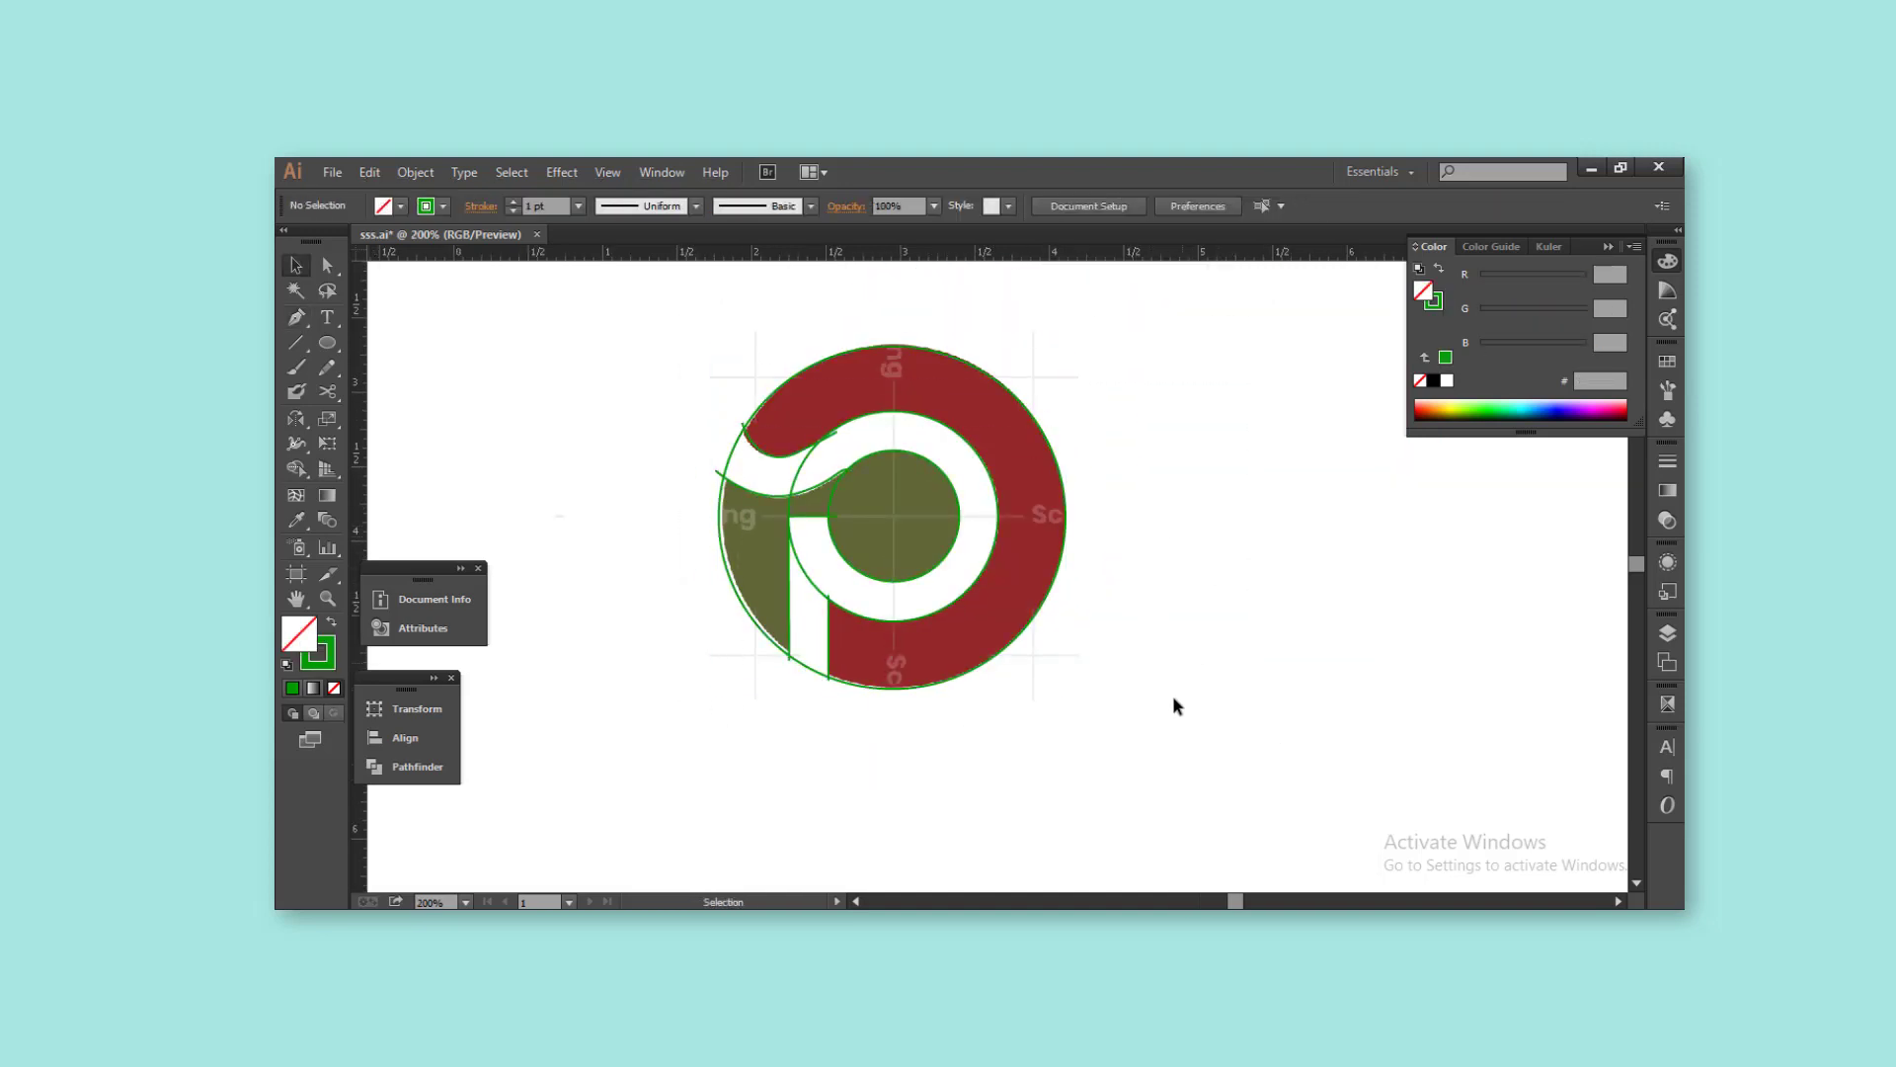
# Select all traced pieces and use Shape Builder to merge the small wedge into the olive region
pyautogui.moveTo(1172, 695); pyautogui.dragTo(569, 324)
pyautogui.click(296, 468)
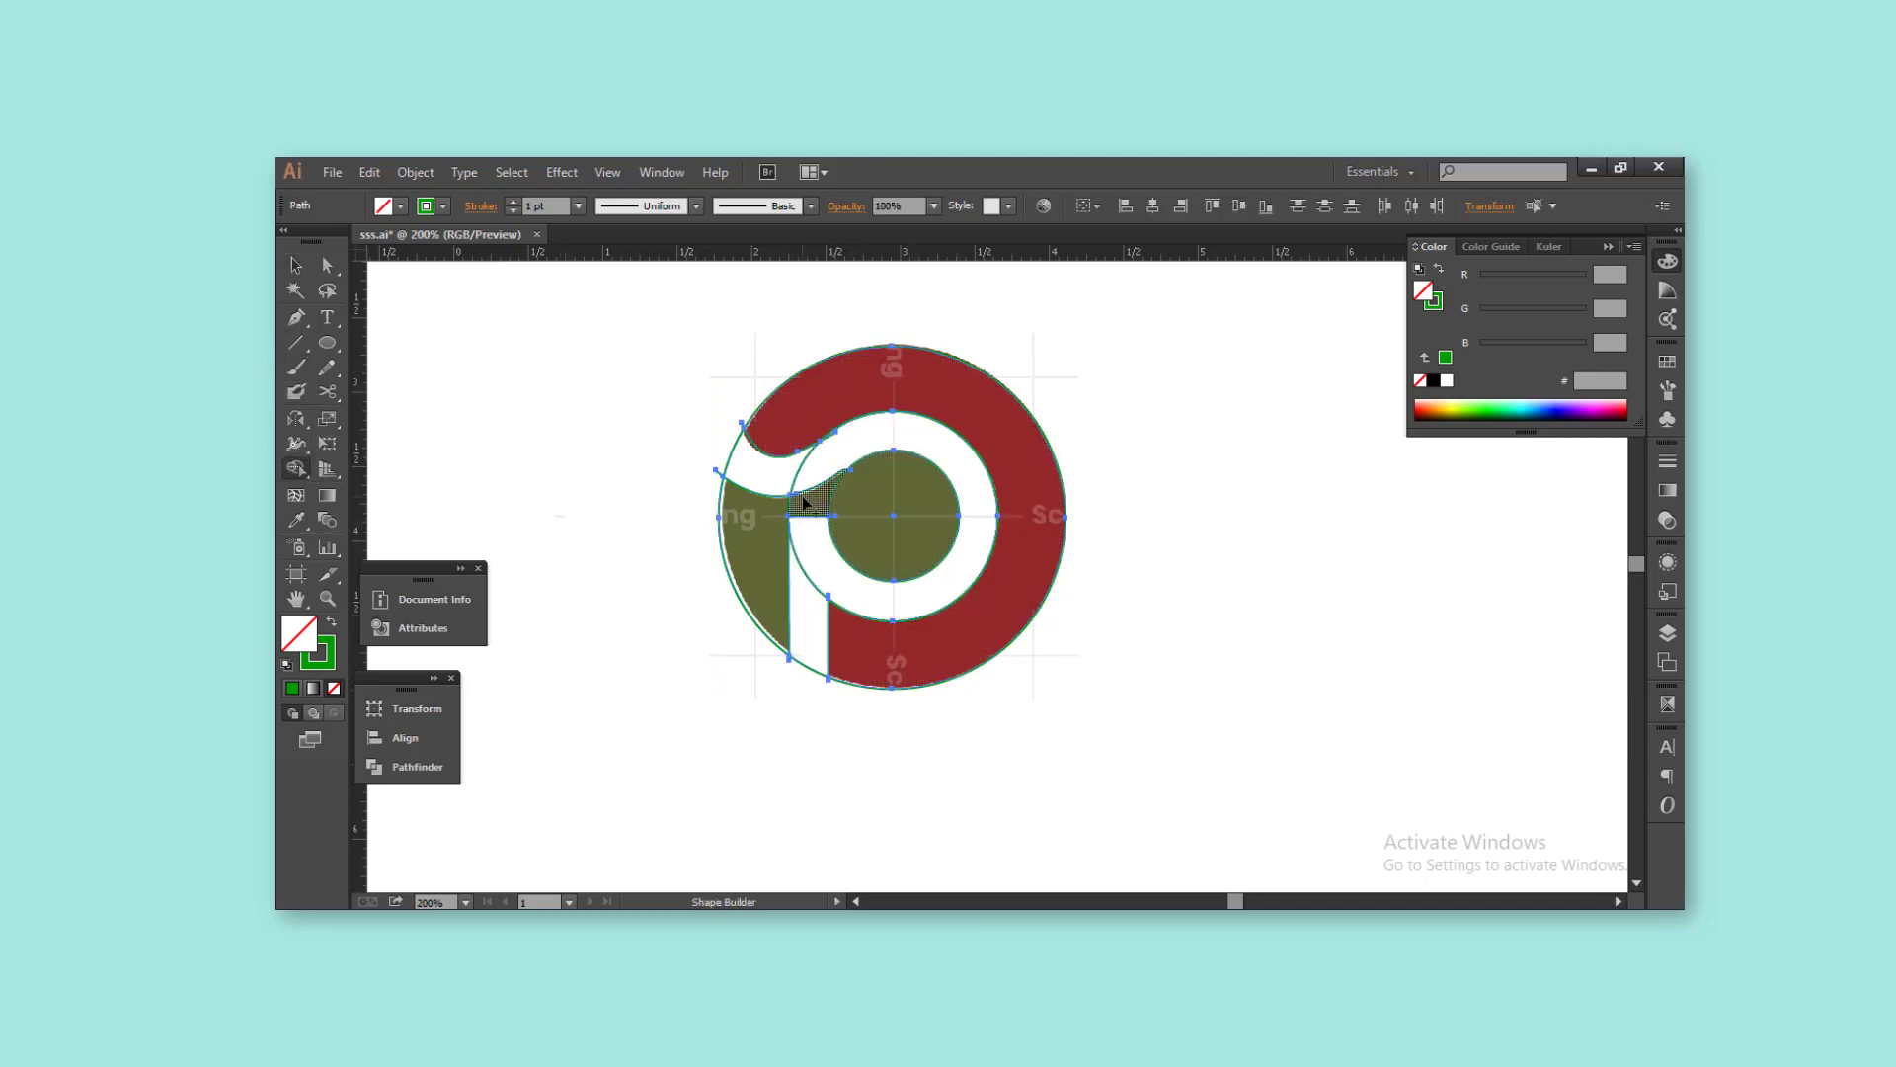
pyautogui.moveTo(805, 504); pyautogui.dragTo(755, 543)
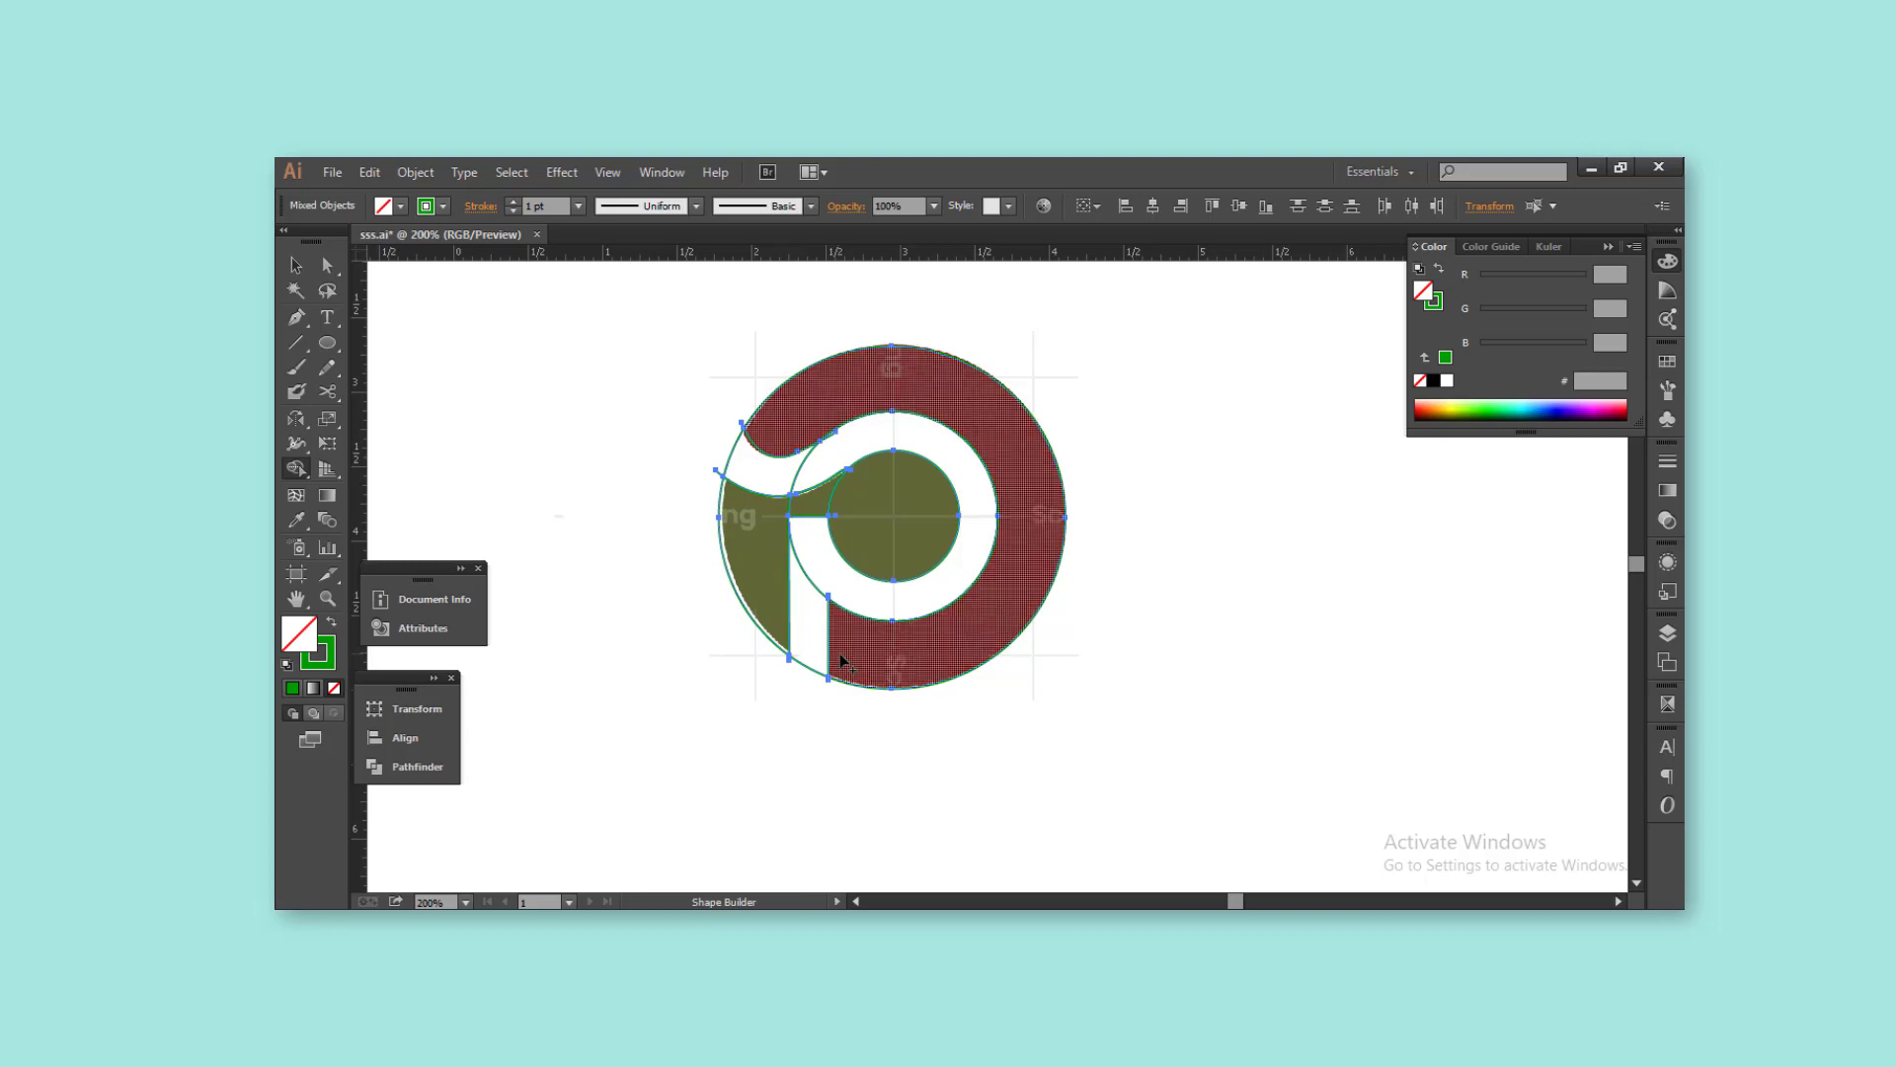
pyautogui.press('v')
pyautogui.click(622, 377)
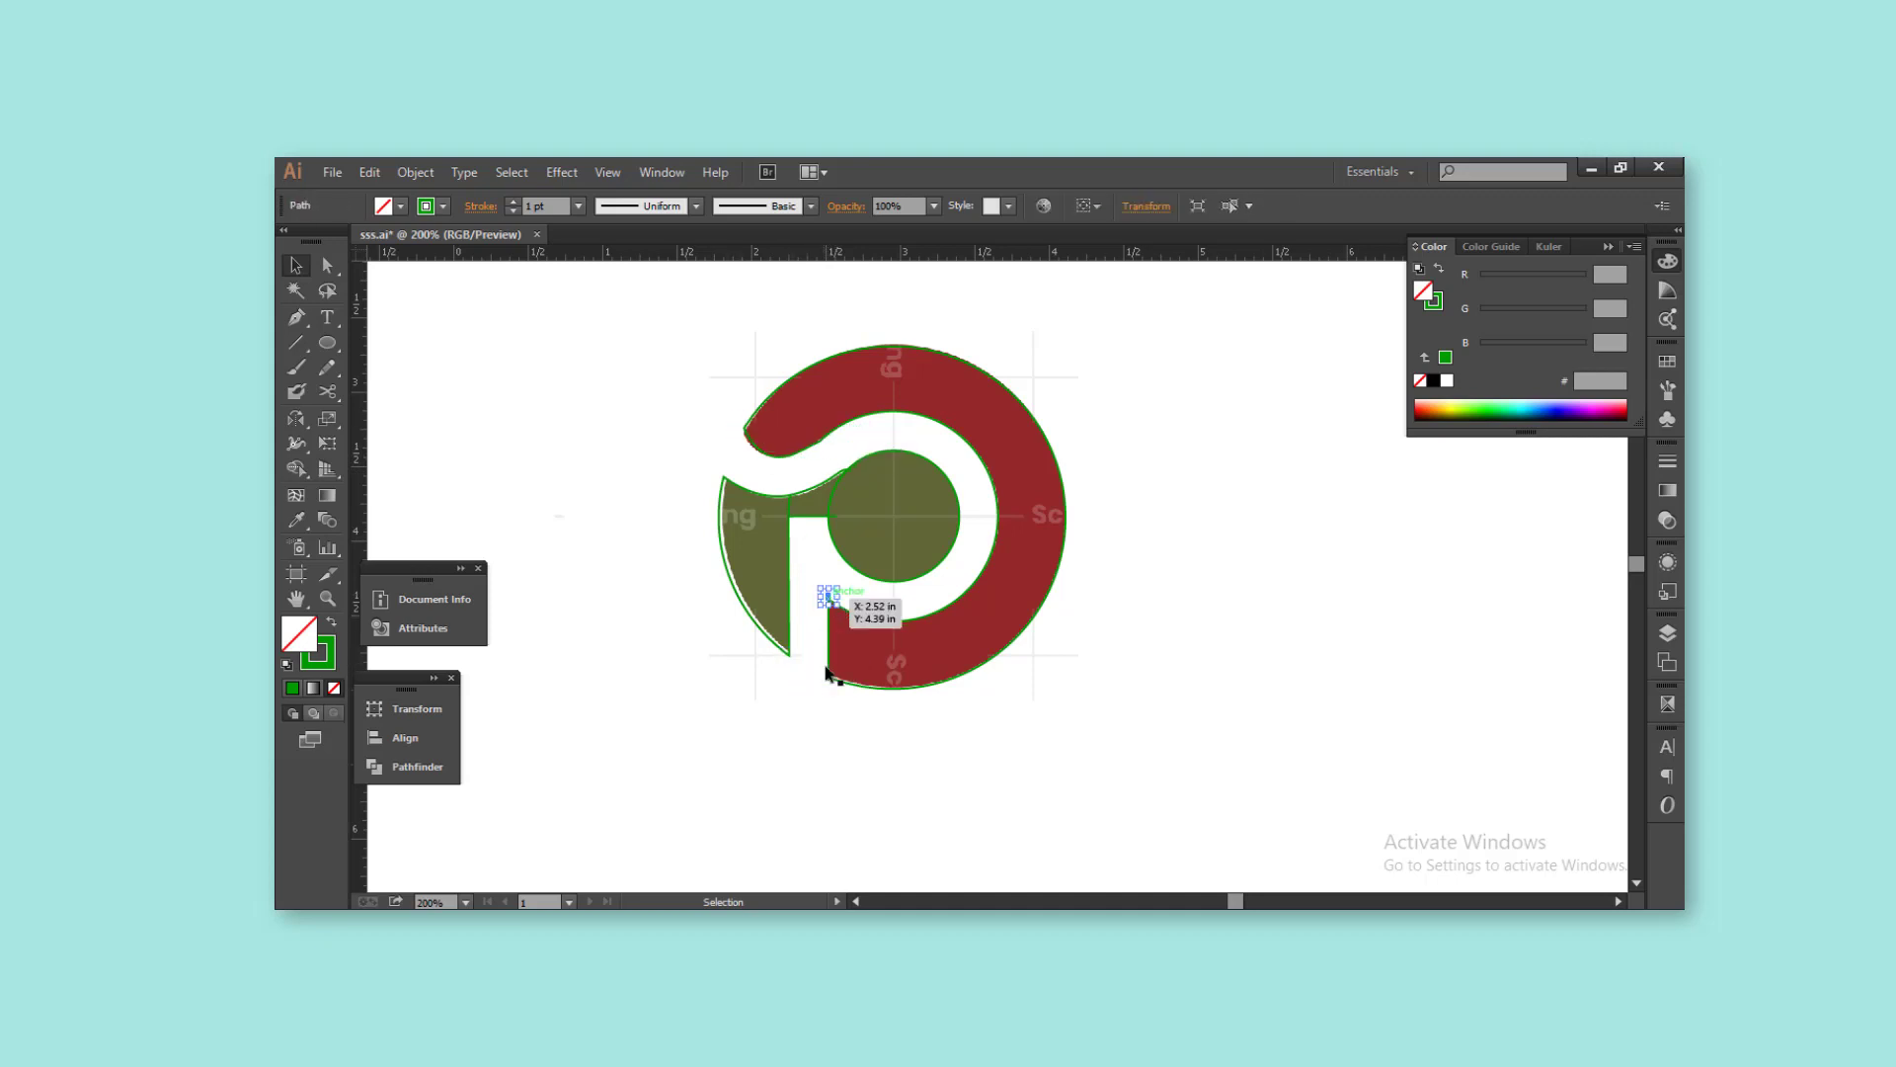
pyautogui.hotkey('ctrl', '+')
pyautogui.hotkey('ctrl', '+')
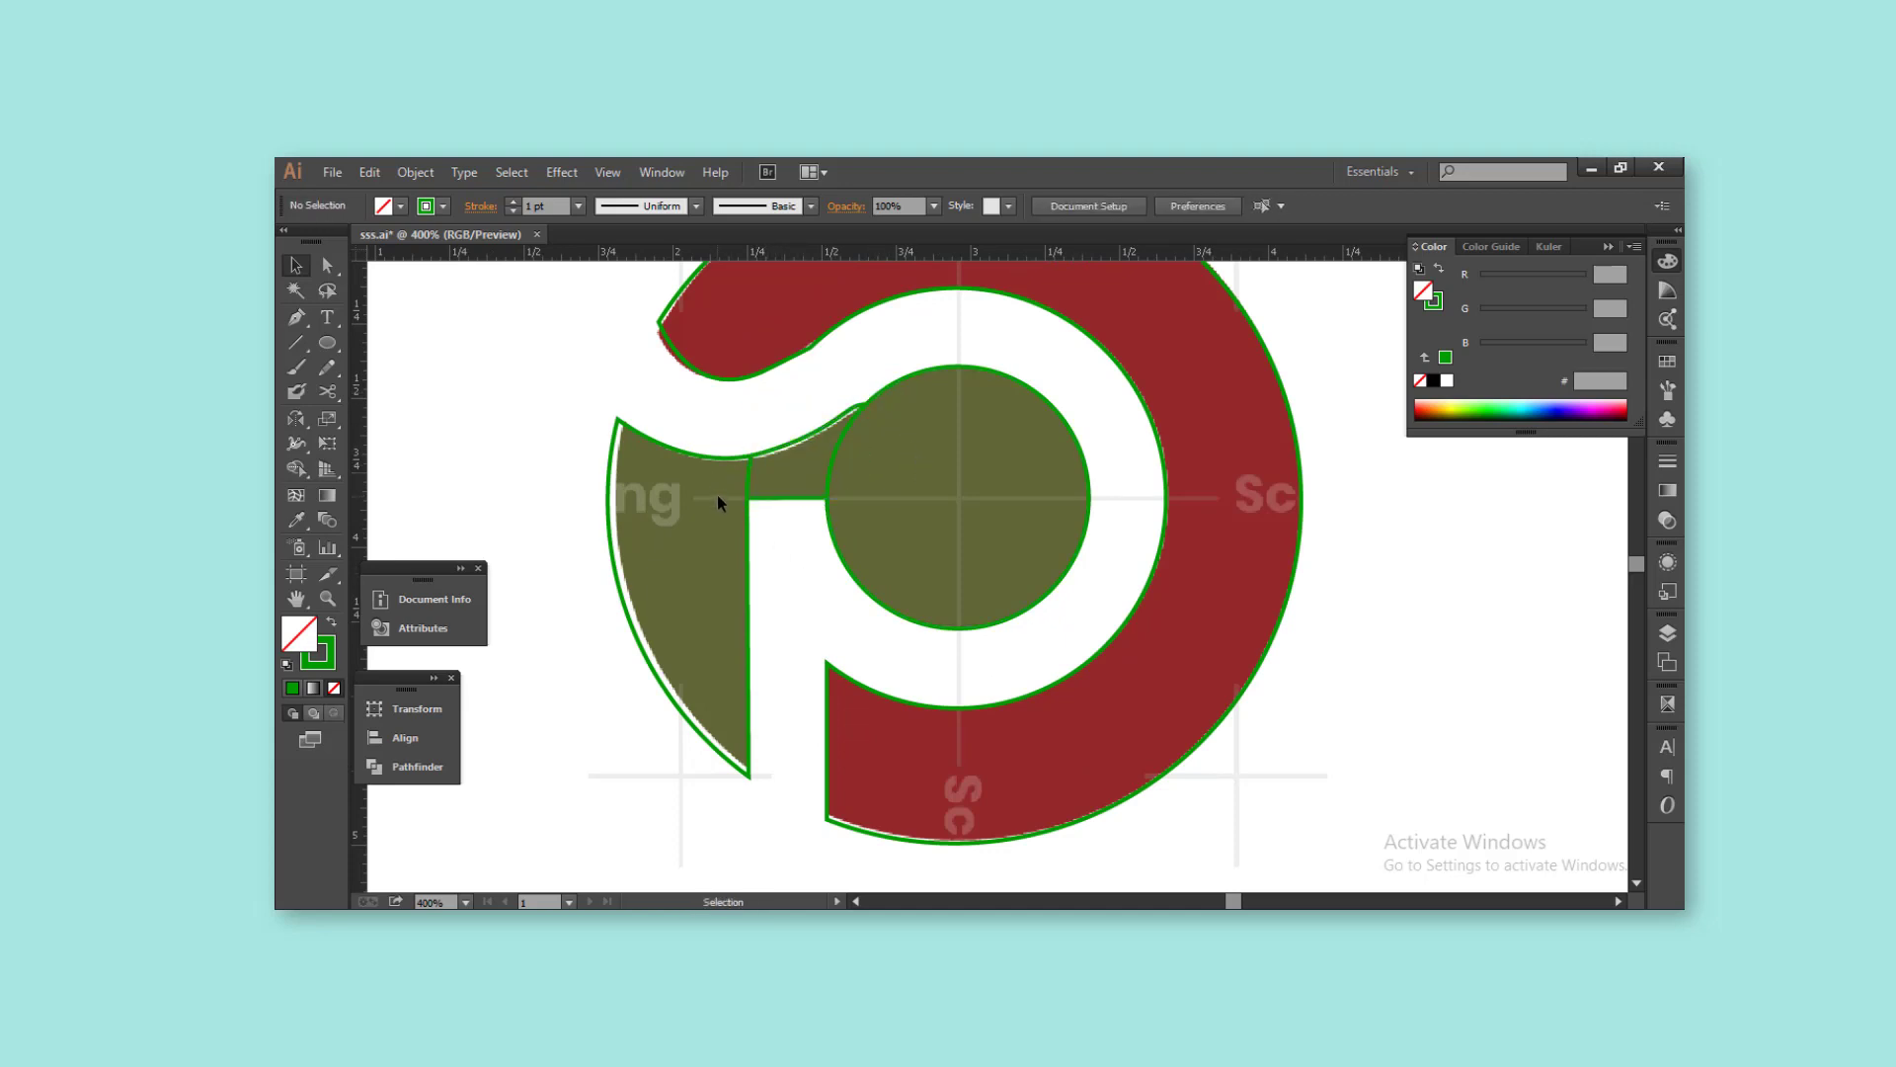
# Unite the olive pieces into one shape and smooth the curve where it meets the circle
pyautogui.click(842, 546)
pyautogui.click(412, 768)
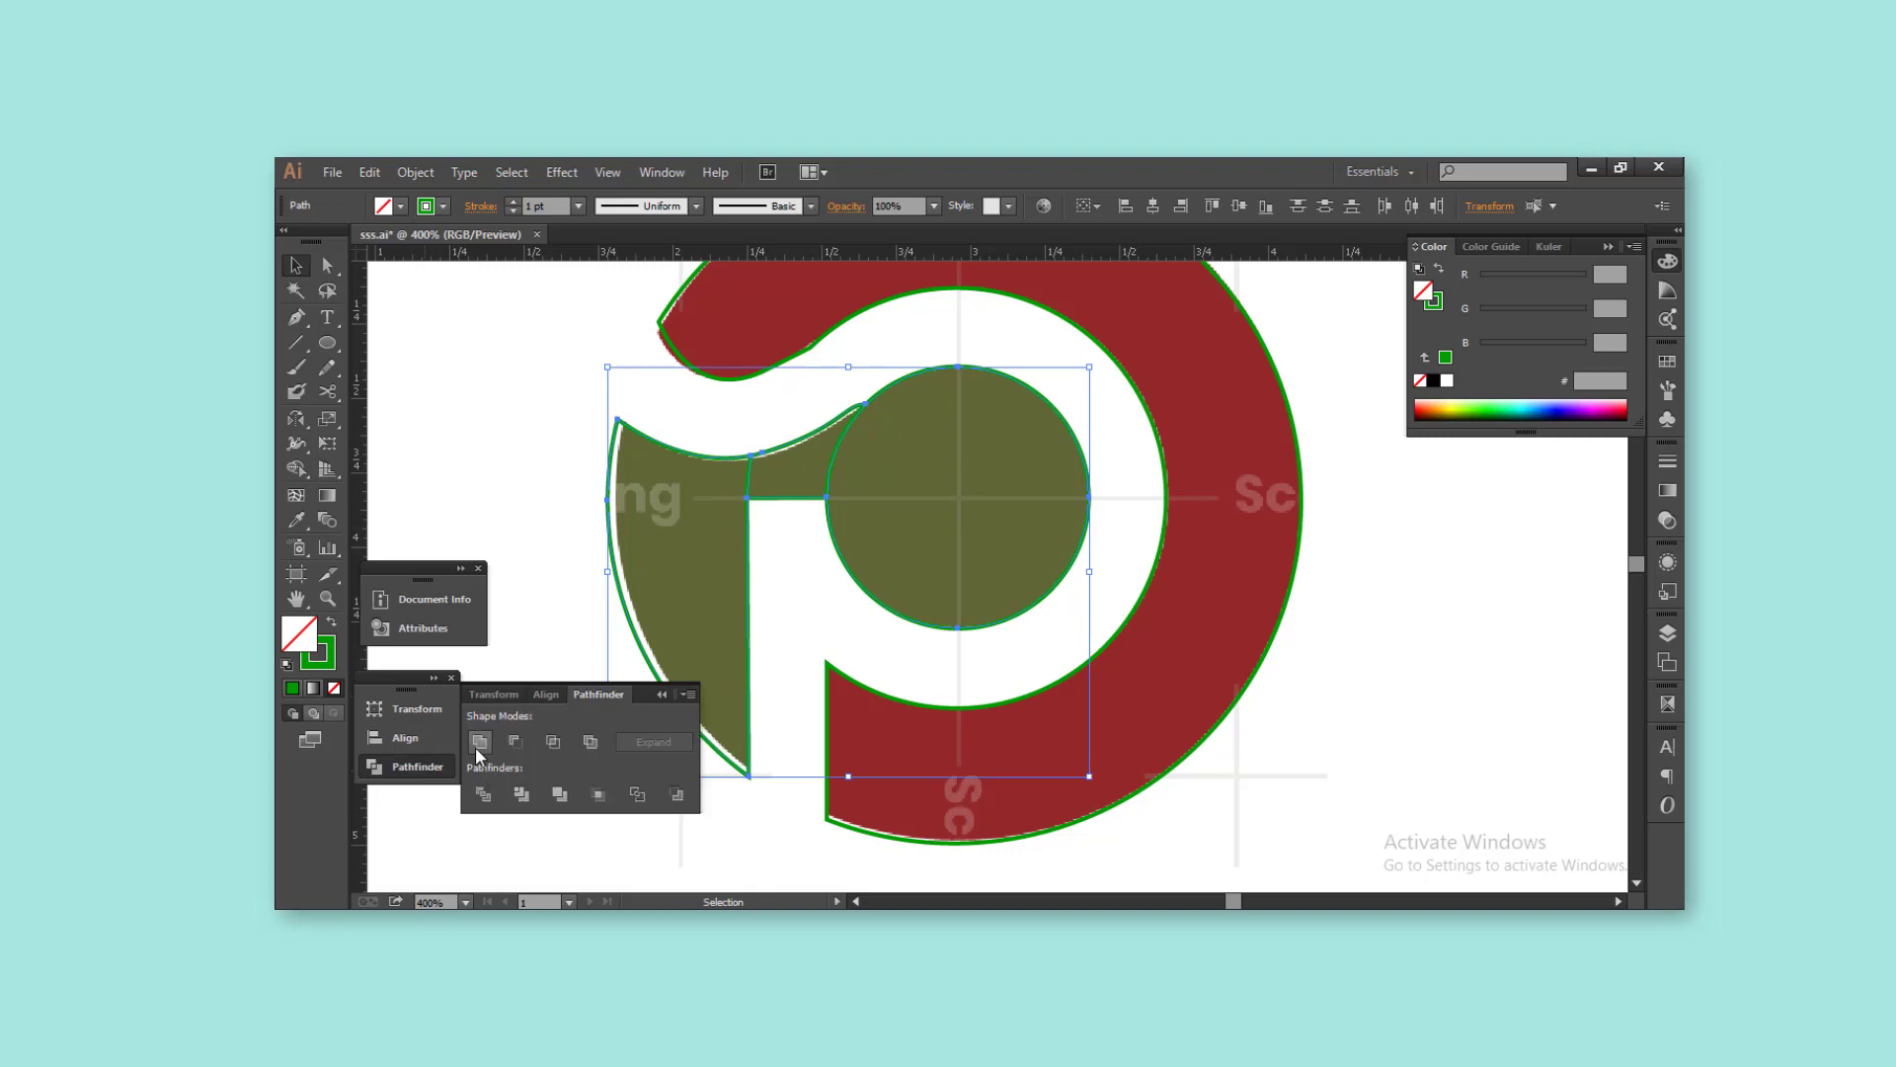
pyautogui.click(511, 501)
pyautogui.press('alt')
pyautogui.press('a')
pyautogui.scroll(2, 849, 430)
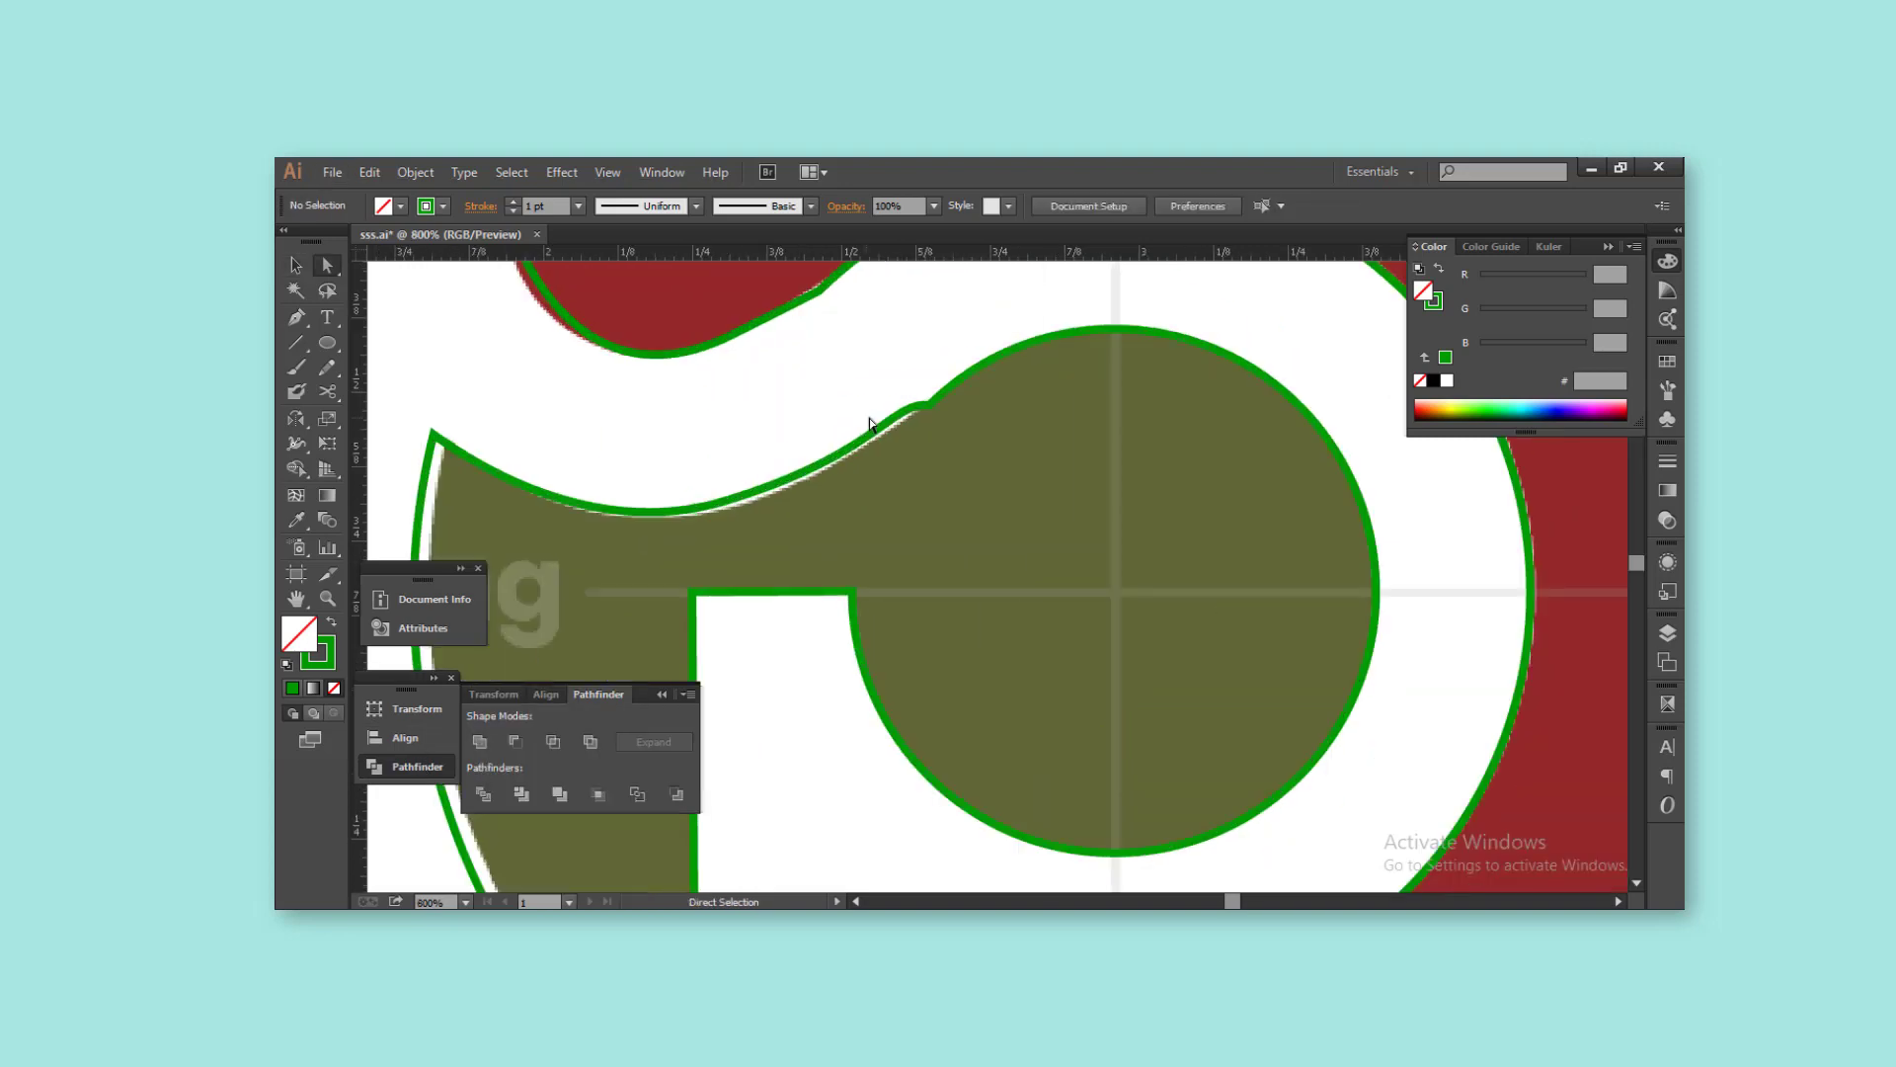
pyautogui.click(907, 420)
pyautogui.moveTo(889, 400); pyautogui.dragTo(879, 415)
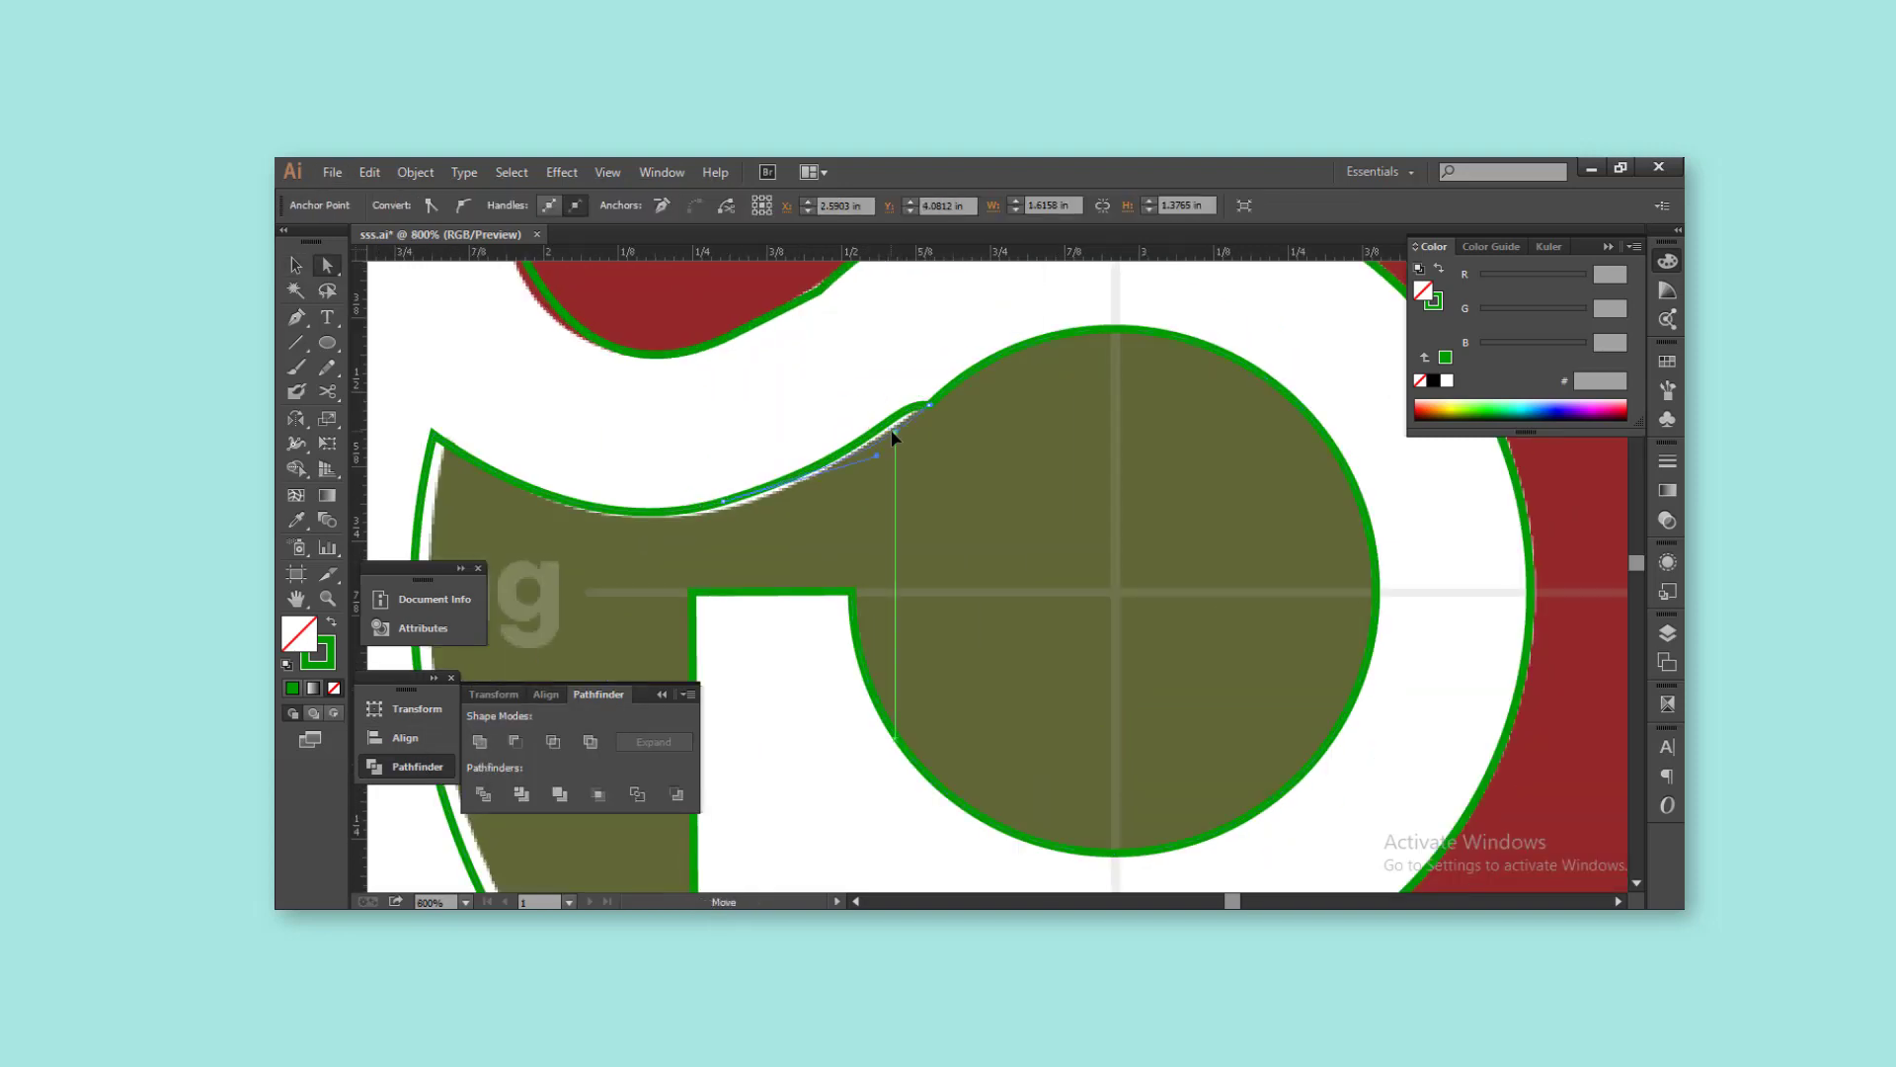
pyautogui.click(864, 389)
pyautogui.scroll(-3, 863, 389)
# Give the P a plain olive fill and the ring a plain red fill, no strokes
pyautogui.click(785, 537)
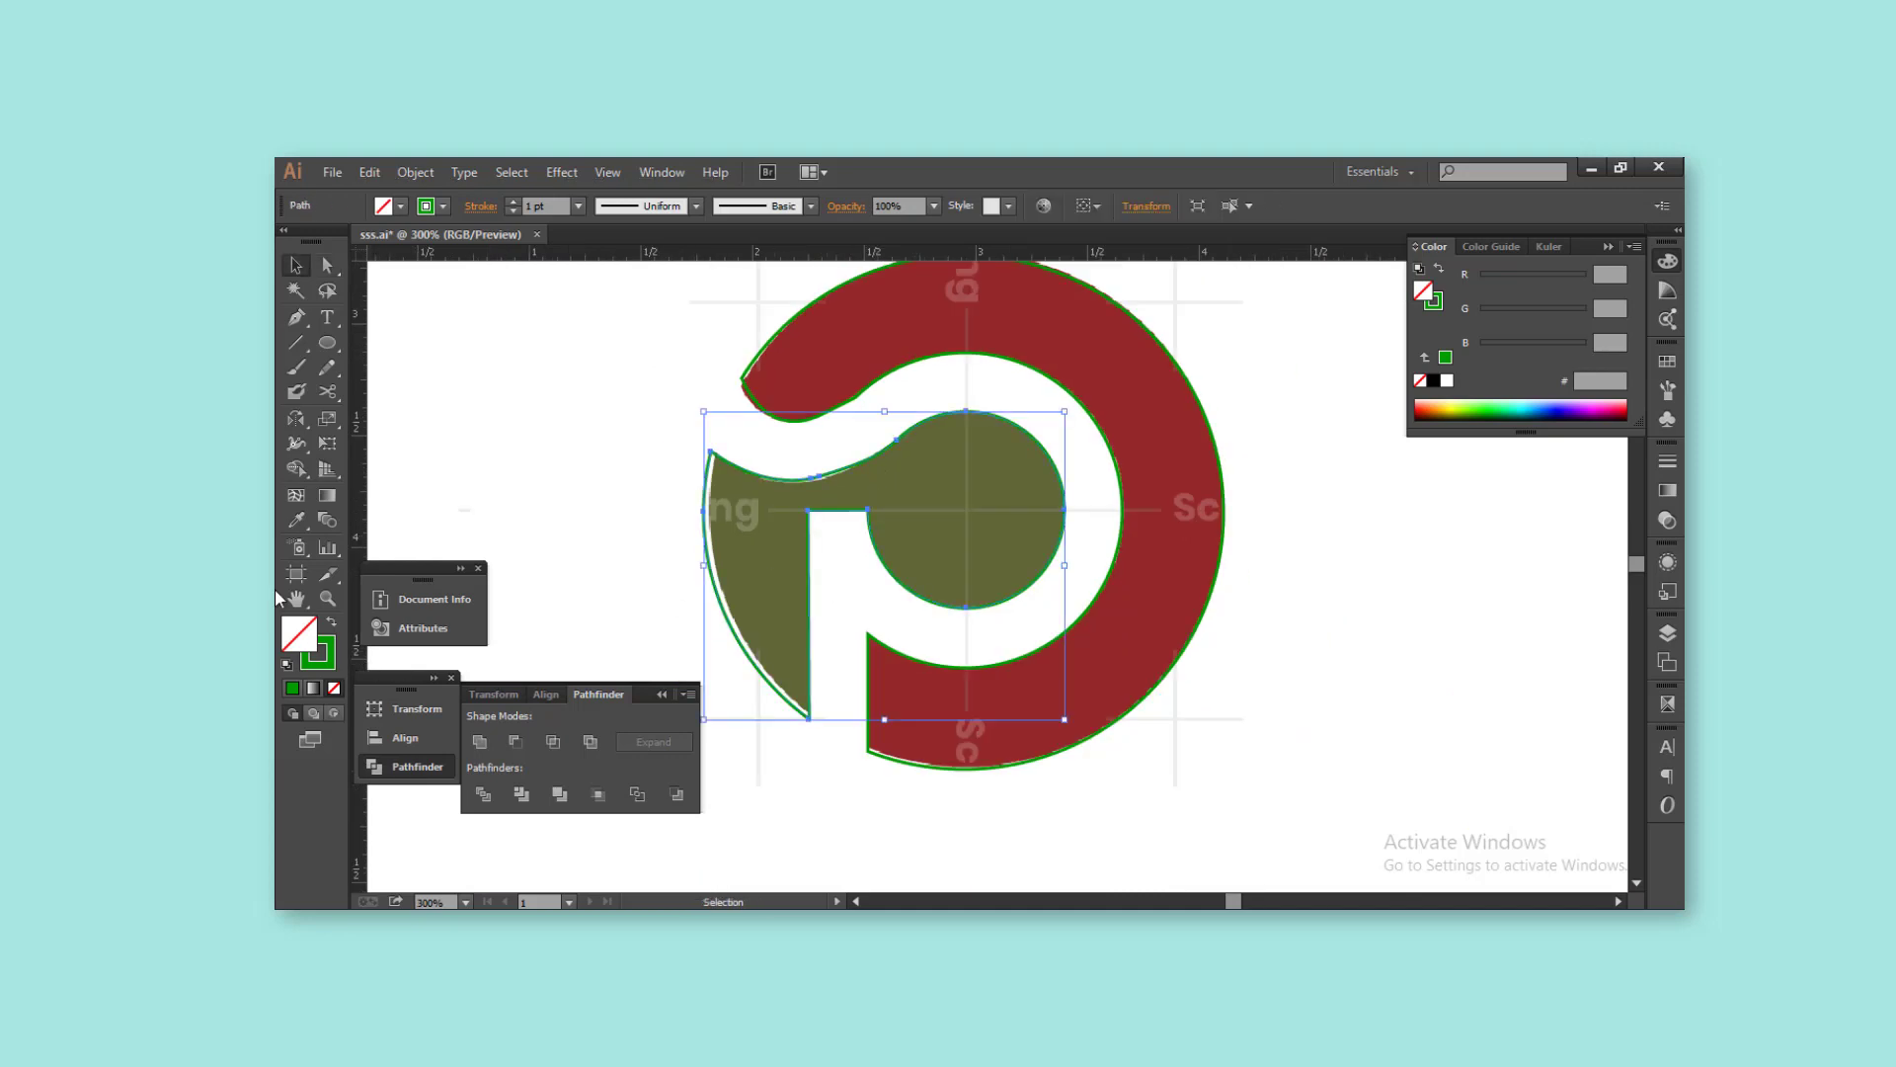
pyautogui.press('i')
pyautogui.click(805, 553)
pyautogui.scroll(-1, 790, 574)
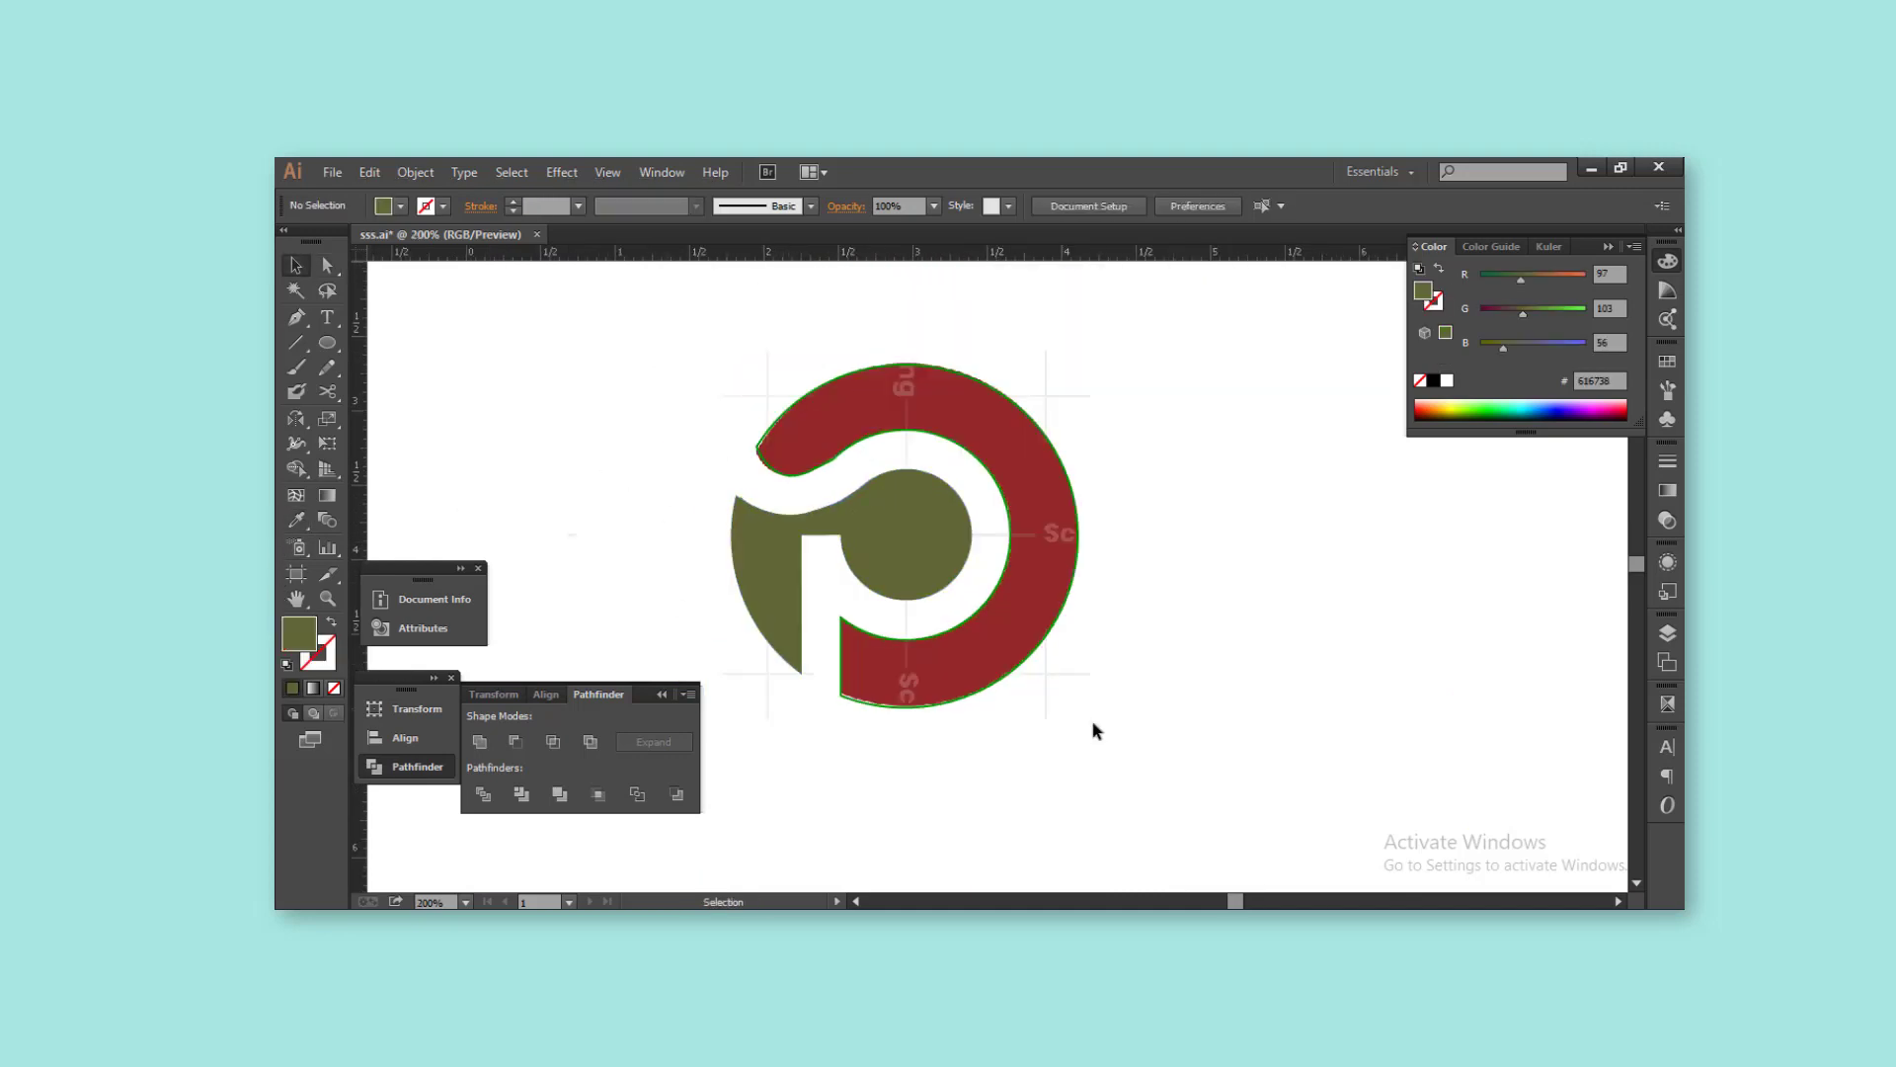
pyautogui.keyDown('ctrl'); pyautogui.click(800, 427); pyautogui.keyUp('ctrl')
pyautogui.click(800, 427)
pyautogui.keyDown('ctrl'); pyautogui.click(1146, 549); pyautogui.keyUp('ctrl')
pyautogui.scroll(-1, 1142, 547)
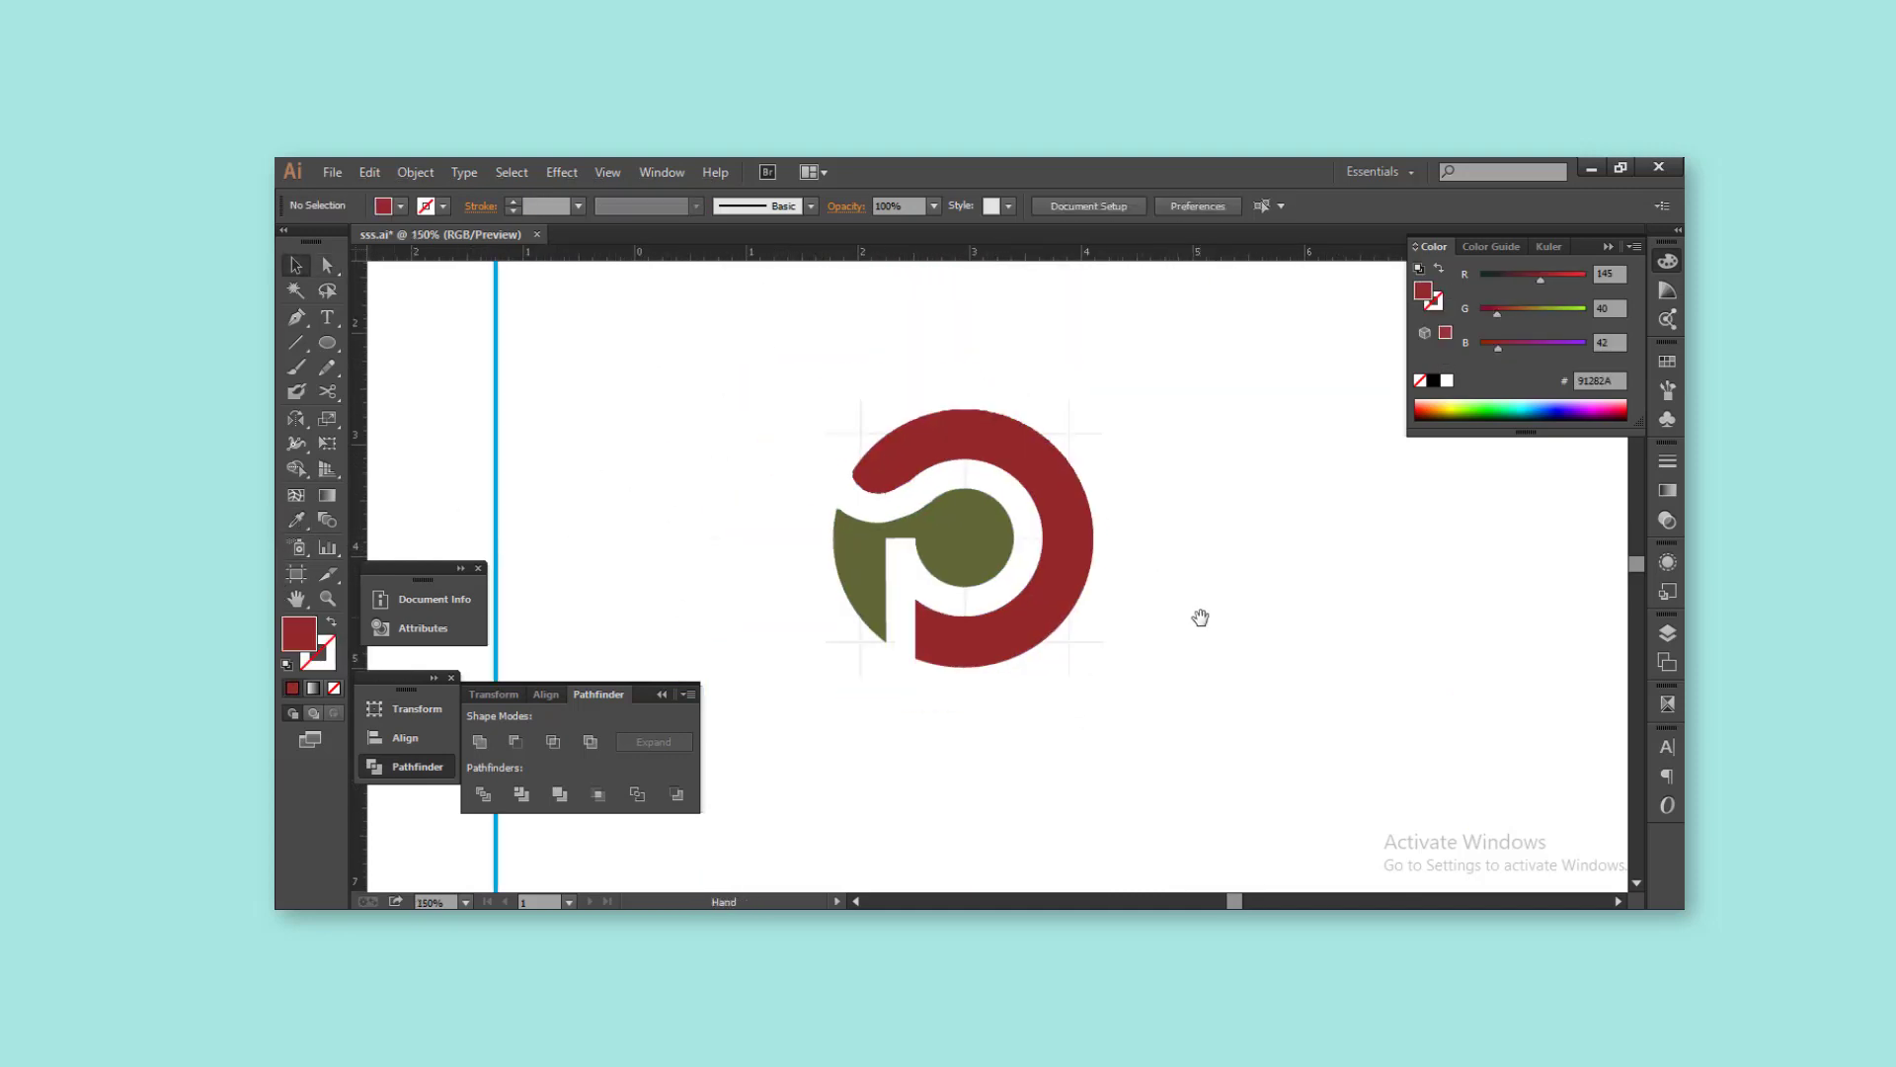
# Add the 'COMPANY NAME' text and enlarge it below the logo
pyautogui.press('t')
pyautogui.click(1159, 559)
pyautogui.write('COMPANY N')
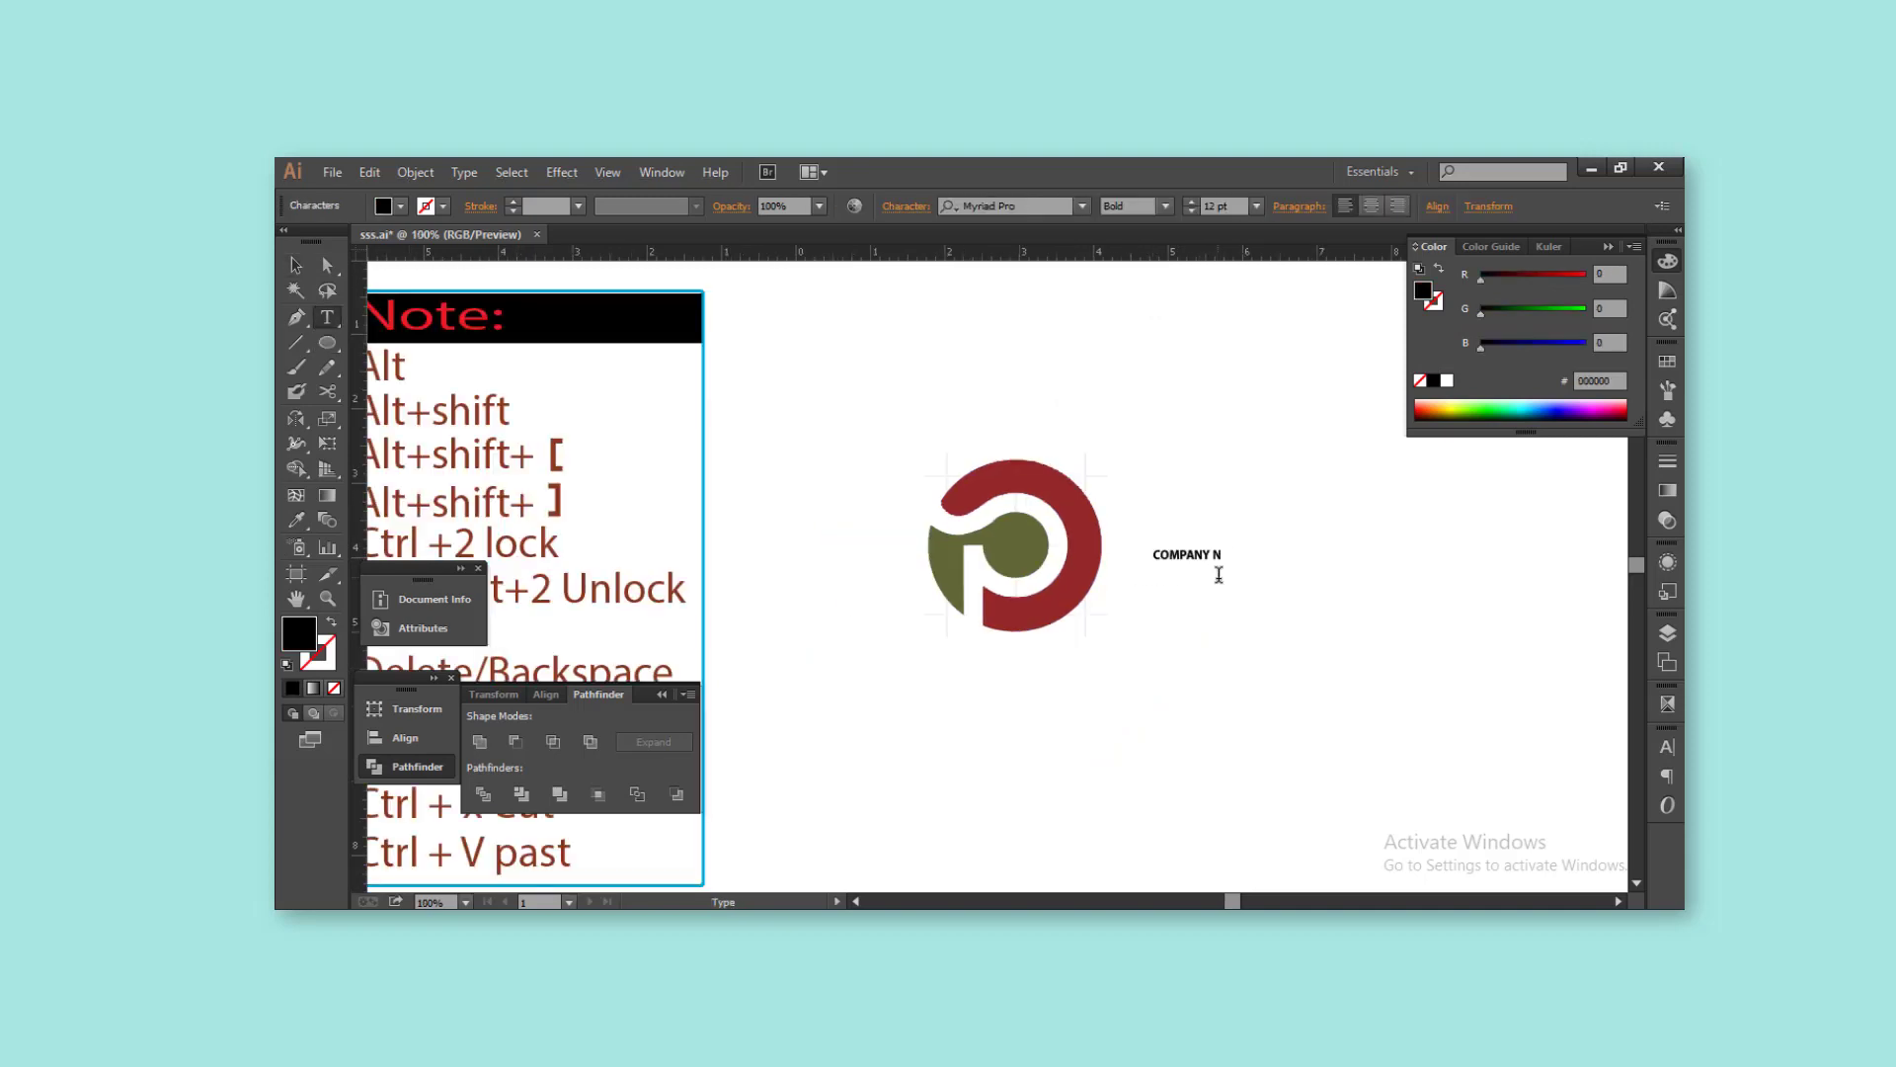
pyautogui.write('AME')
pyautogui.press('Escape')
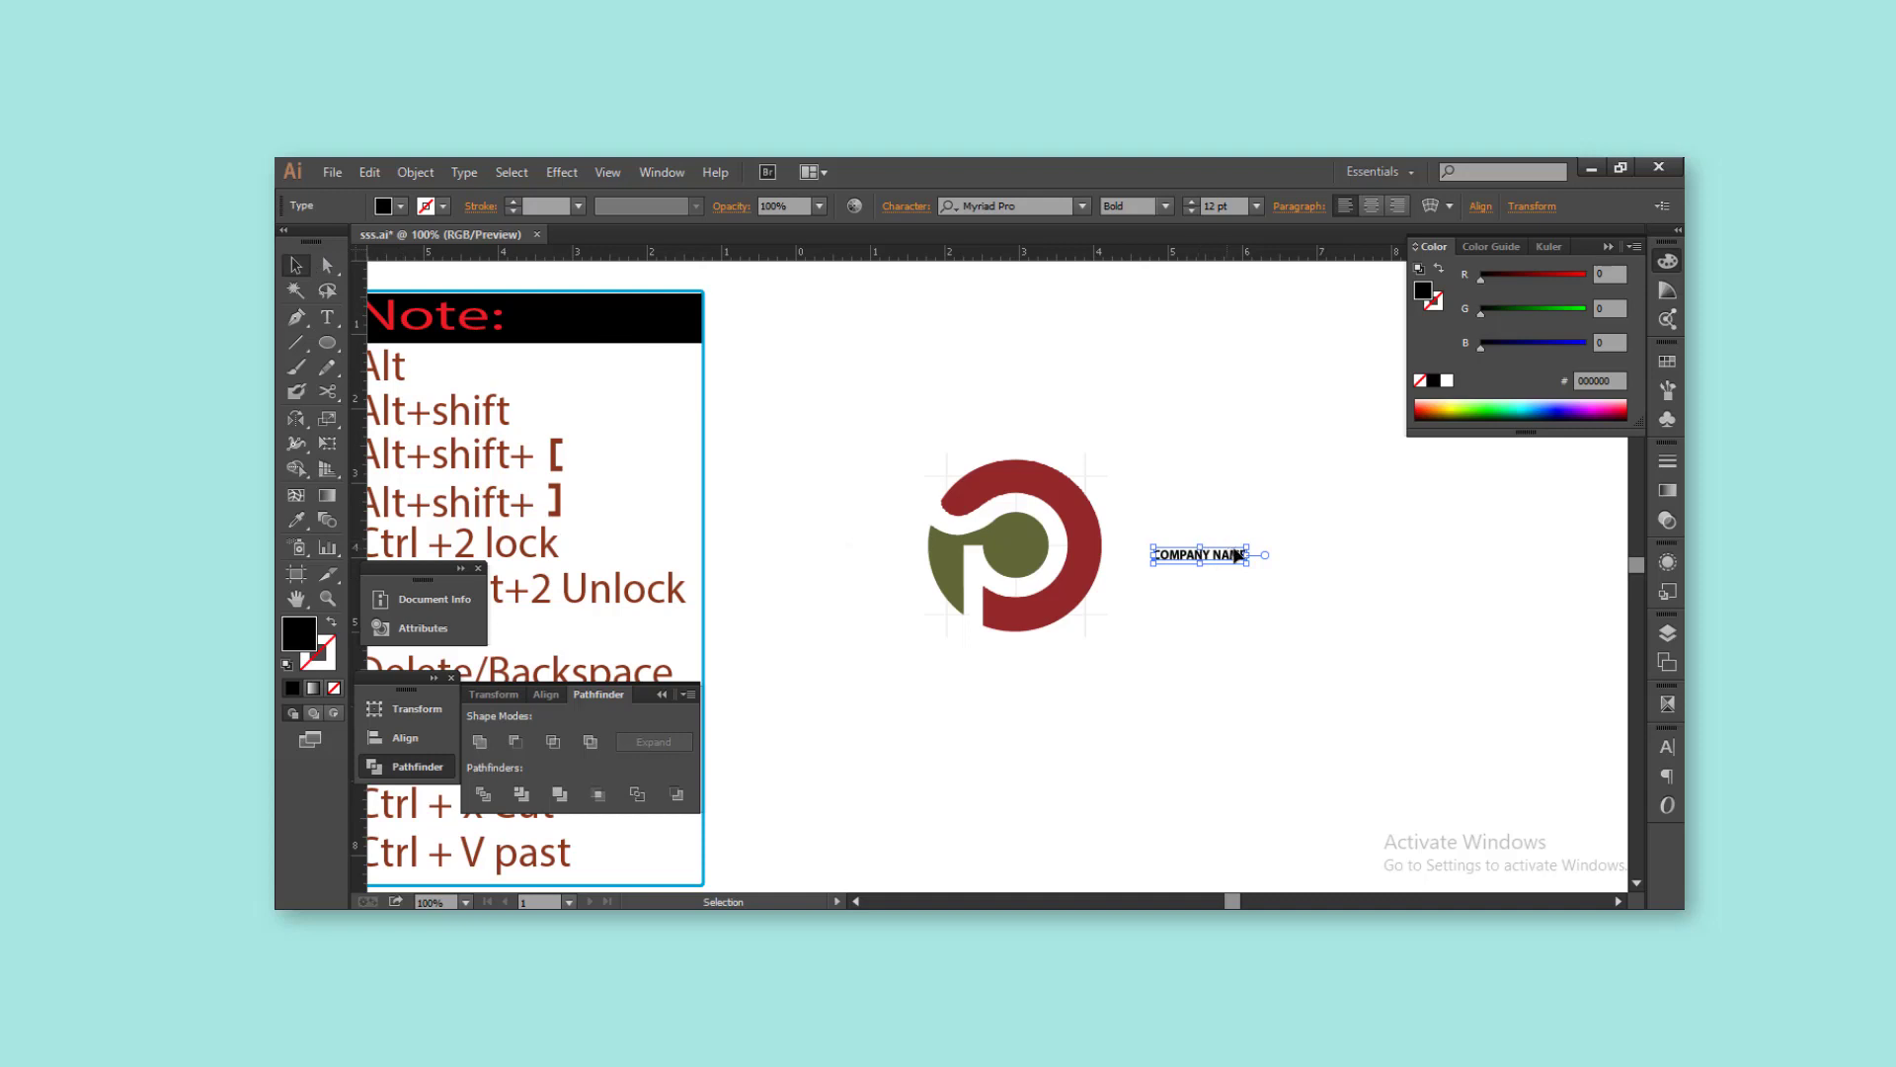
pyautogui.moveTo(1236, 556)
pyautogui.mouseDown()
pyautogui.moveTo(1290, 550)
pyautogui.moveTo(1055, 628)
pyautogui.moveTo(1060, 695)
pyautogui.mouseUp()
# Turn a copied line into a smaller 'SOLOGAN HERE' set just under the company name
pyautogui.doubleClick(1060, 691)
pyautogui.hotkey('ctrl', 'a')
pyautogui.write('SOL')
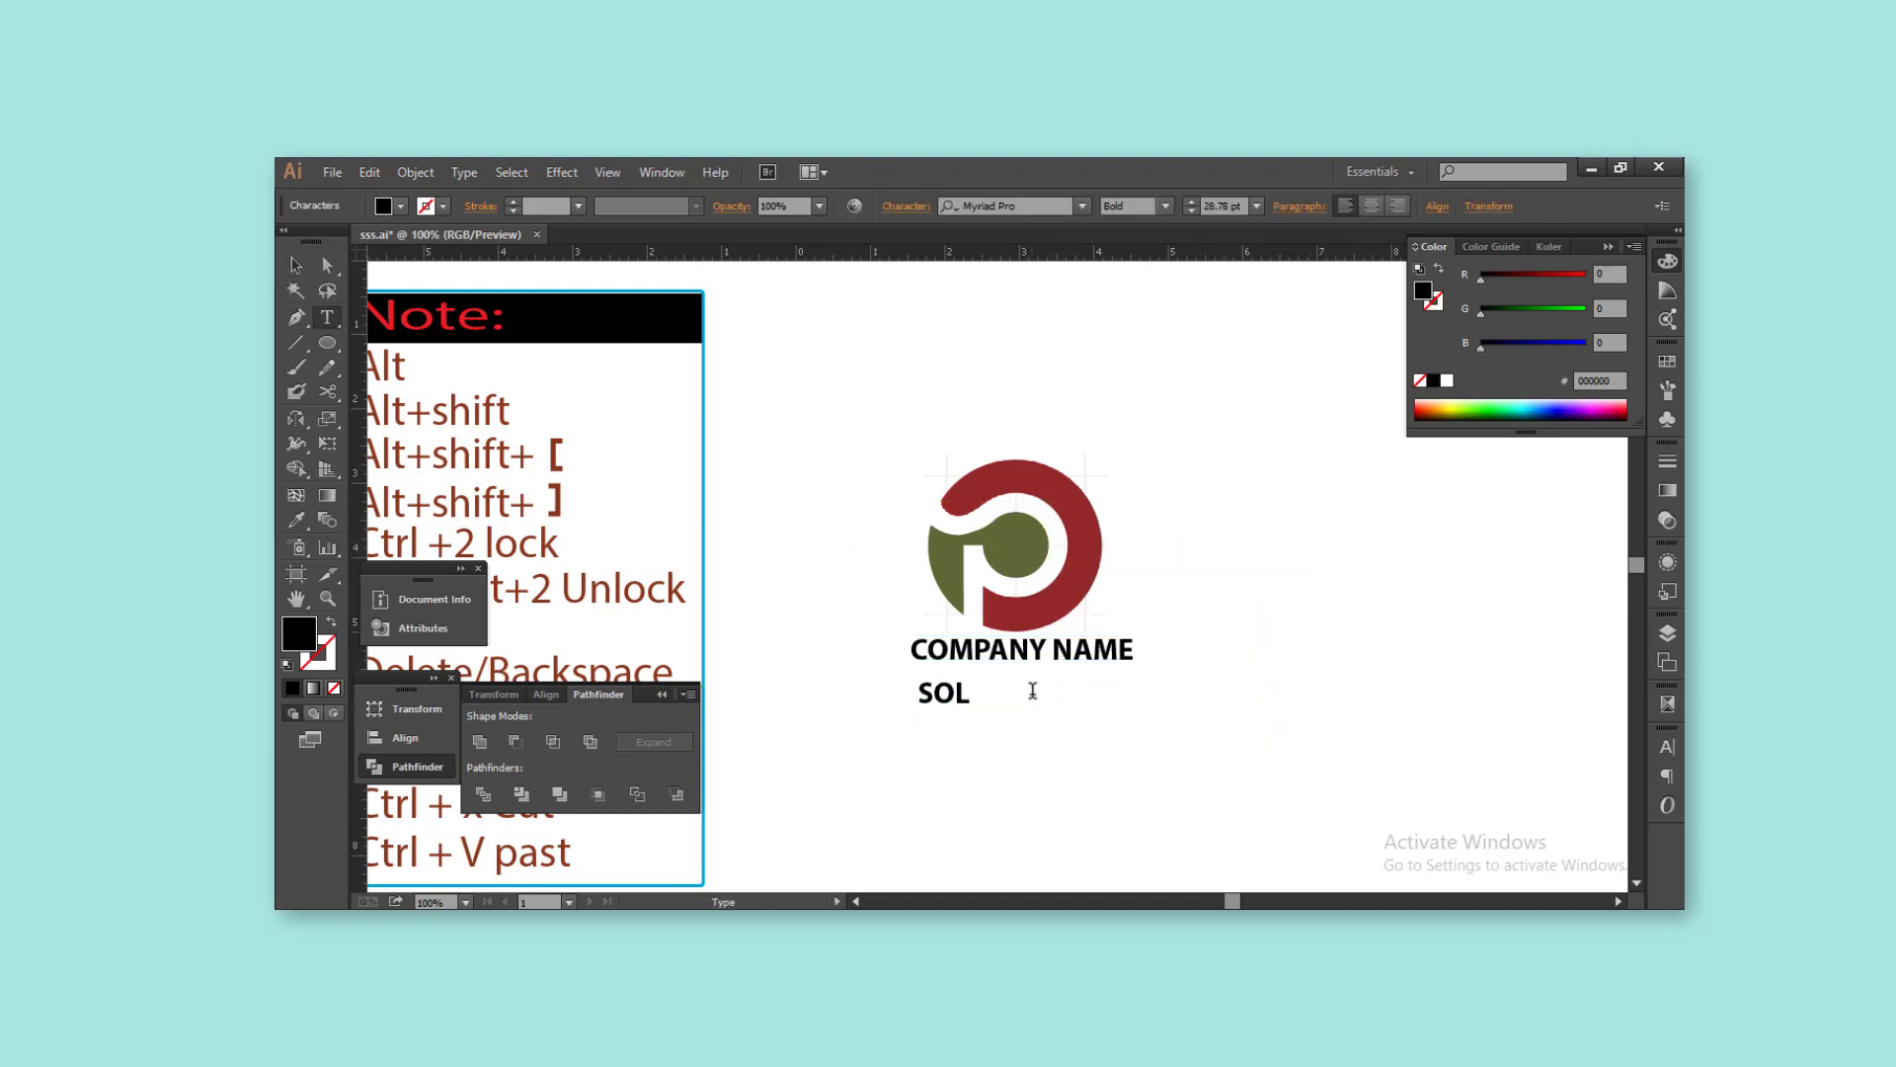
pyautogui.write('OGAN HERE')
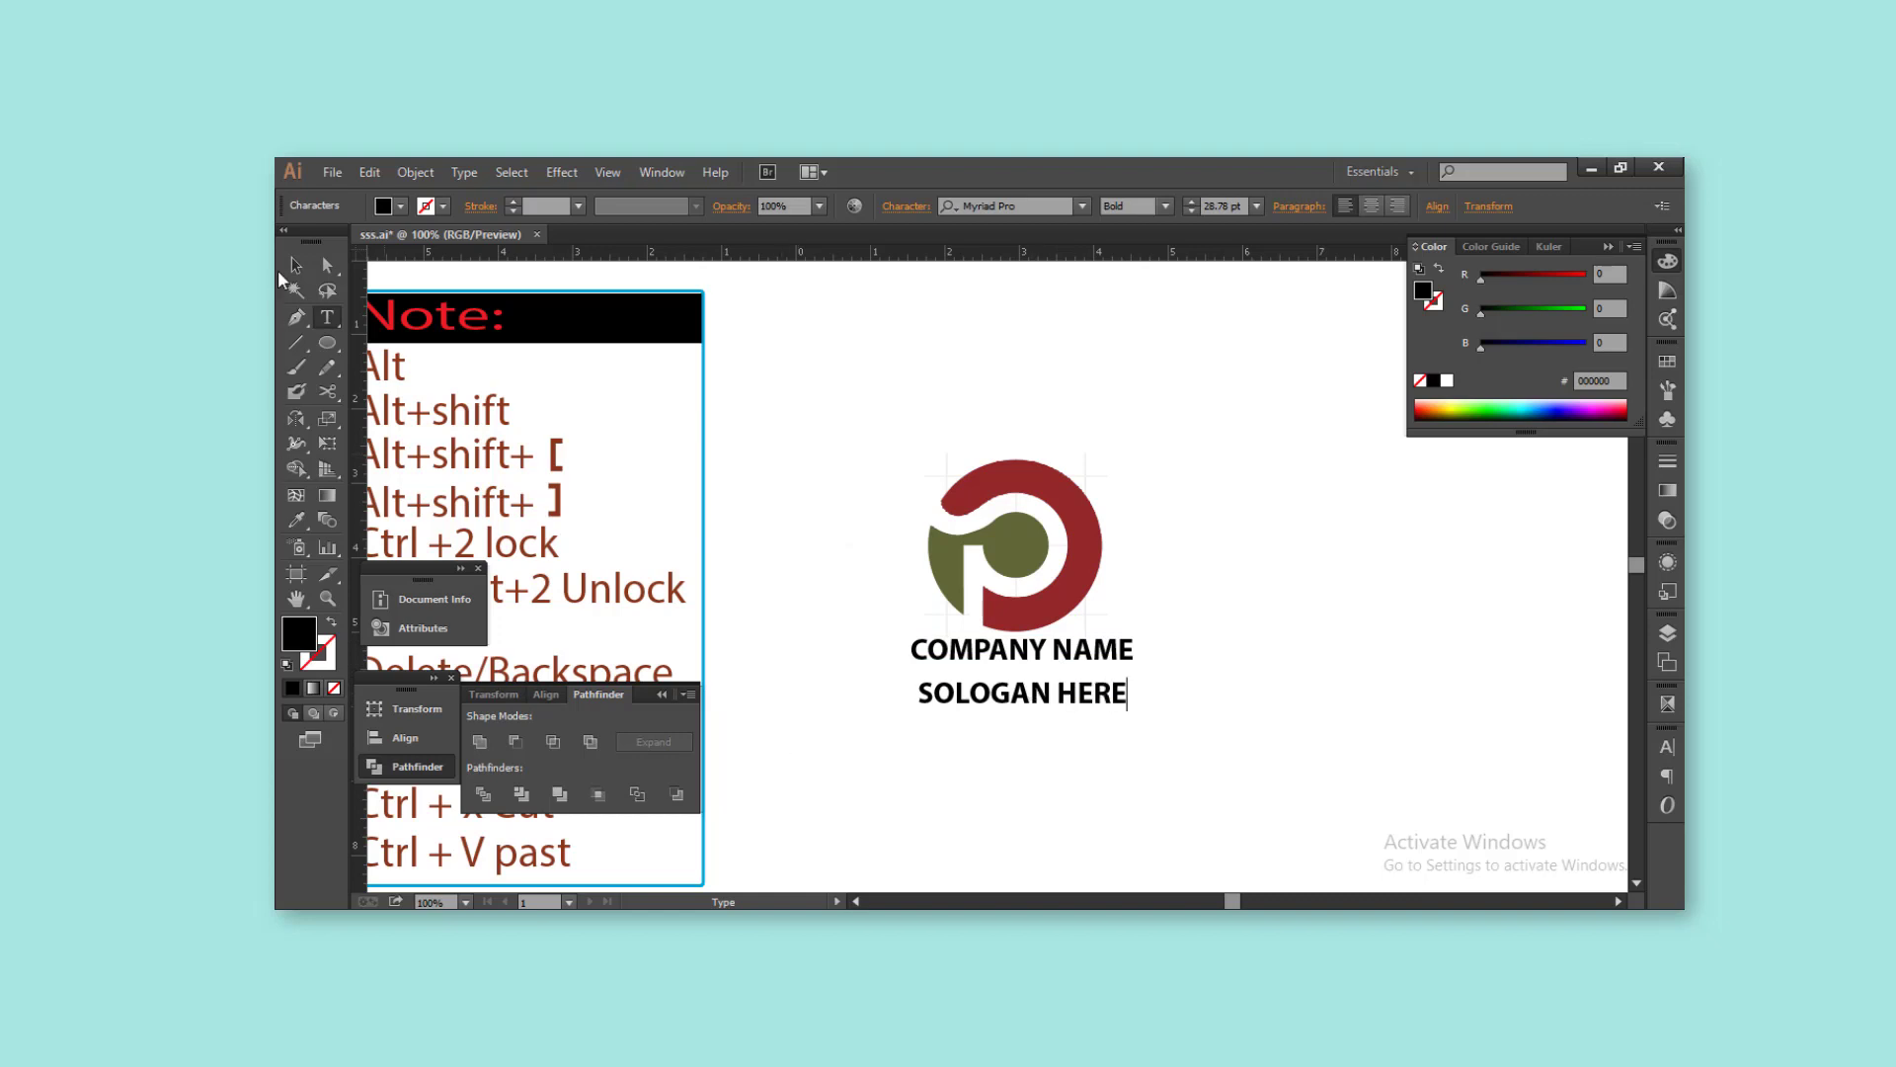
pyautogui.click(295, 265)
pyautogui.scroll(1, 1091, 739)
pyautogui.moveTo(1147, 652)
pyautogui.mouseDown()
pyautogui.moveTo(1088, 662)
pyautogui.moveTo(1047, 638)
pyautogui.mouseUp()
pyautogui.click(1252, 504)
# Colour the company name orange in the Color panel
pyautogui.click(1047, 607)
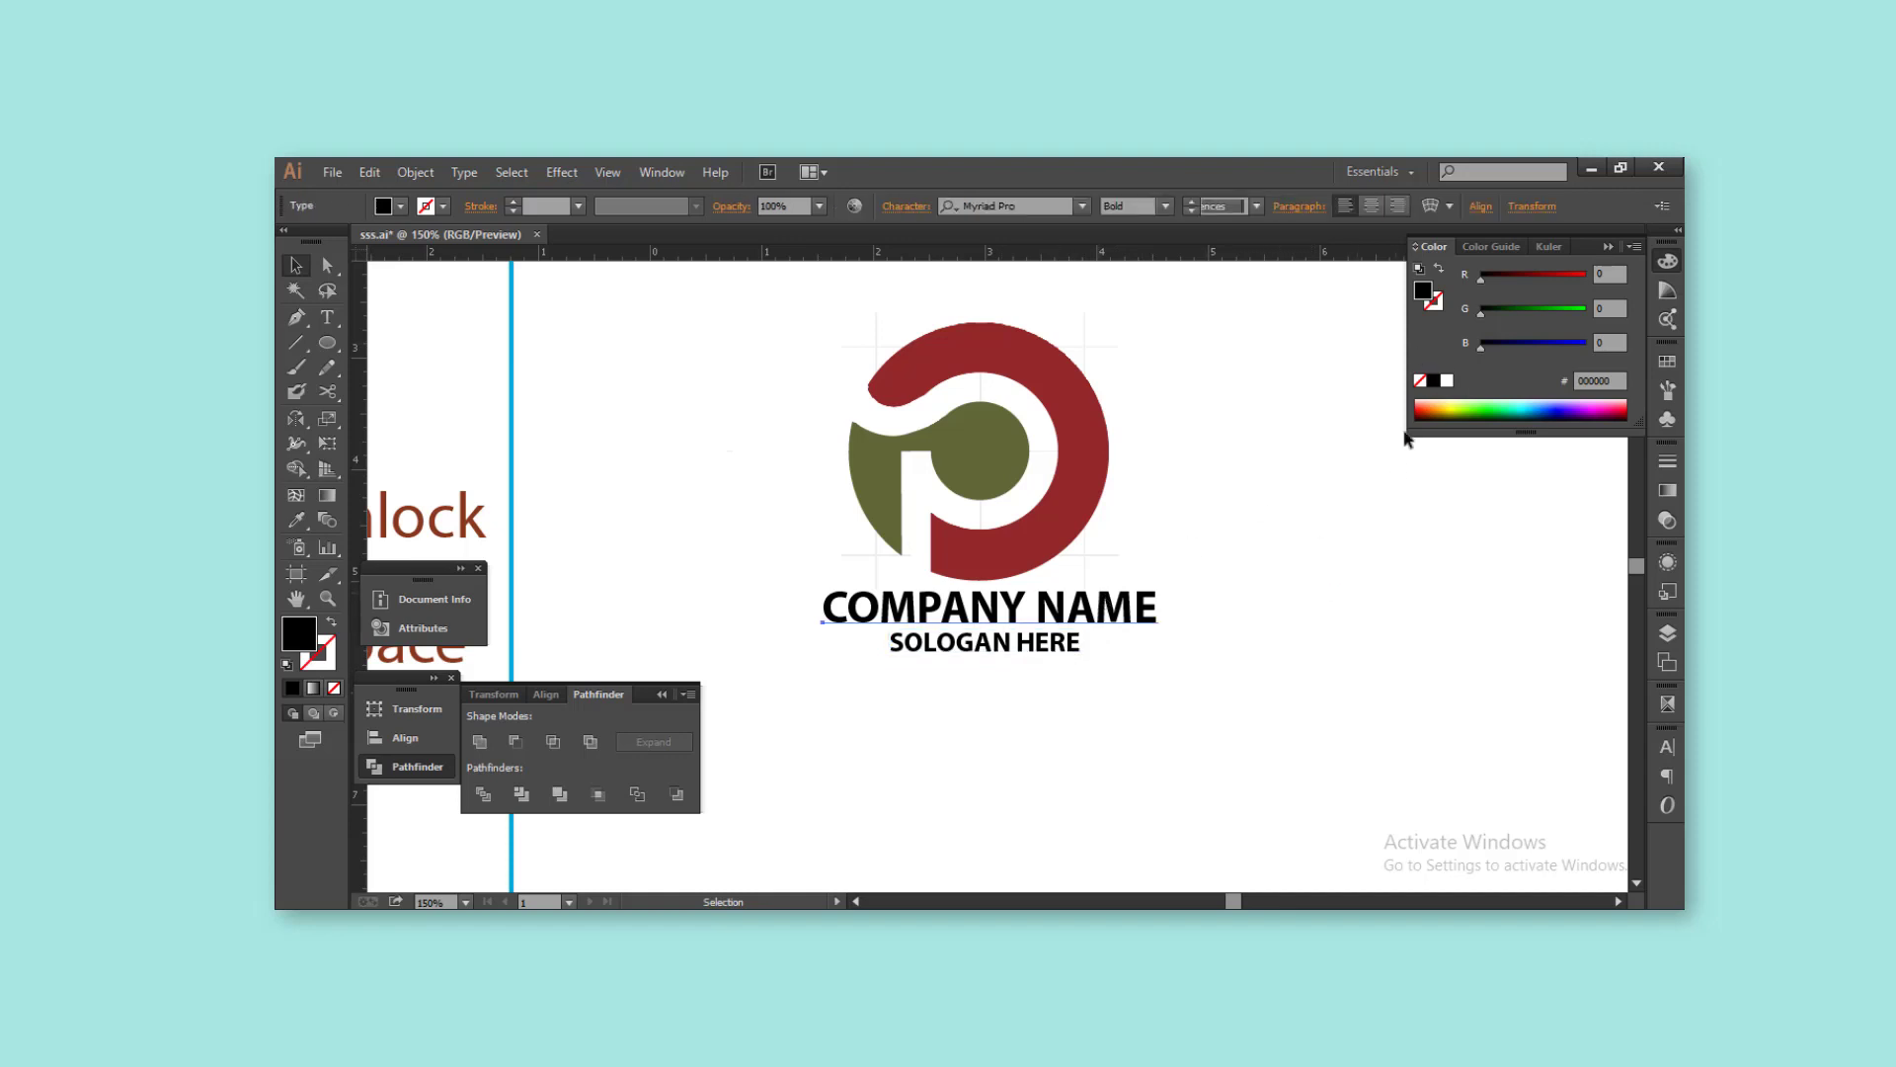
pyautogui.click(1585, 308)
pyautogui.moveTo(1513, 276)
pyautogui.mouseDown()
pyautogui.moveTo(1573, 276)
pyautogui.moveTo(1505, 309)
pyautogui.mouseUp()
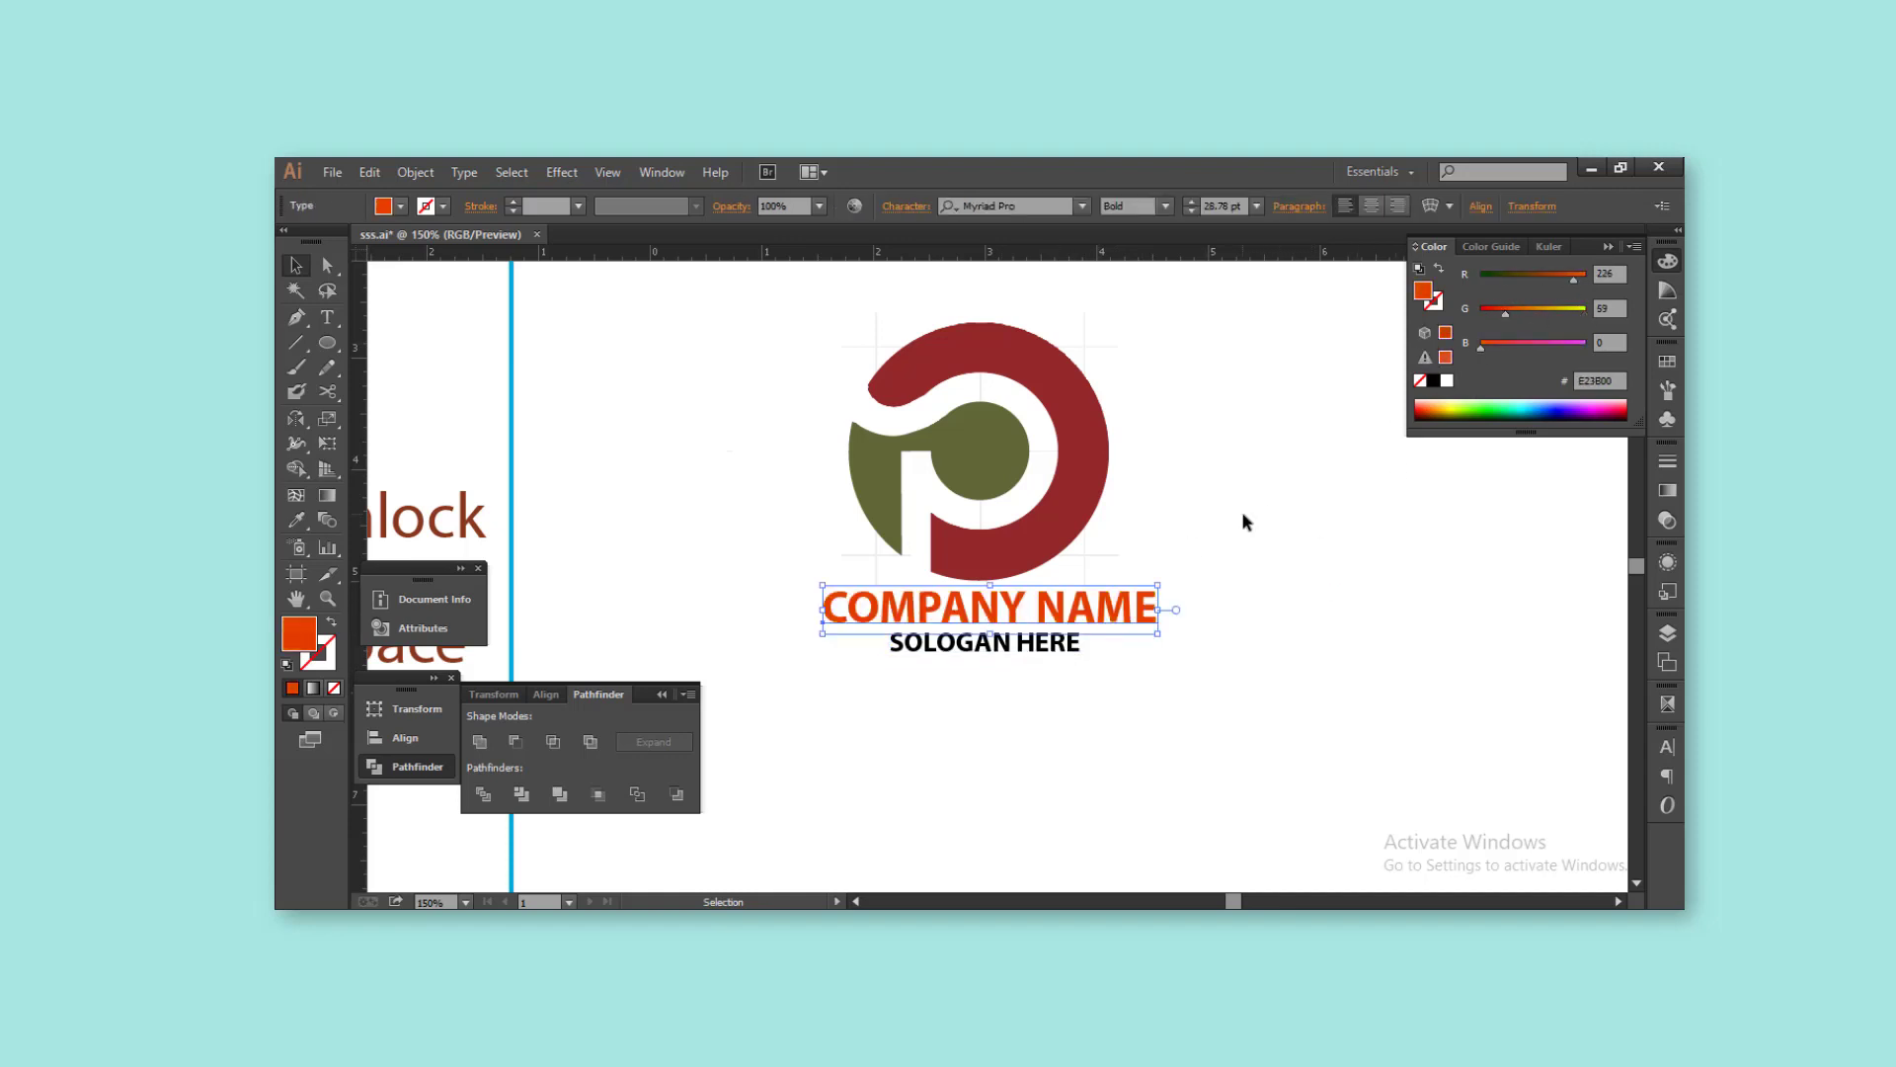
pyautogui.click(1240, 513)
pyautogui.hotkey('ctrl', '1')
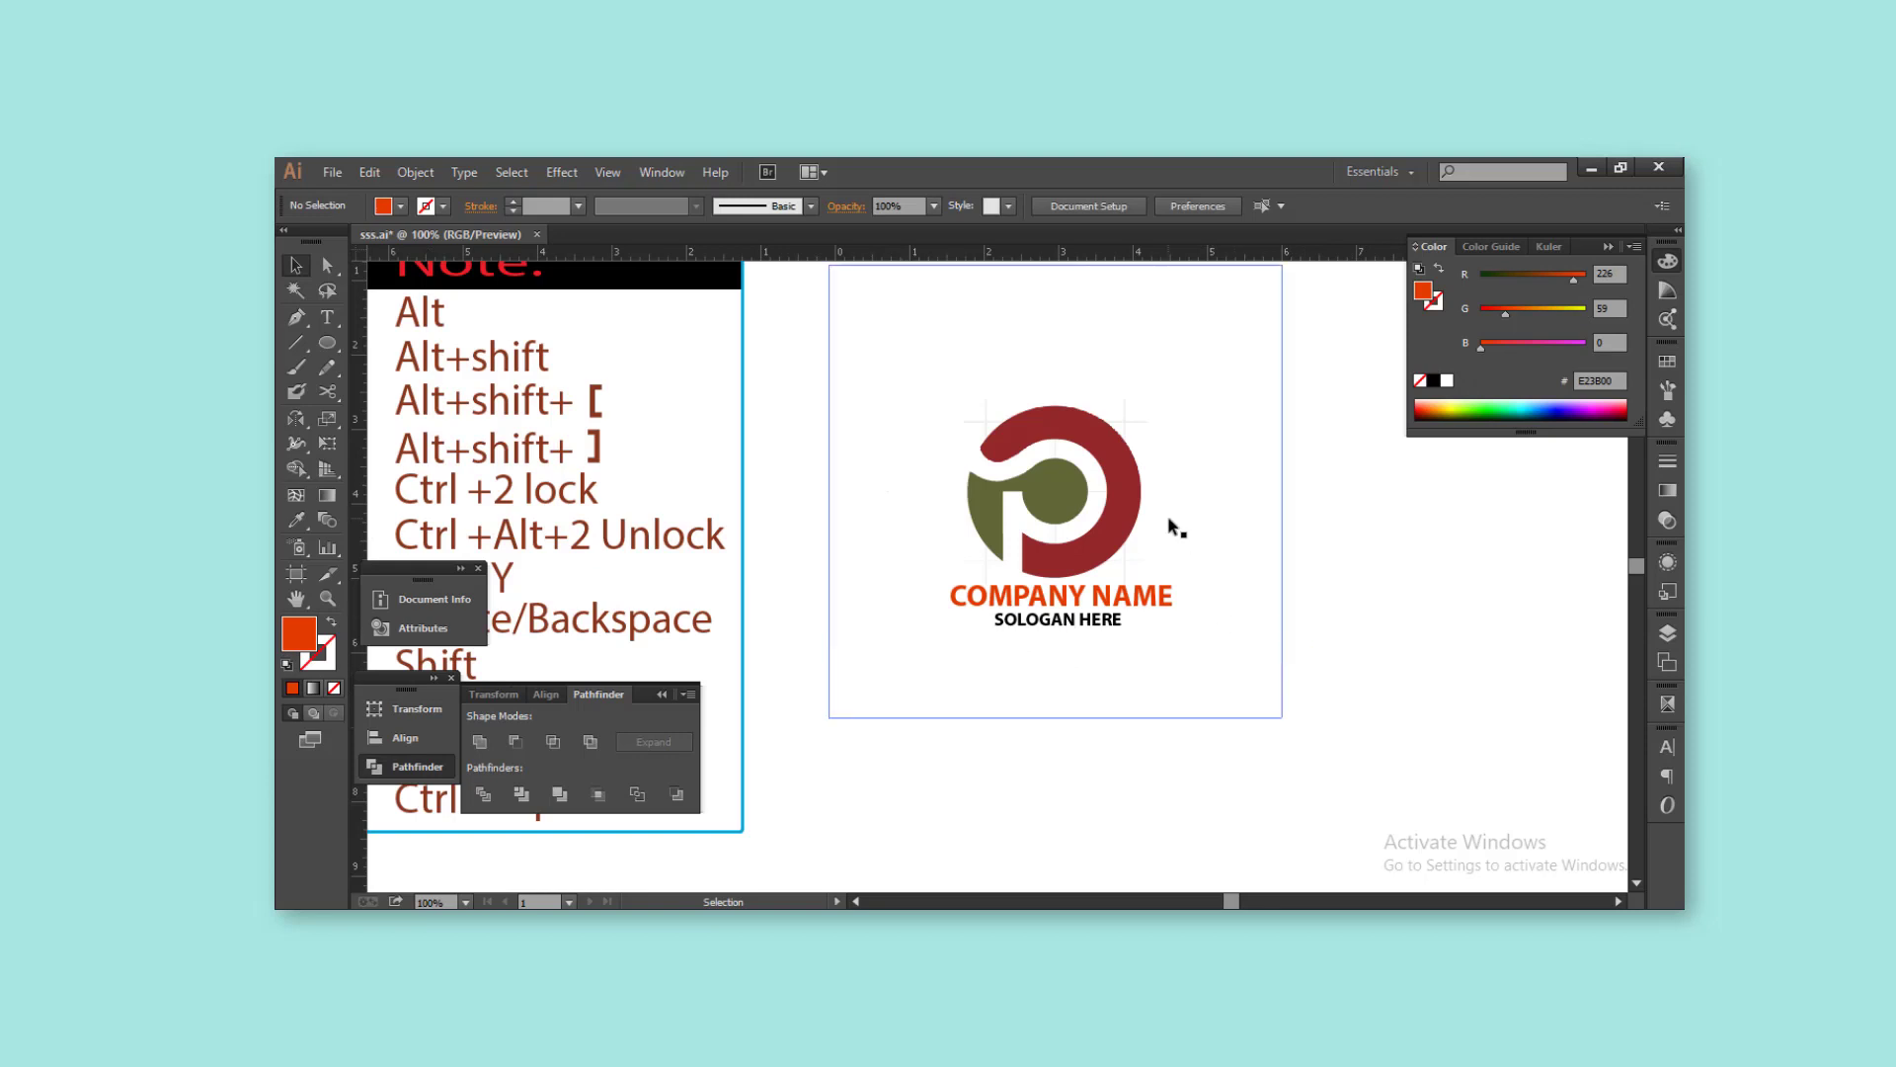
pyautogui.scroll(-1, 1169, 521)
# Duplicate the logo and place the copy to the right of the original
pyautogui.moveTo(830, 470); pyautogui.dragTo(1116, 692)
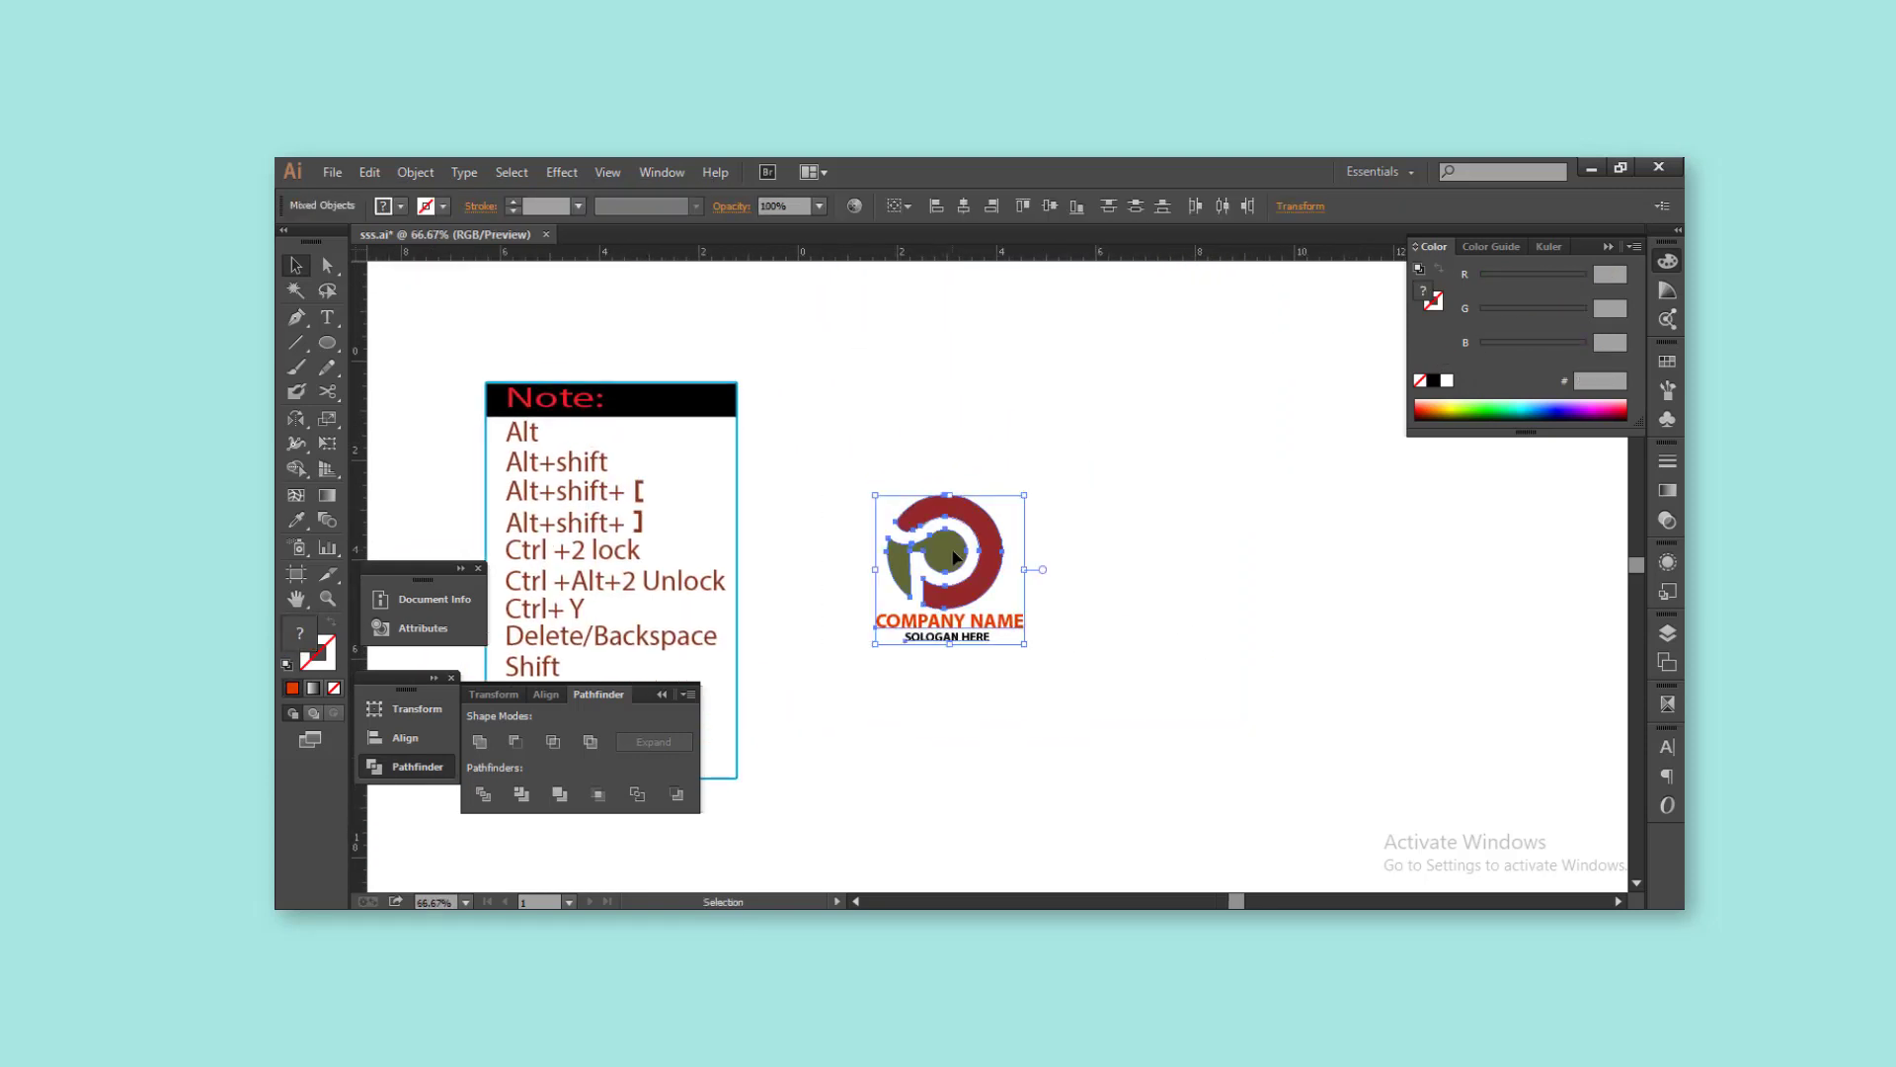
pyautogui.moveTo(946, 573)
pyautogui.mouseDown()
pyautogui.moveTo(874, 499)
pyautogui.moveTo(1055, 499)
pyautogui.mouseUp()
pyautogui.click(1108, 578)
pyautogui.hotkey('ctrl', '1')
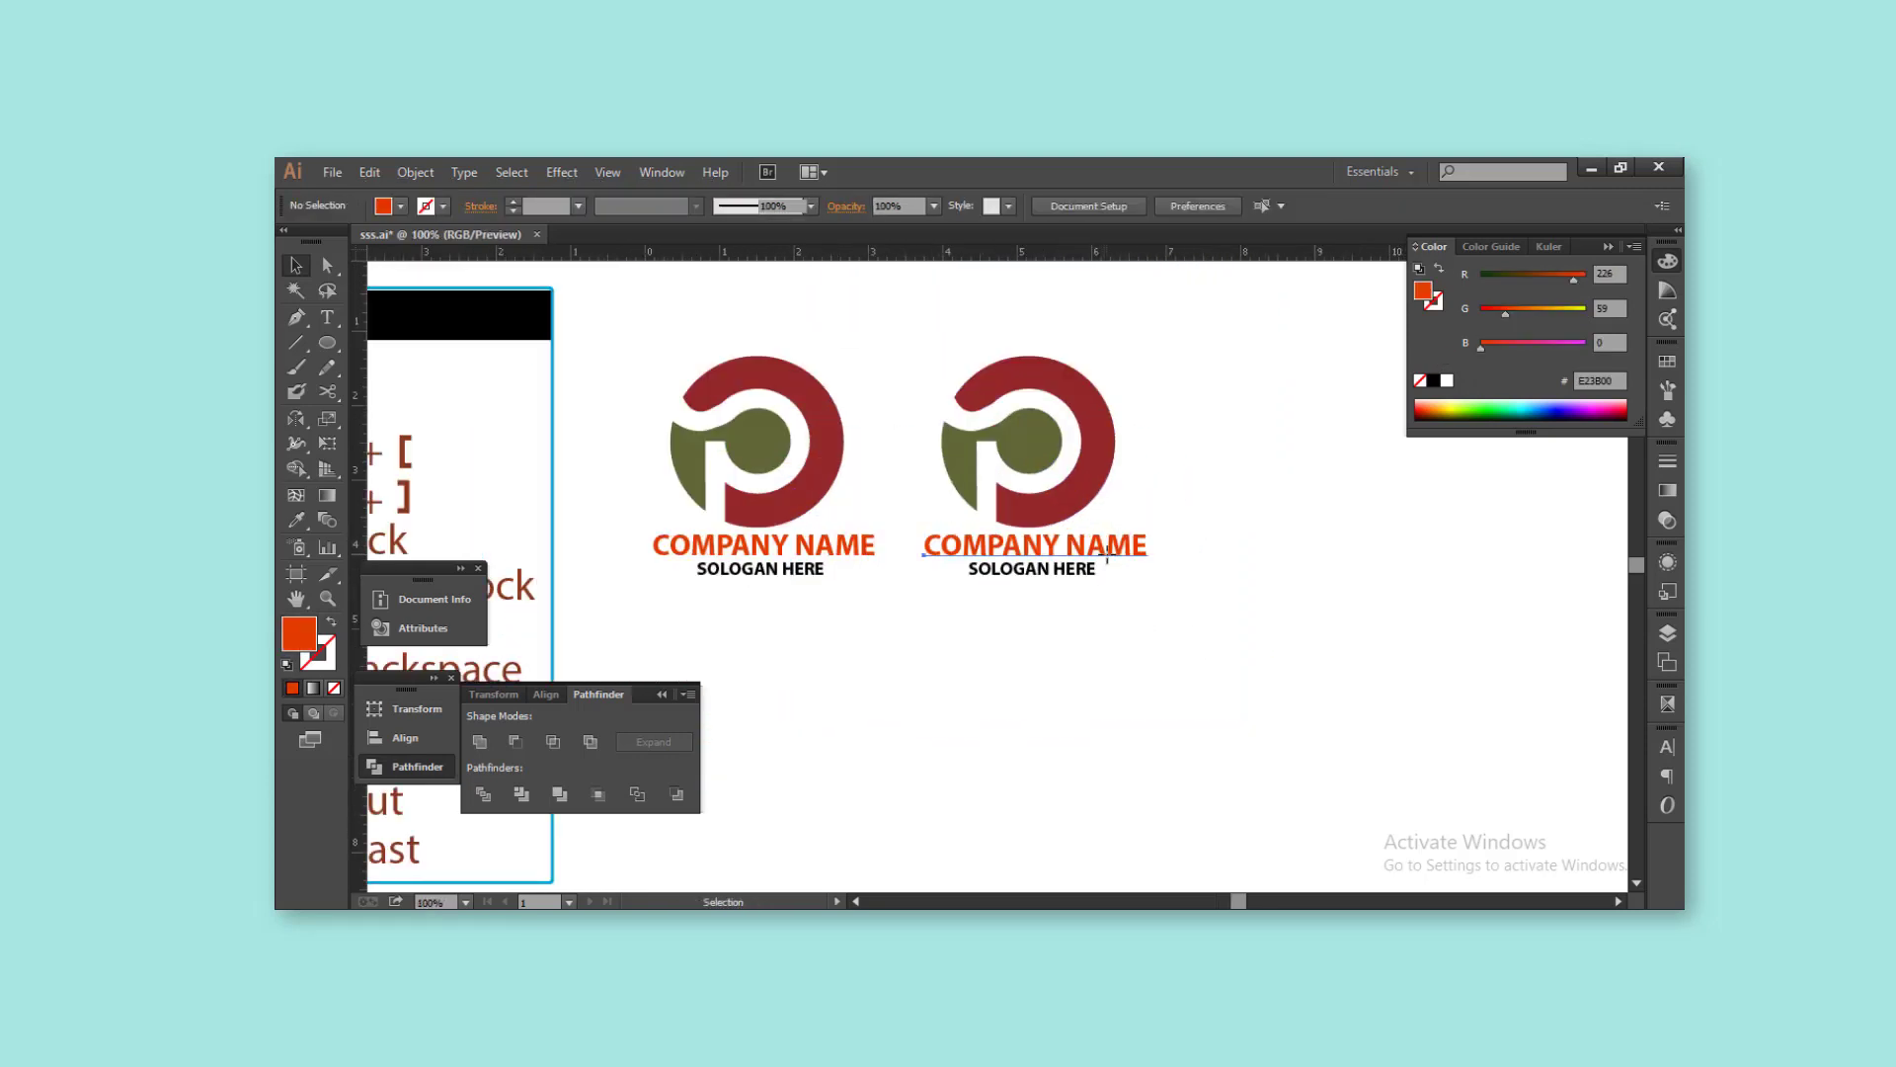
# Recolour the second logo's company name olive with the Eyedropper
pyautogui.click(1035, 545)
pyautogui.press('i')
pyautogui.click(1027, 444)
pyautogui.click(1237, 673)
pyautogui.press('v')
pyautogui.scroll(-1, 1225, 642)
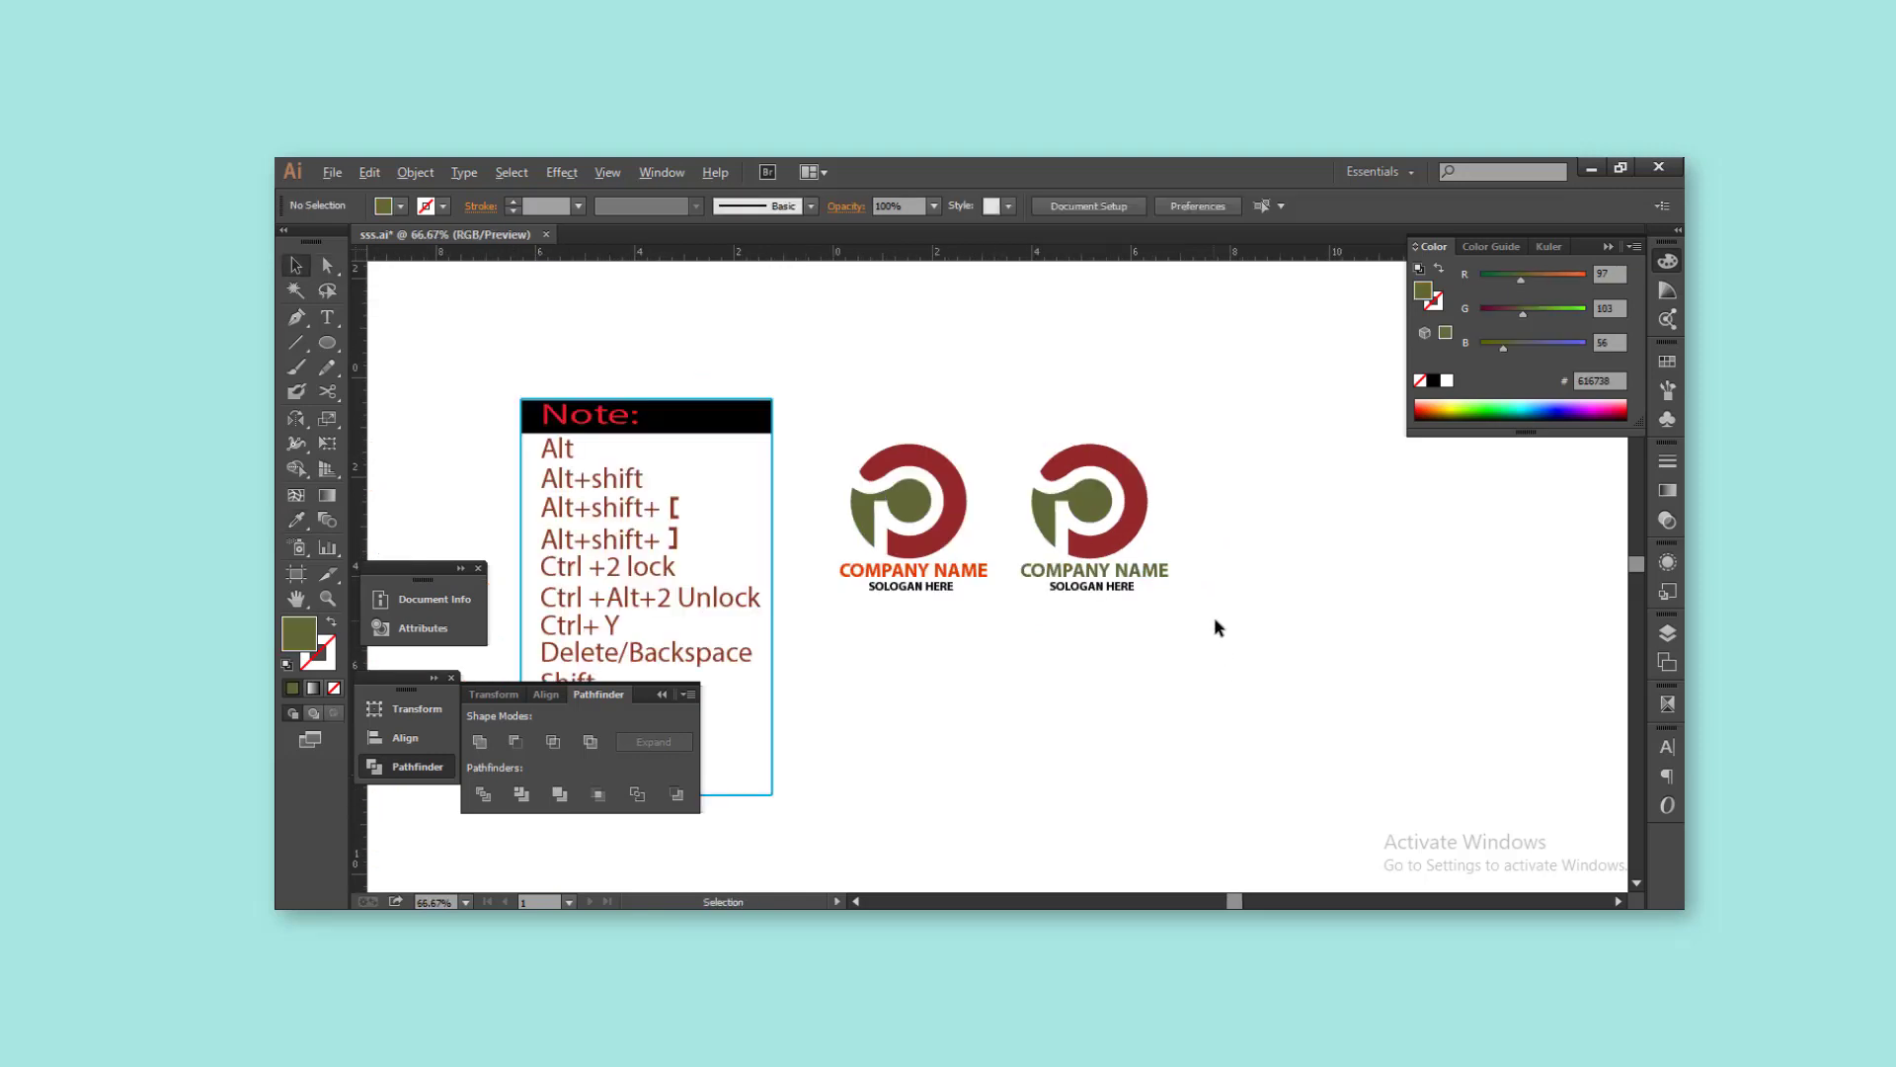
# Place another logo copy below the first and select its ring
pyautogui.moveTo(1252, 655)
pyautogui.mouseDown()
pyautogui.moveTo(1018, 513)
pyautogui.moveTo(1017, 441)
pyautogui.moveTo(936, 589)
pyautogui.moveTo(910, 572)
pyautogui.mouseUp()
pyautogui.scroll(-2, 1086, 474)
pyautogui.click(1027, 648)
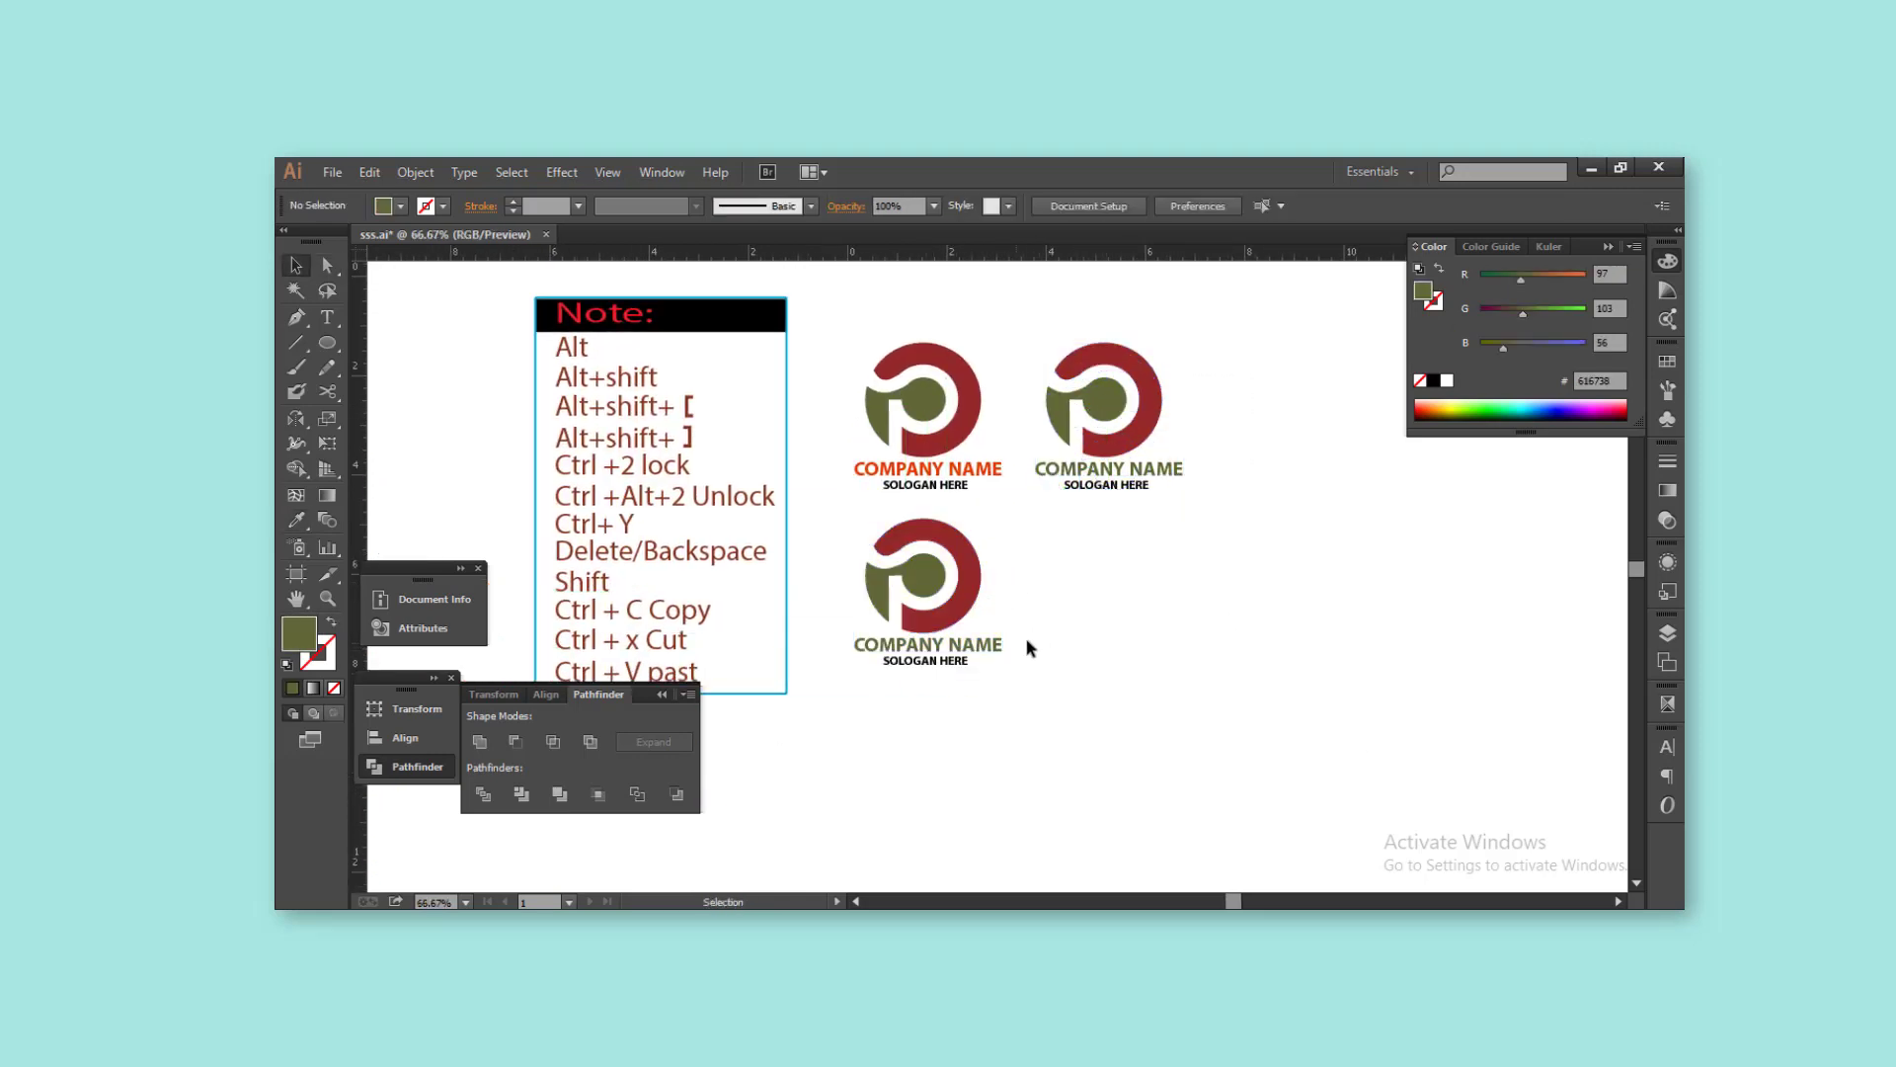
pyautogui.click(984, 595)
# Fill the third logo's ring with a gradient whose end stop is green
pyautogui.click(1667, 490)
pyautogui.click(1539, 591)
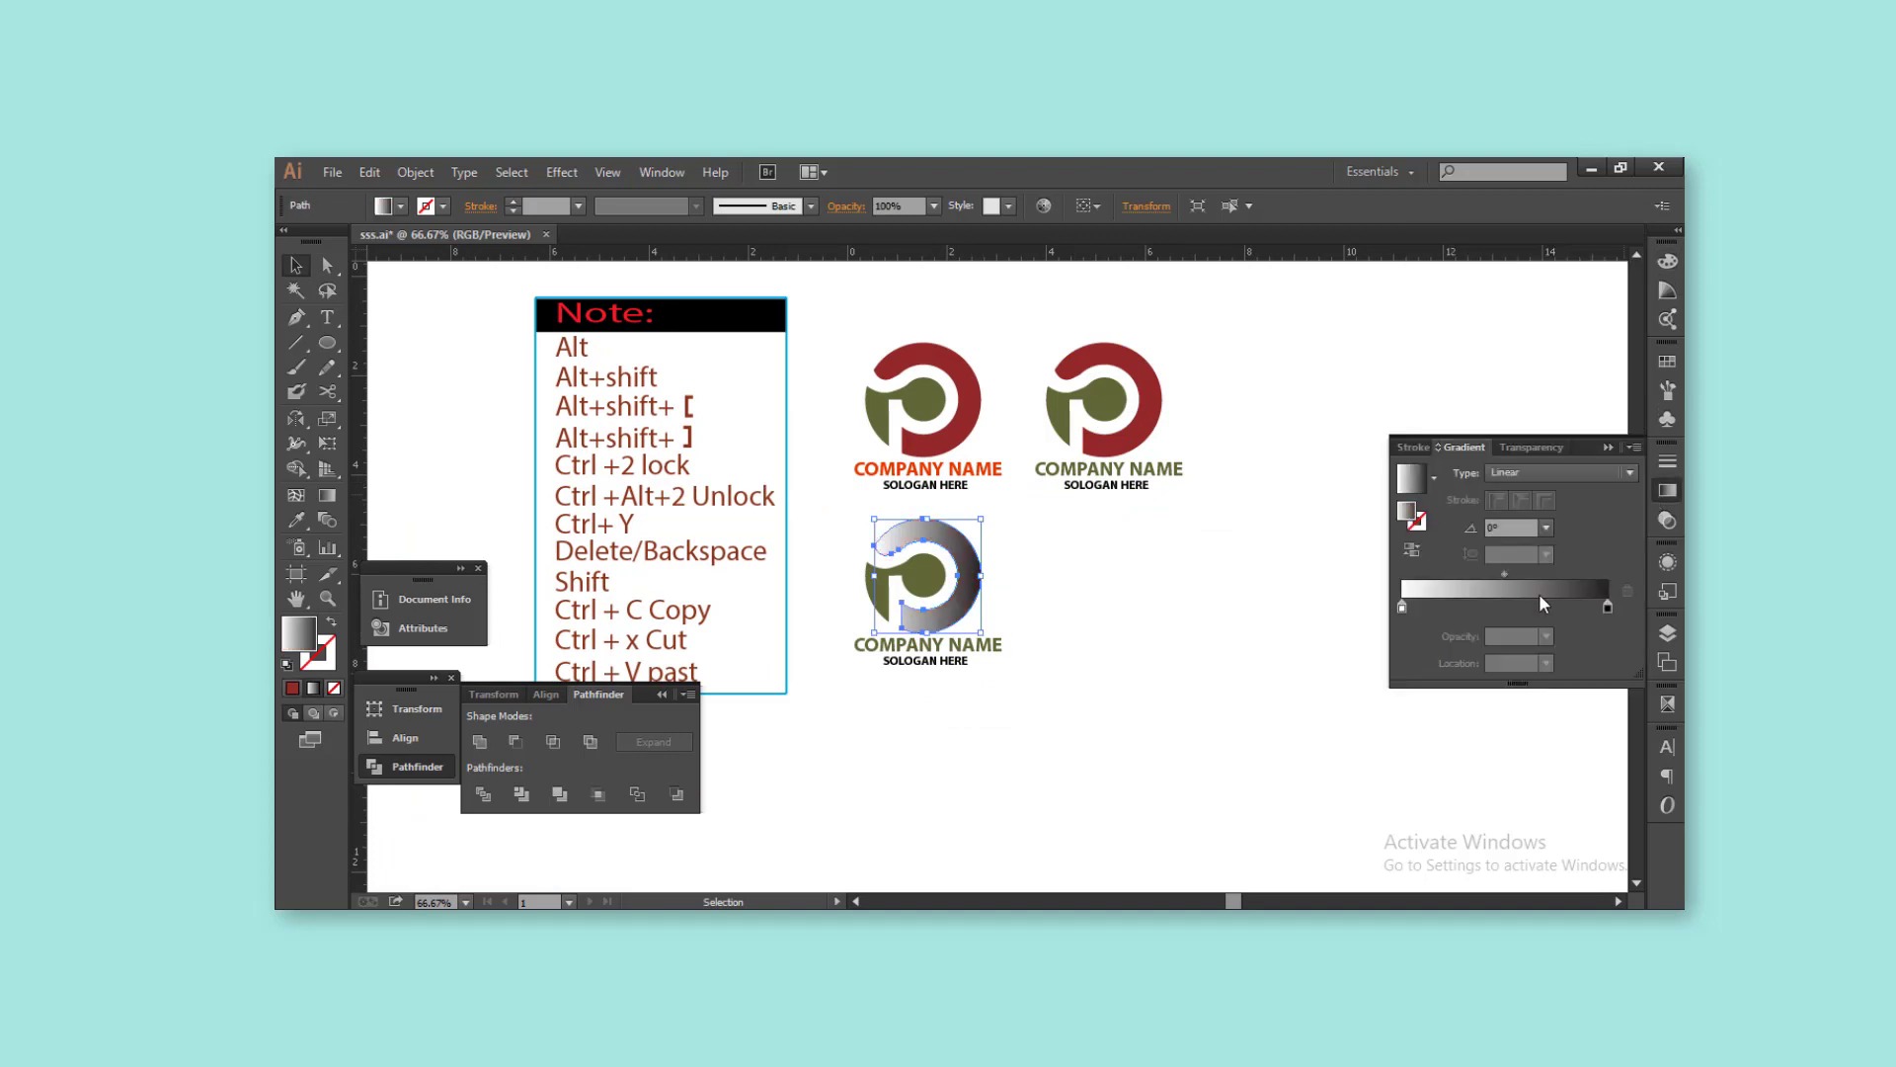
pyautogui.doubleClick(1608, 606)
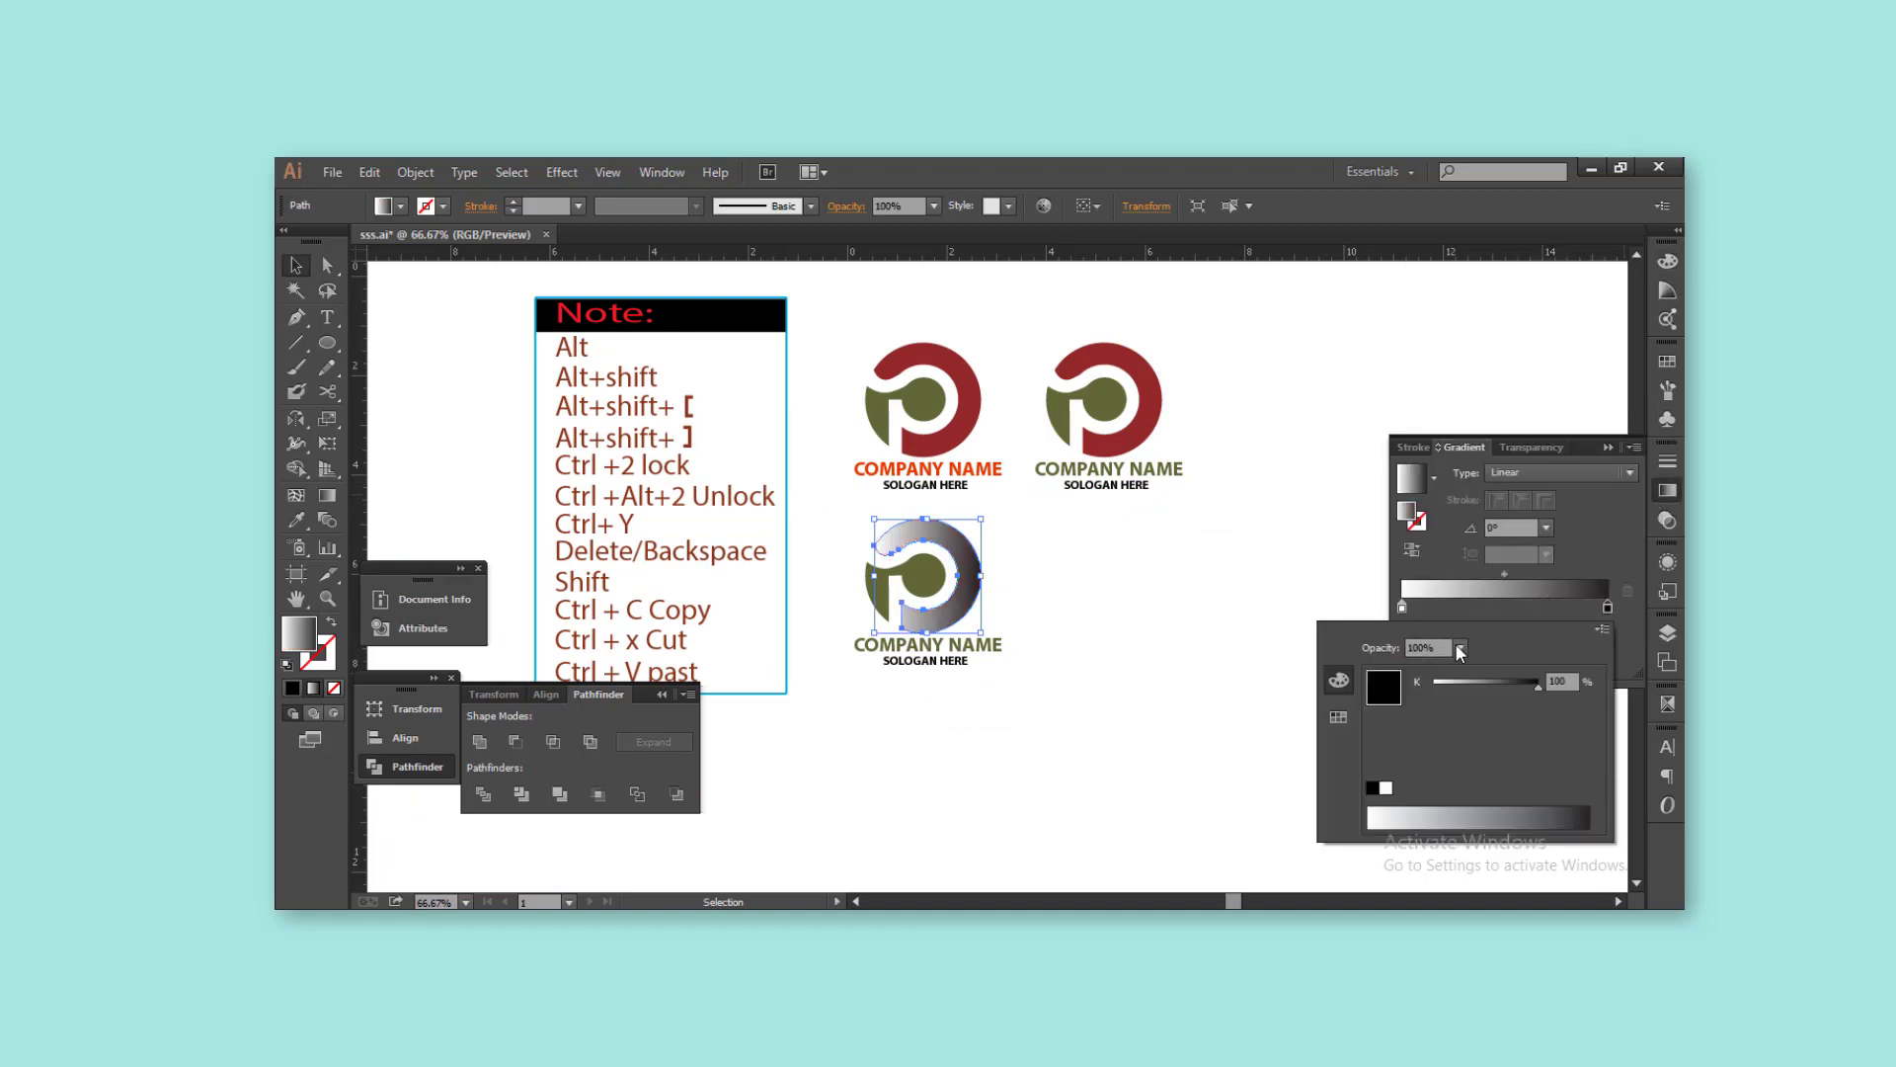
pyautogui.click(1600, 630)
pyautogui.click(1537, 654)
pyautogui.click(1532, 684)
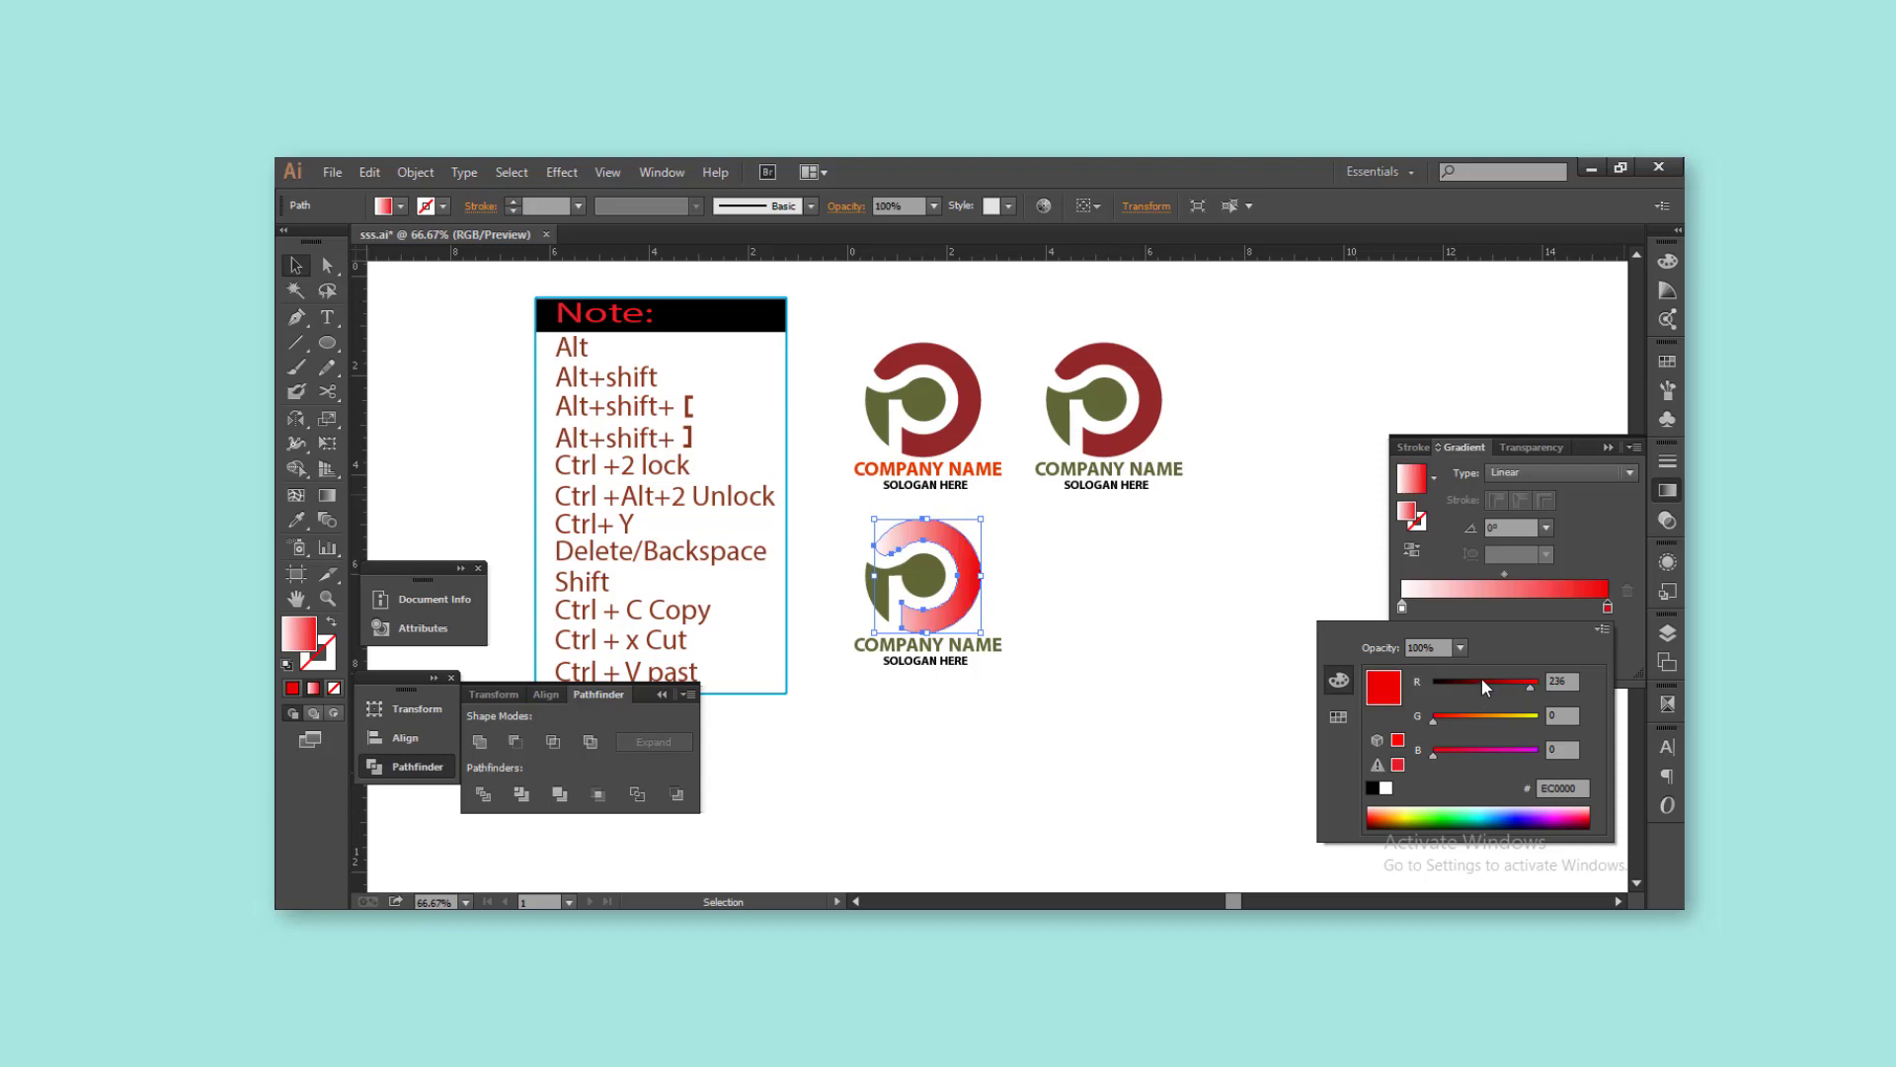
pyautogui.moveTo(1467, 724)
pyautogui.mouseDown()
pyautogui.moveTo(1573, 729)
pyautogui.moveTo(1407, 685)
pyautogui.mouseUp()
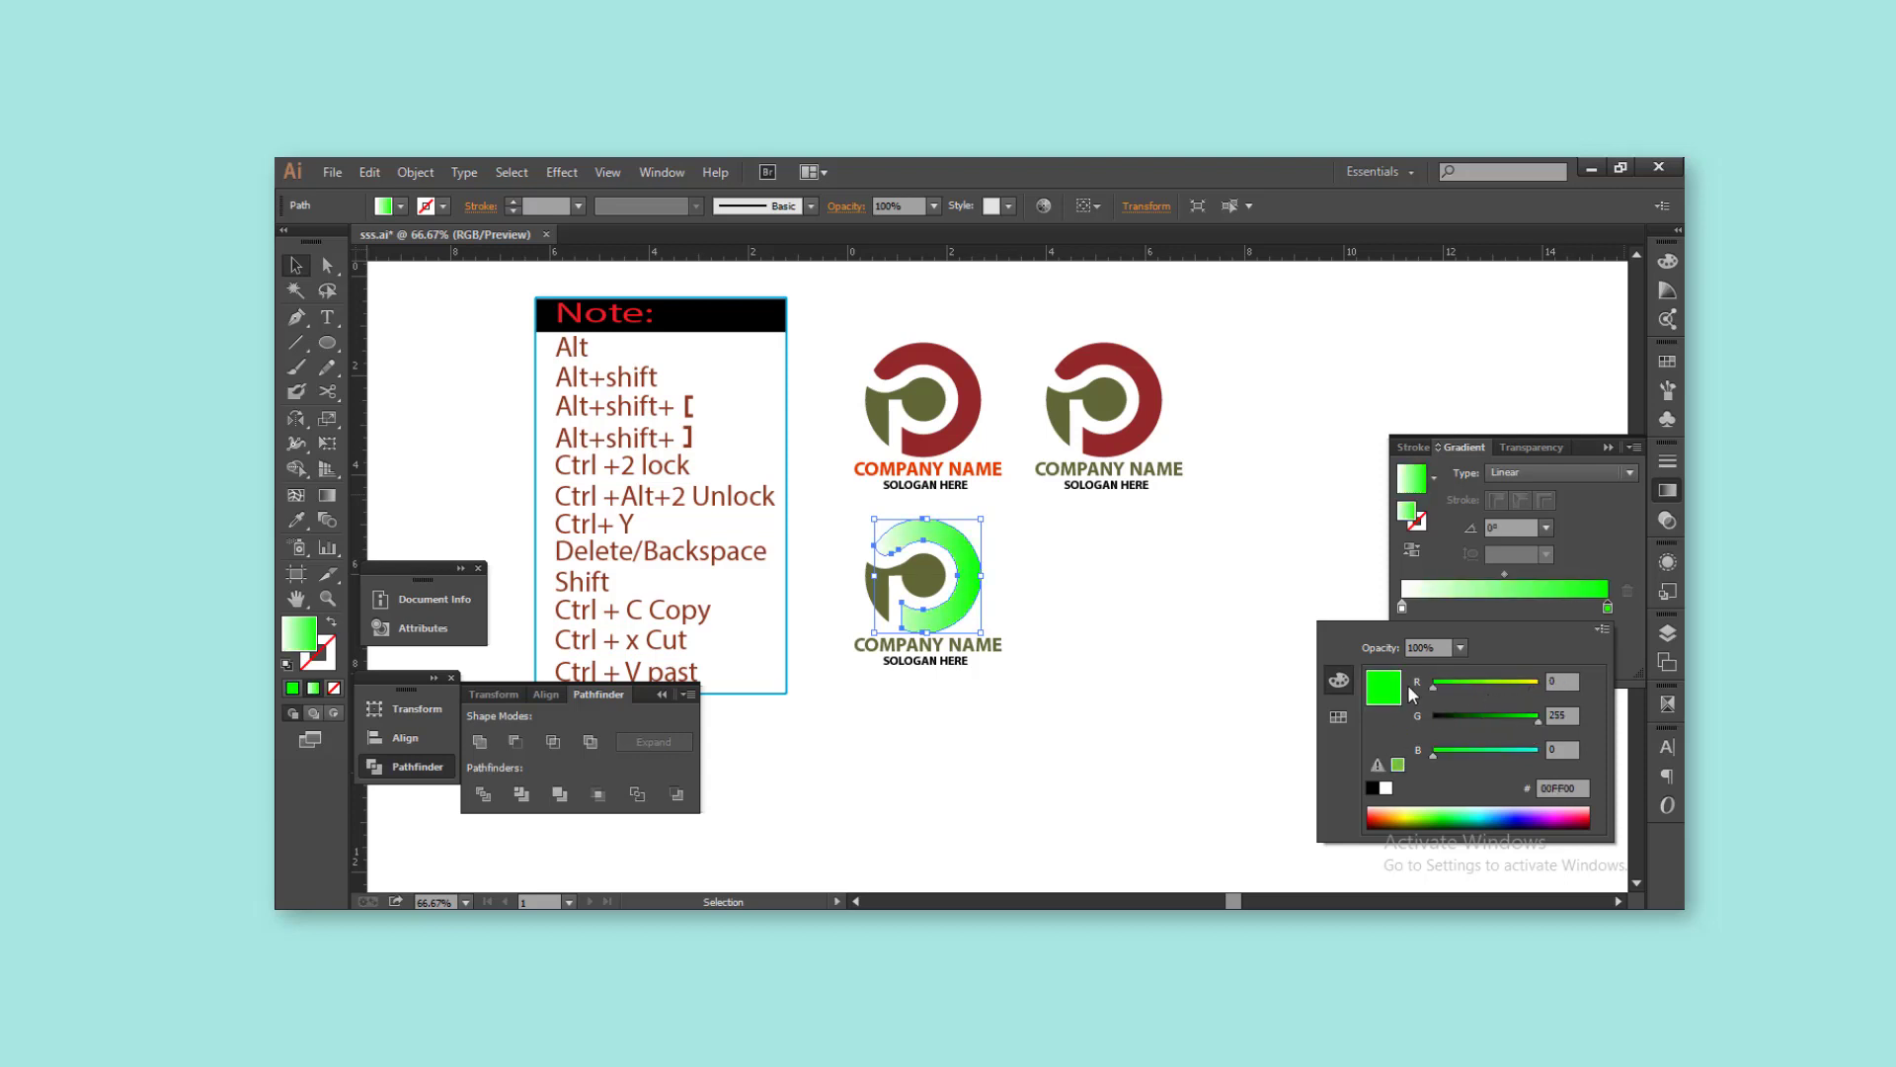
pyautogui.click(1128, 715)
# Apply a gradient to the P shape with its right stop shifted from cyan toward blue
pyautogui.click(919, 577)
pyautogui.click(1432, 590)
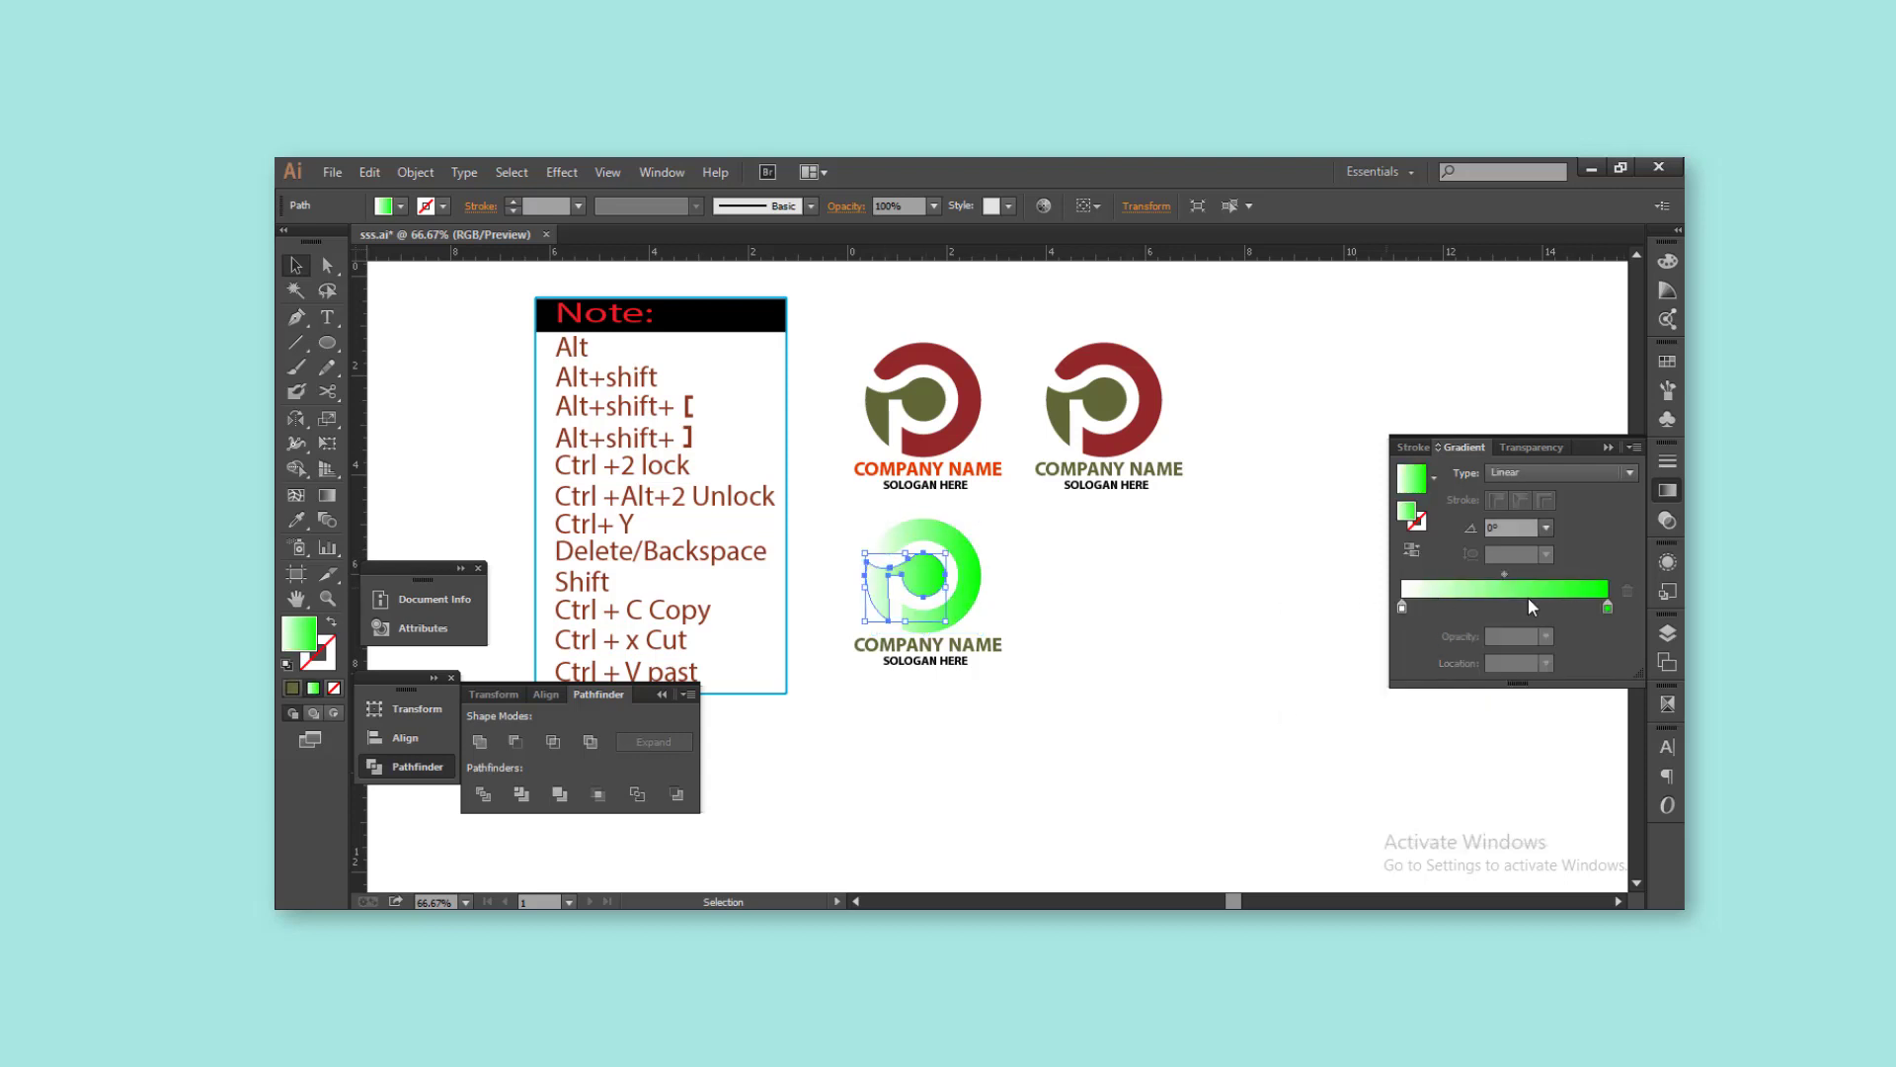
pyautogui.click(1604, 607)
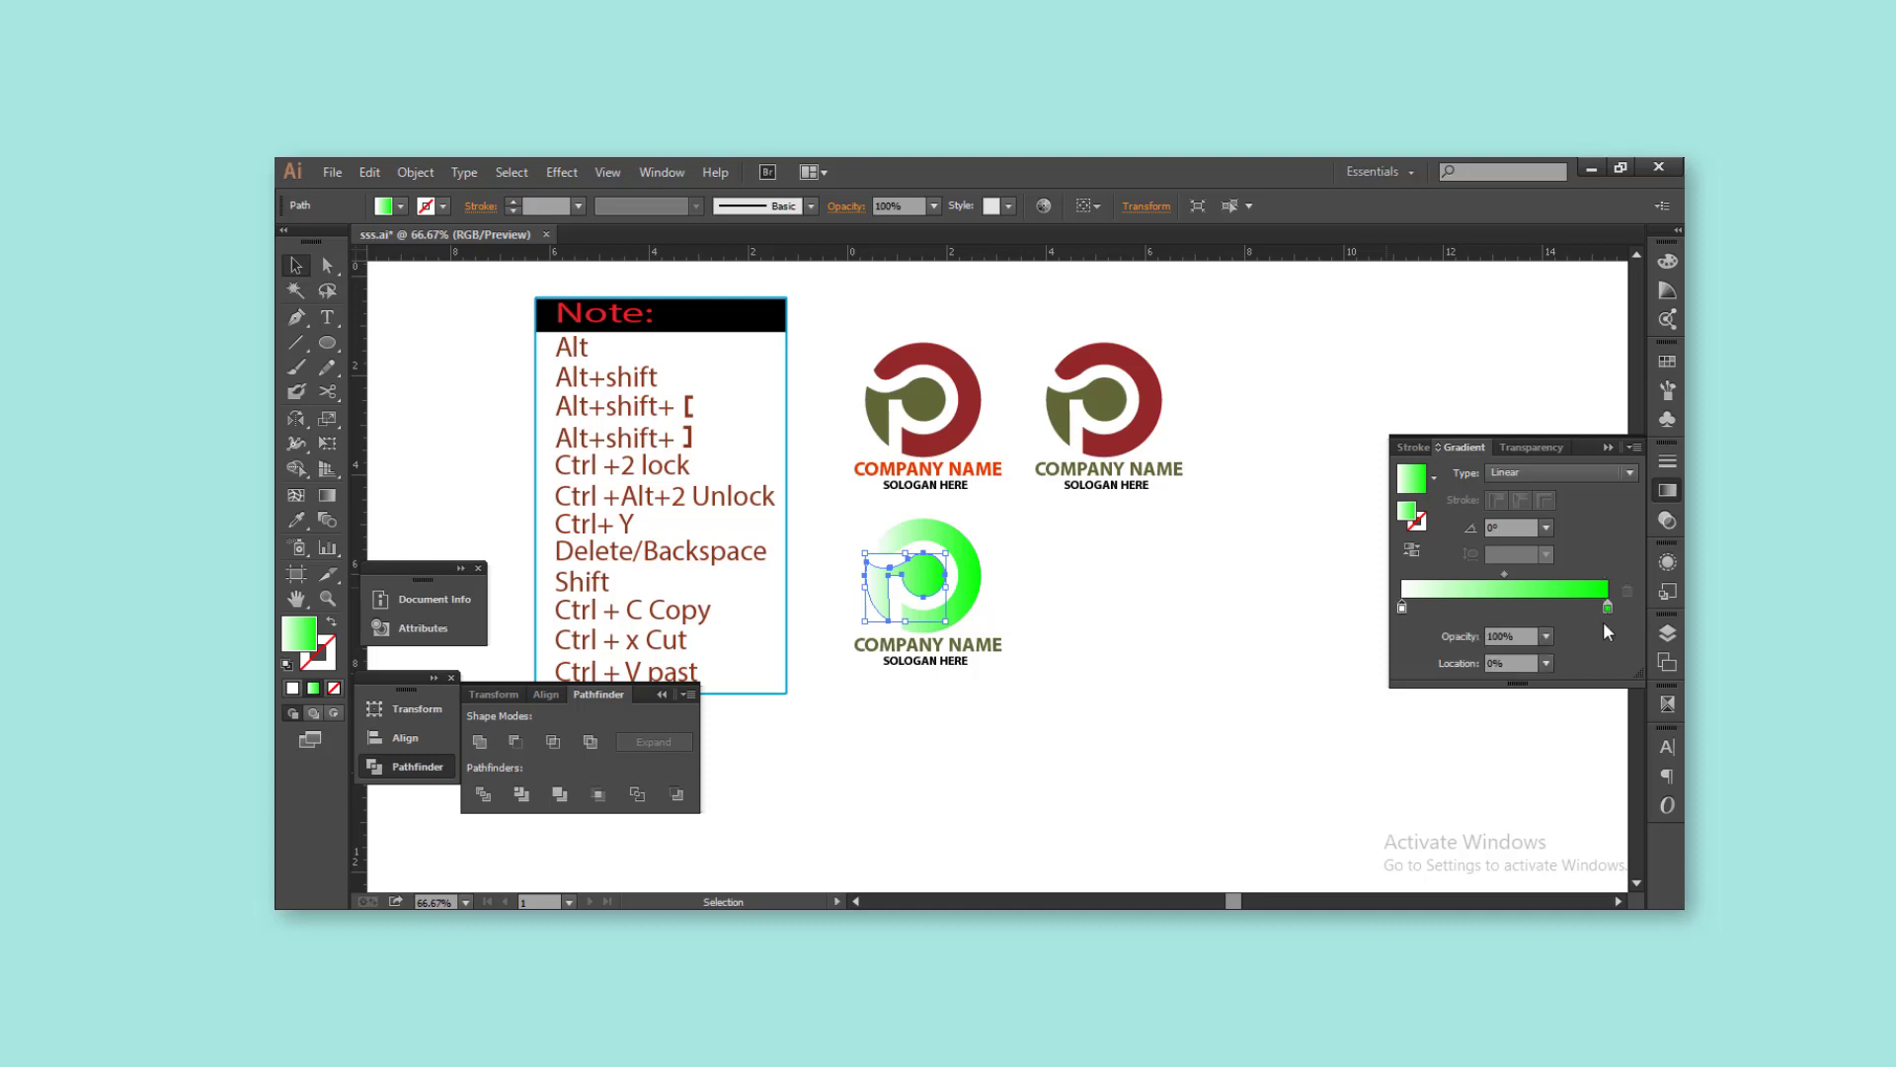
pyautogui.doubleClick(1608, 608)
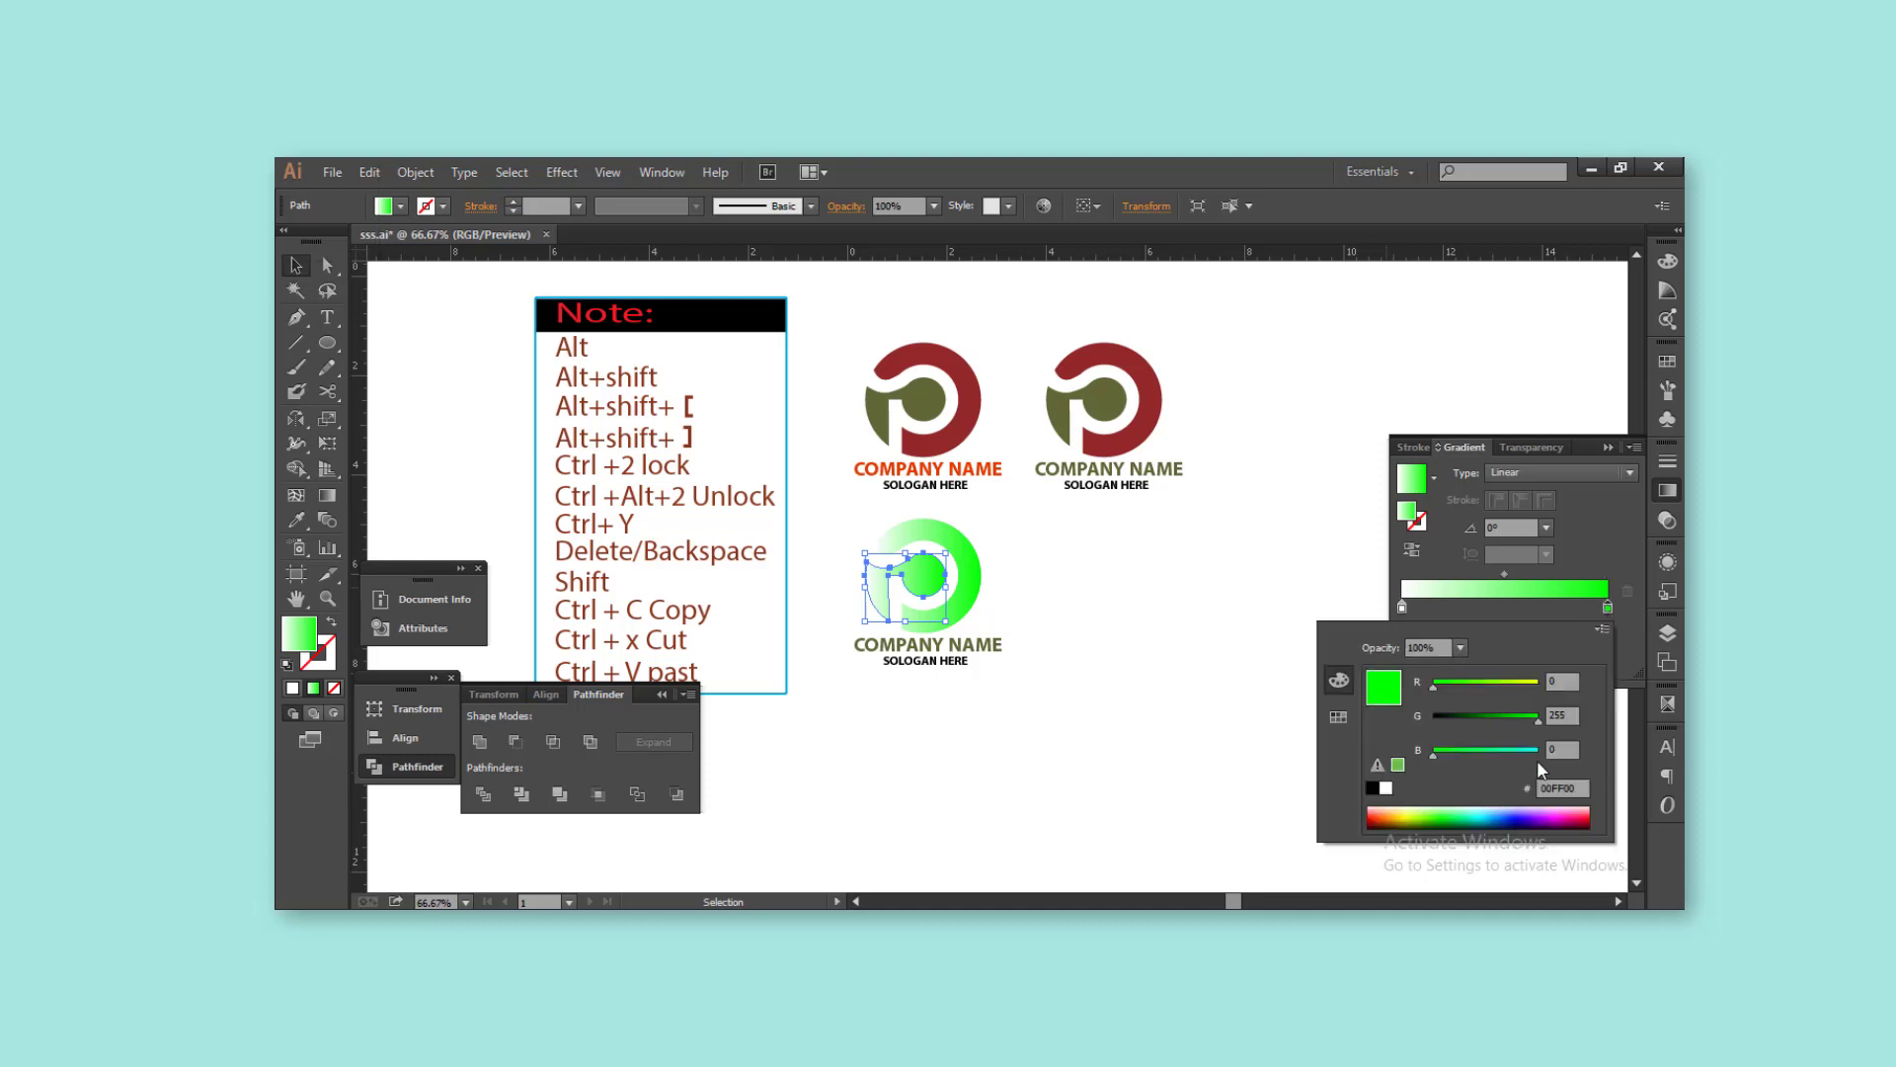
pyautogui.click(1537, 749)
pyautogui.moveTo(1537, 715); pyautogui.dragTo(1478, 714)
pyautogui.click(1189, 684)
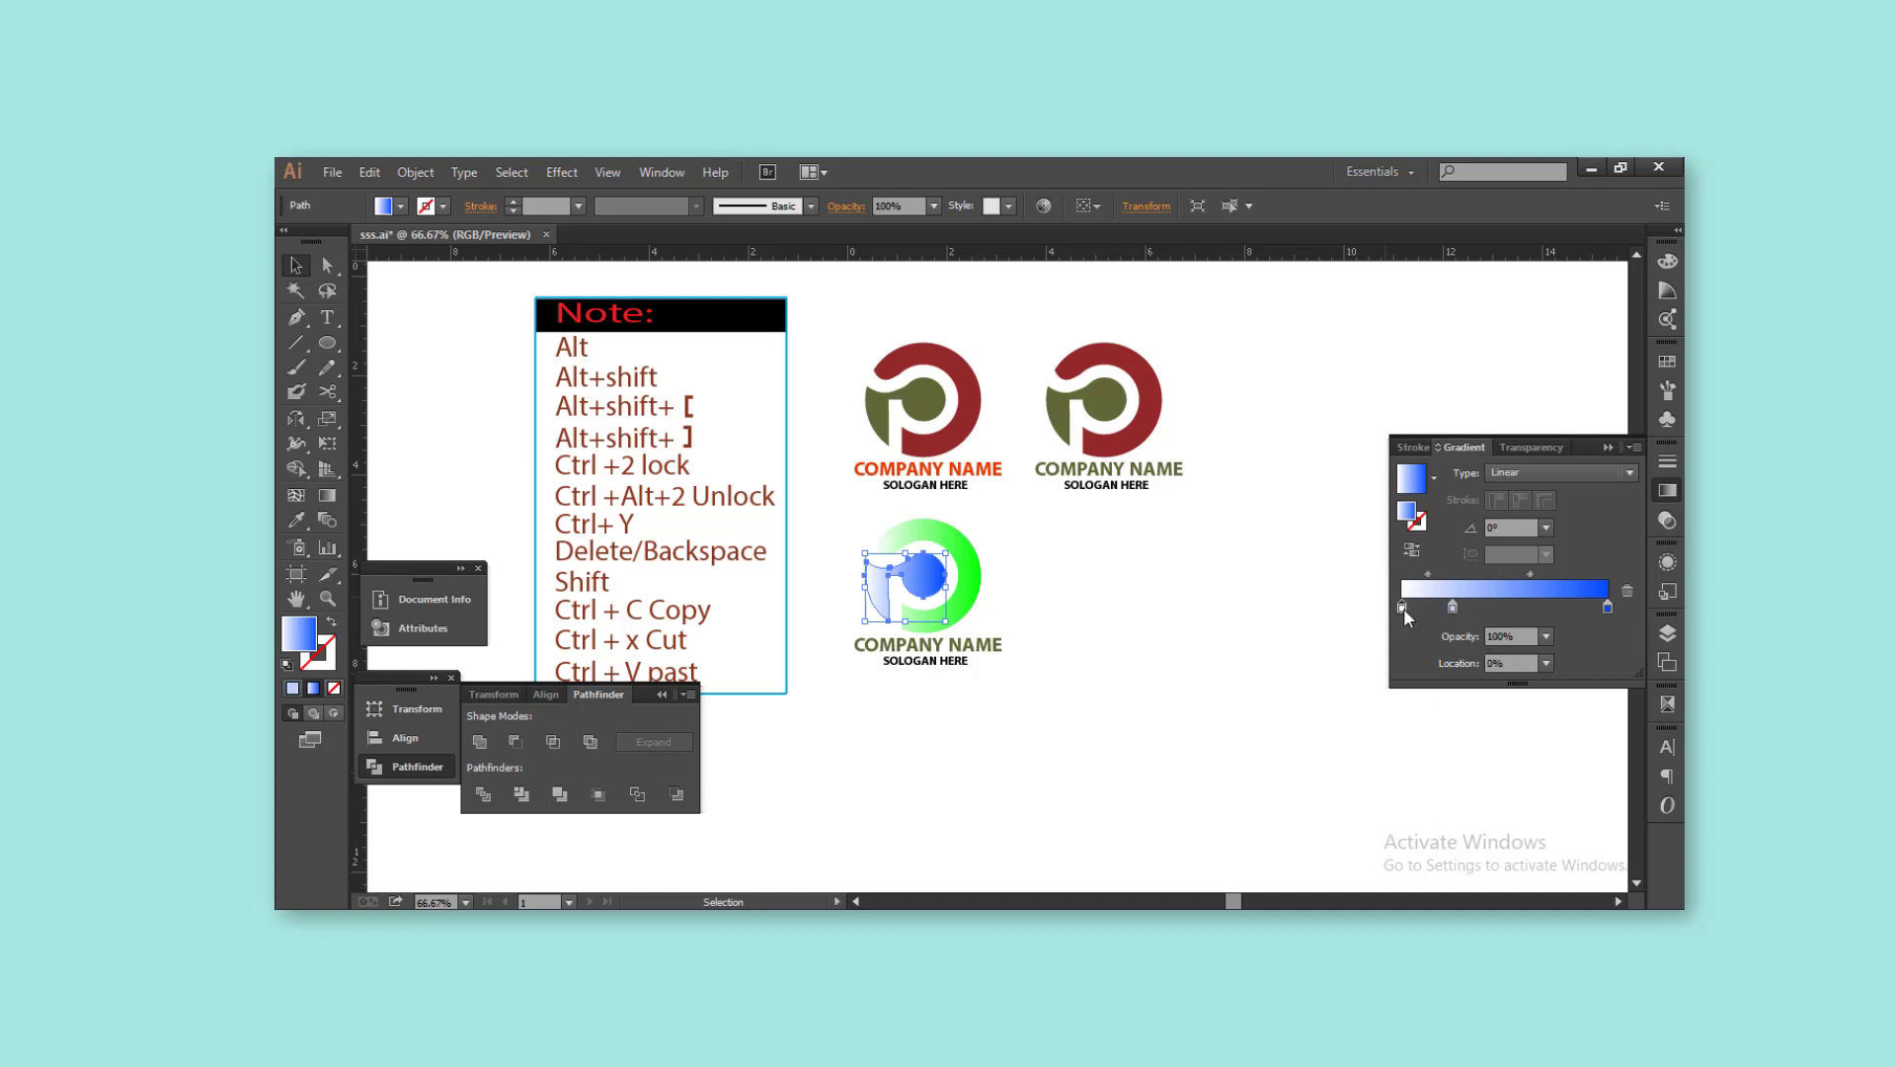
# Add a gradient stop, set the left stop to cyan 00FFFF, and move the midpoint to about 68%
pyautogui.doubleClick(1454, 607)
pyautogui.click(1448, 619)
pyautogui.doubleClick(1403, 609)
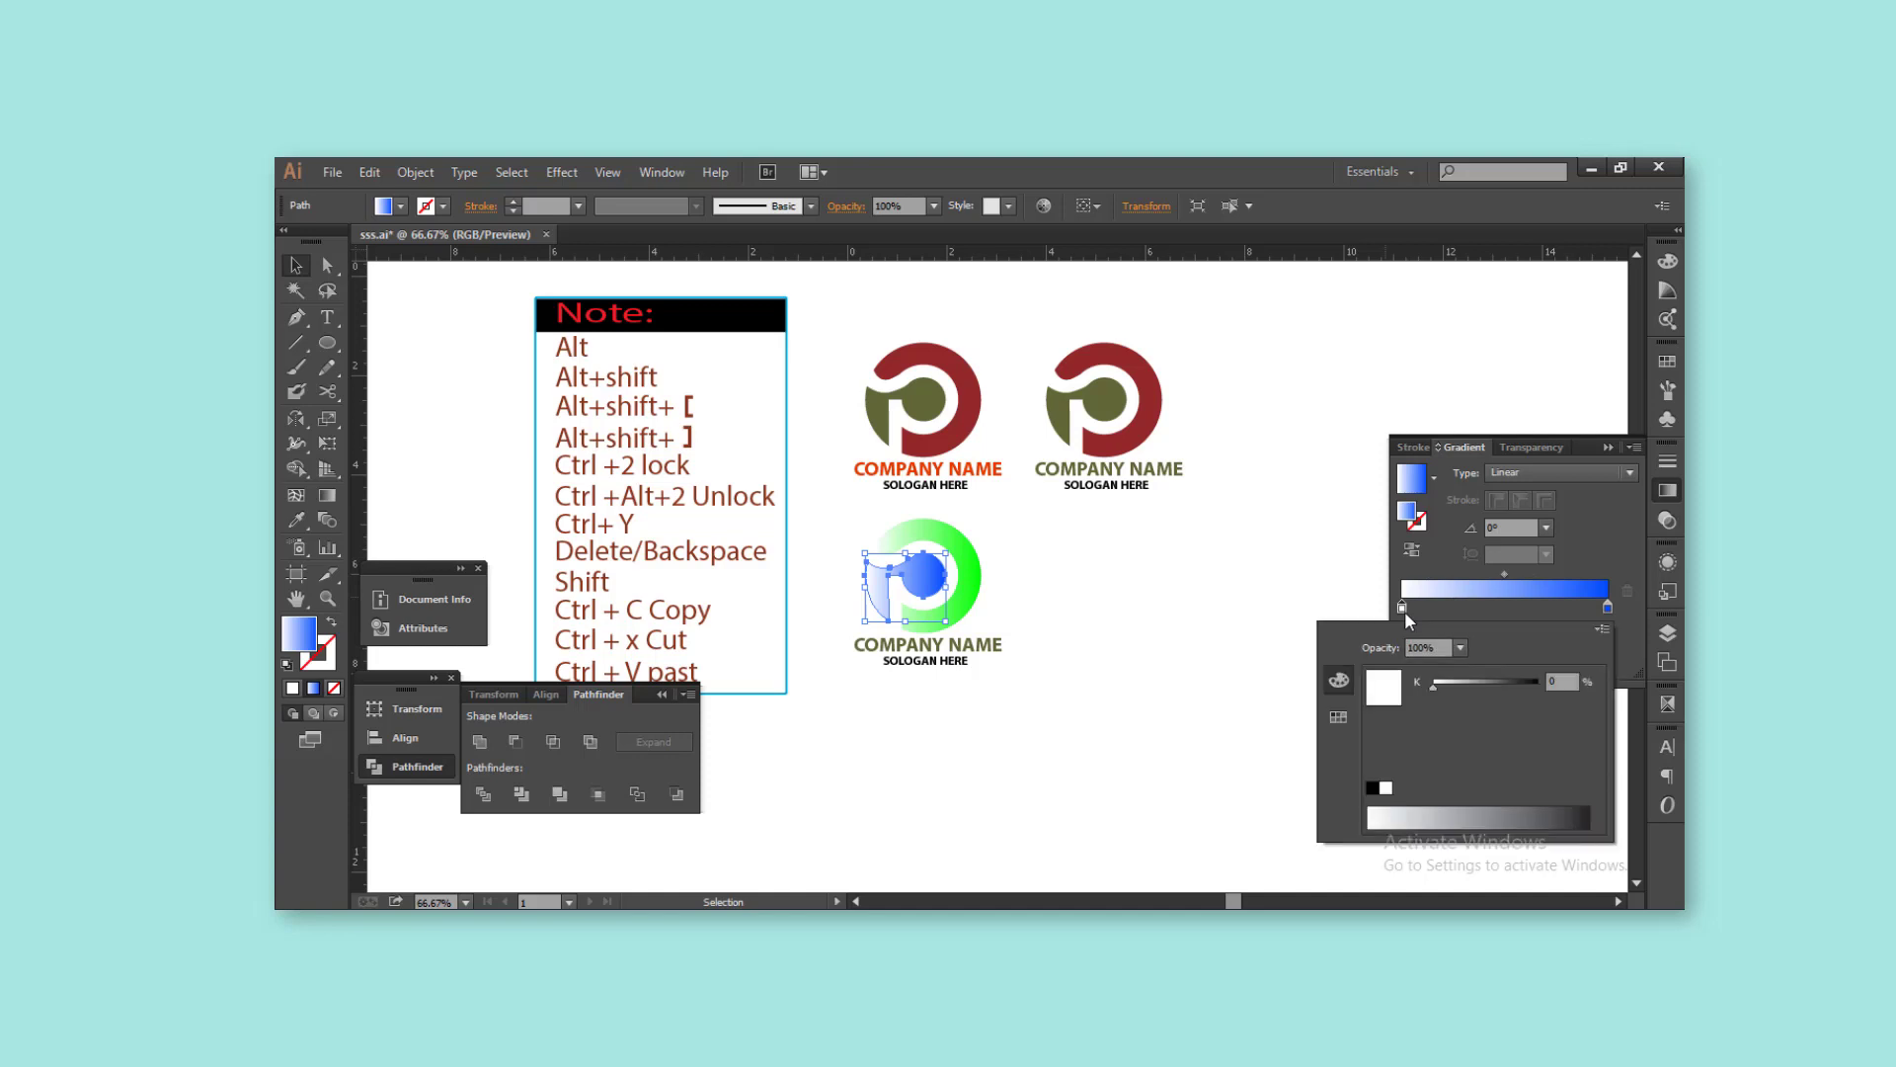
pyautogui.click(1603, 637)
pyautogui.click(1541, 666)
pyautogui.moveTo(1538, 681); pyautogui.dragTo(1406, 697)
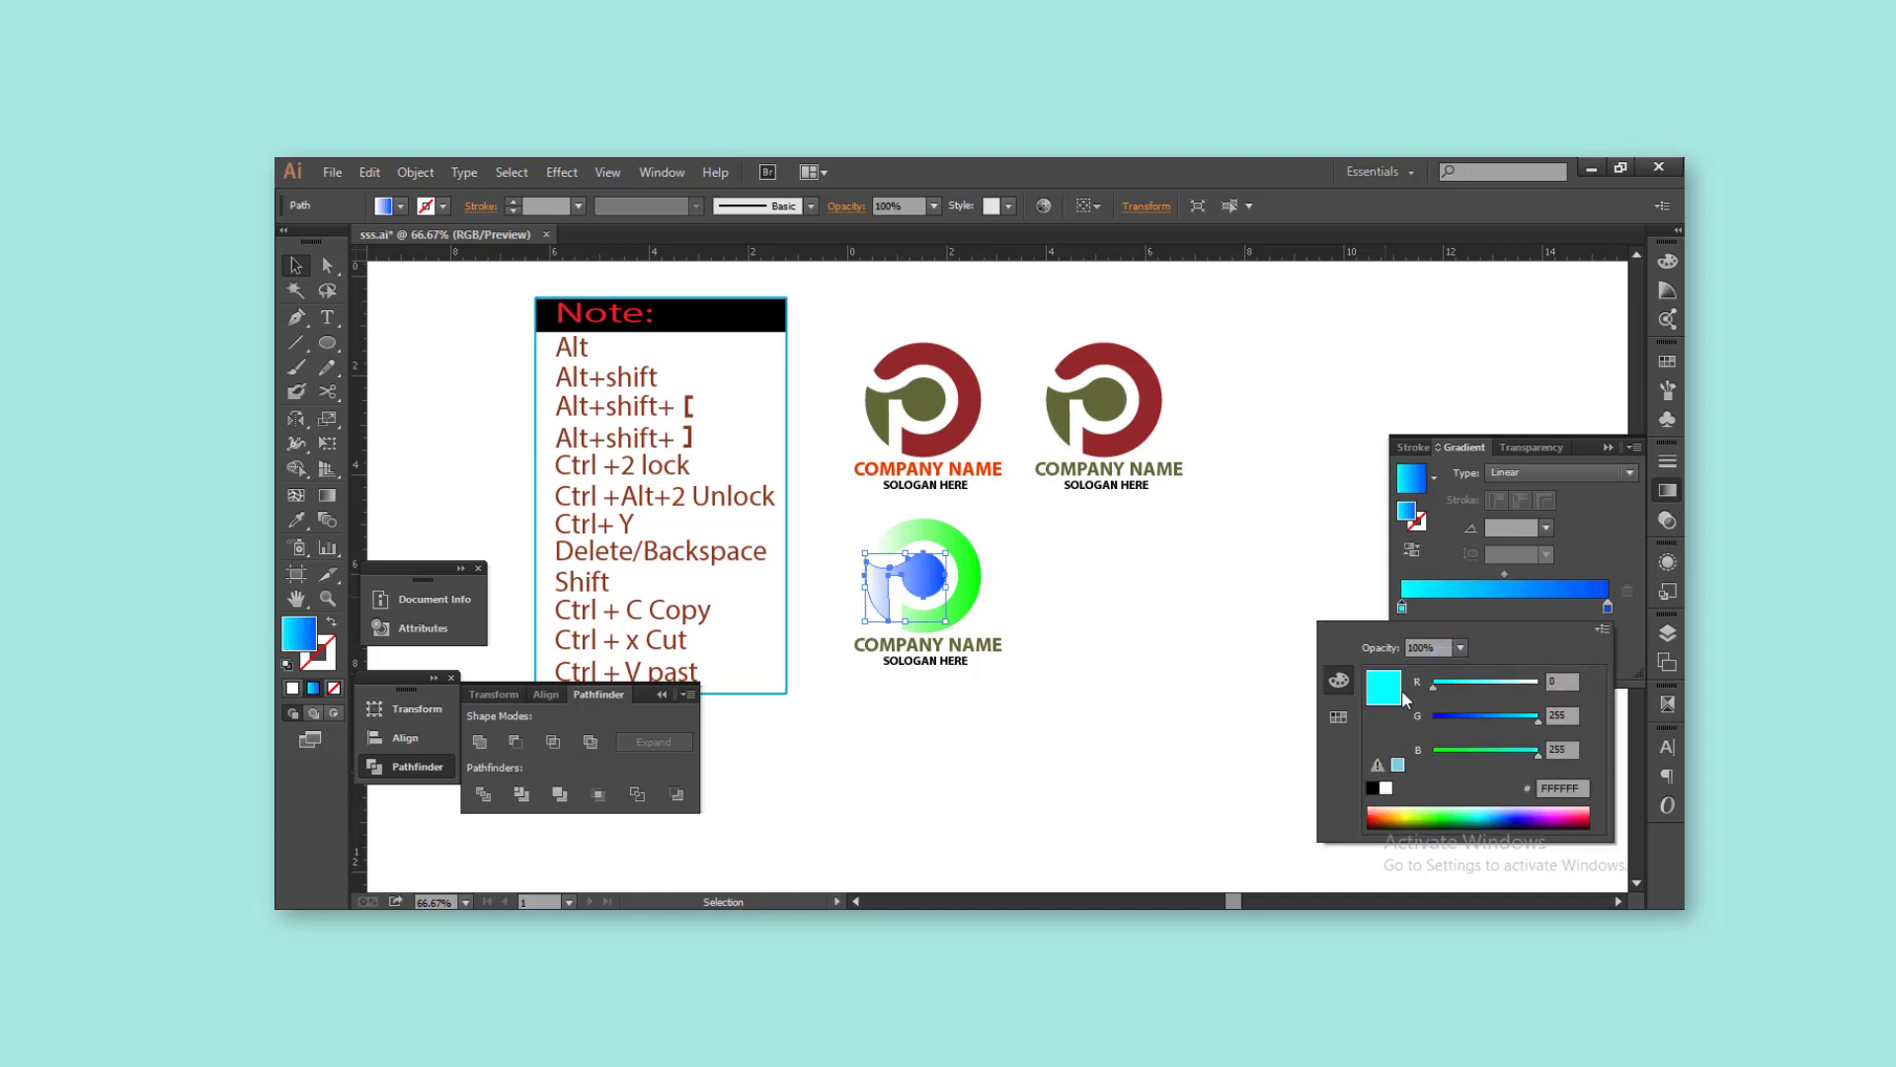
pyautogui.moveTo(1492, 751); pyautogui.dragTo(1539, 737)
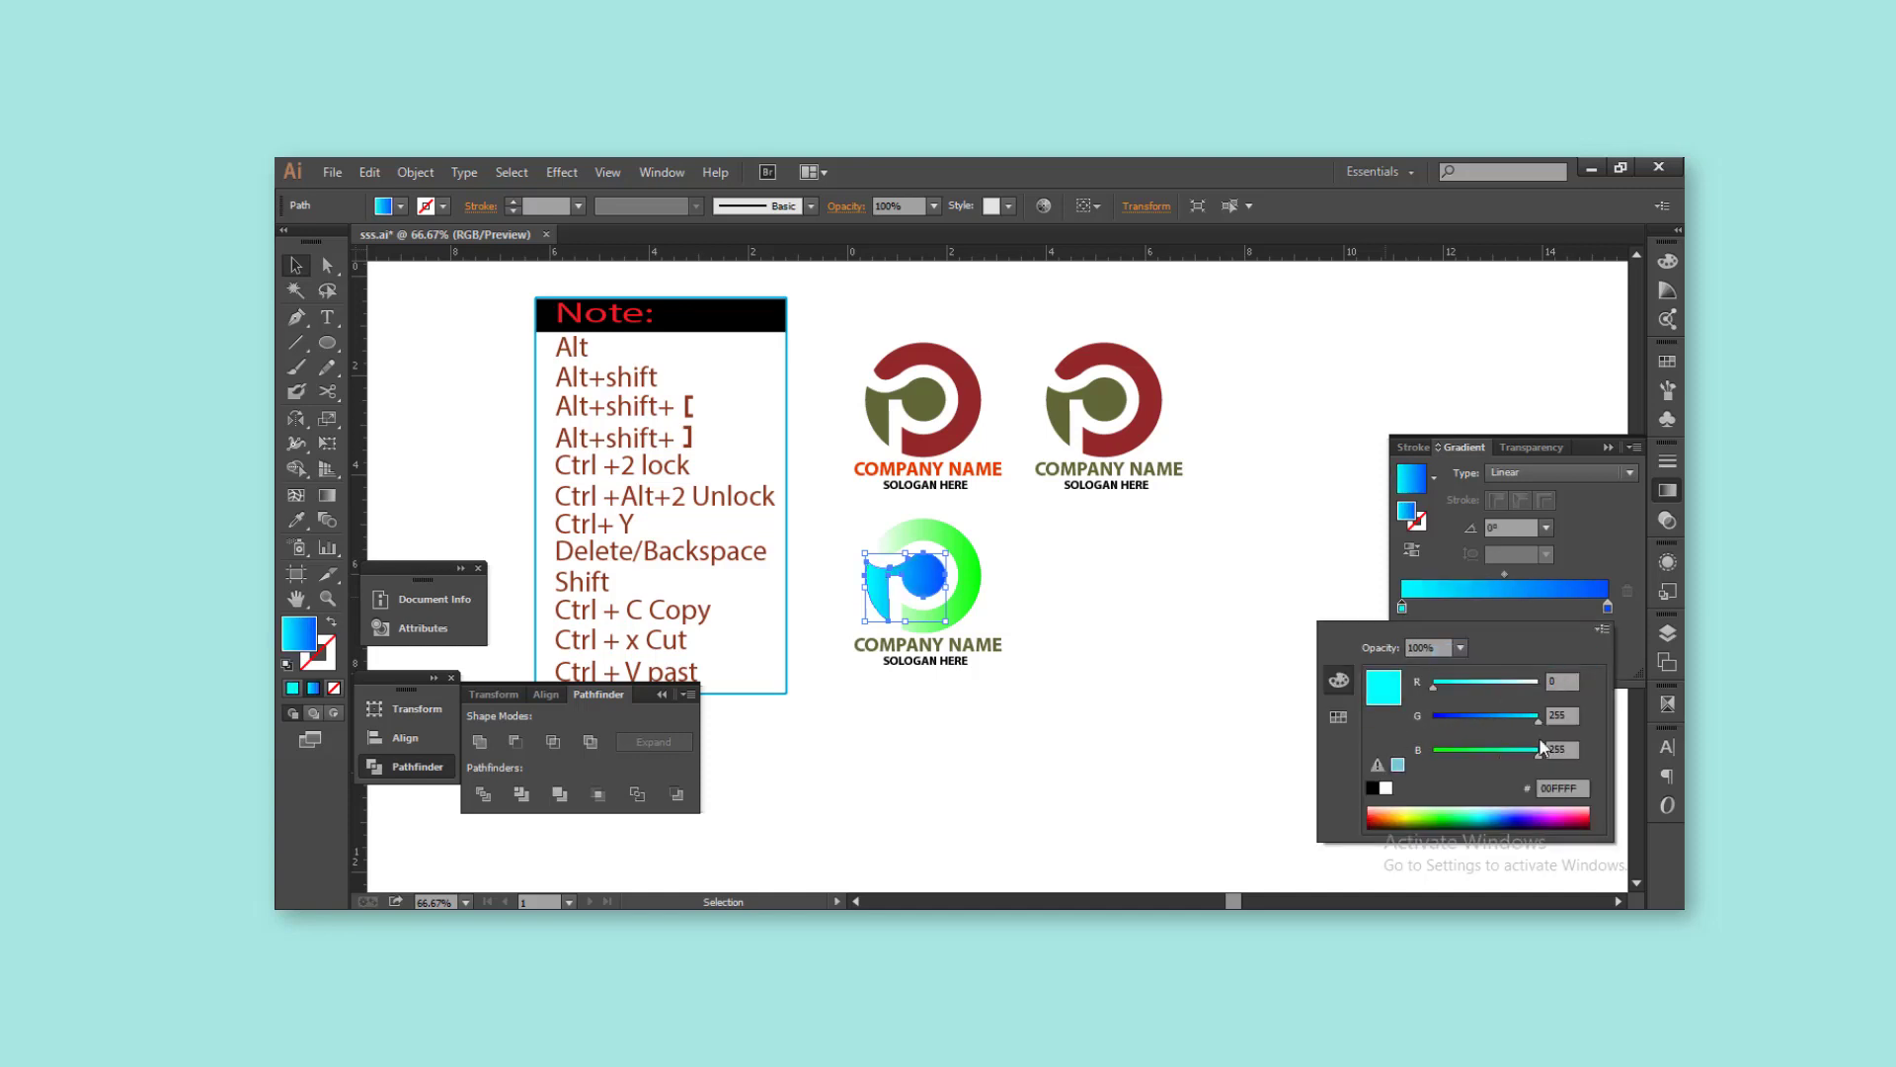
pyautogui.moveTo(1505, 574); pyautogui.dragTo(1541, 574)
pyautogui.click(1184, 741)
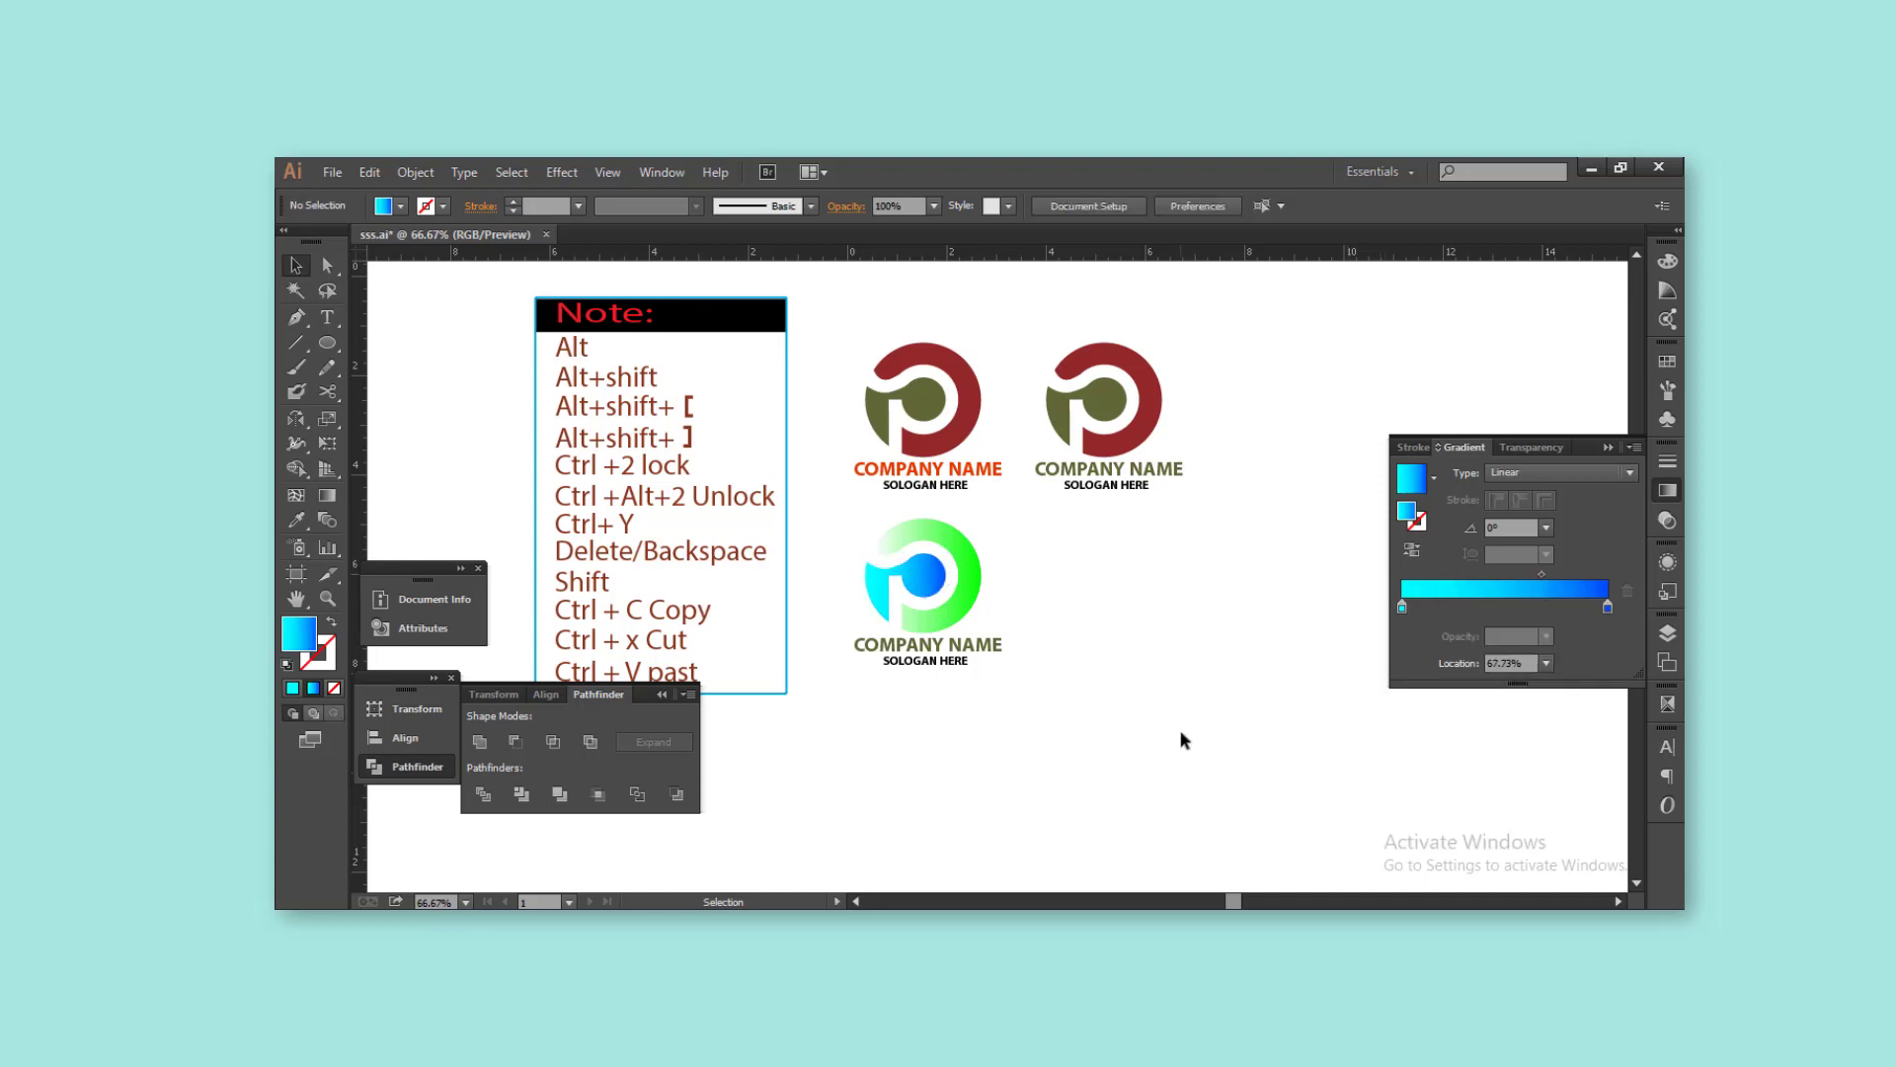
pyautogui.moveTo(1174, 741); pyautogui.dragTo(1055, 728)
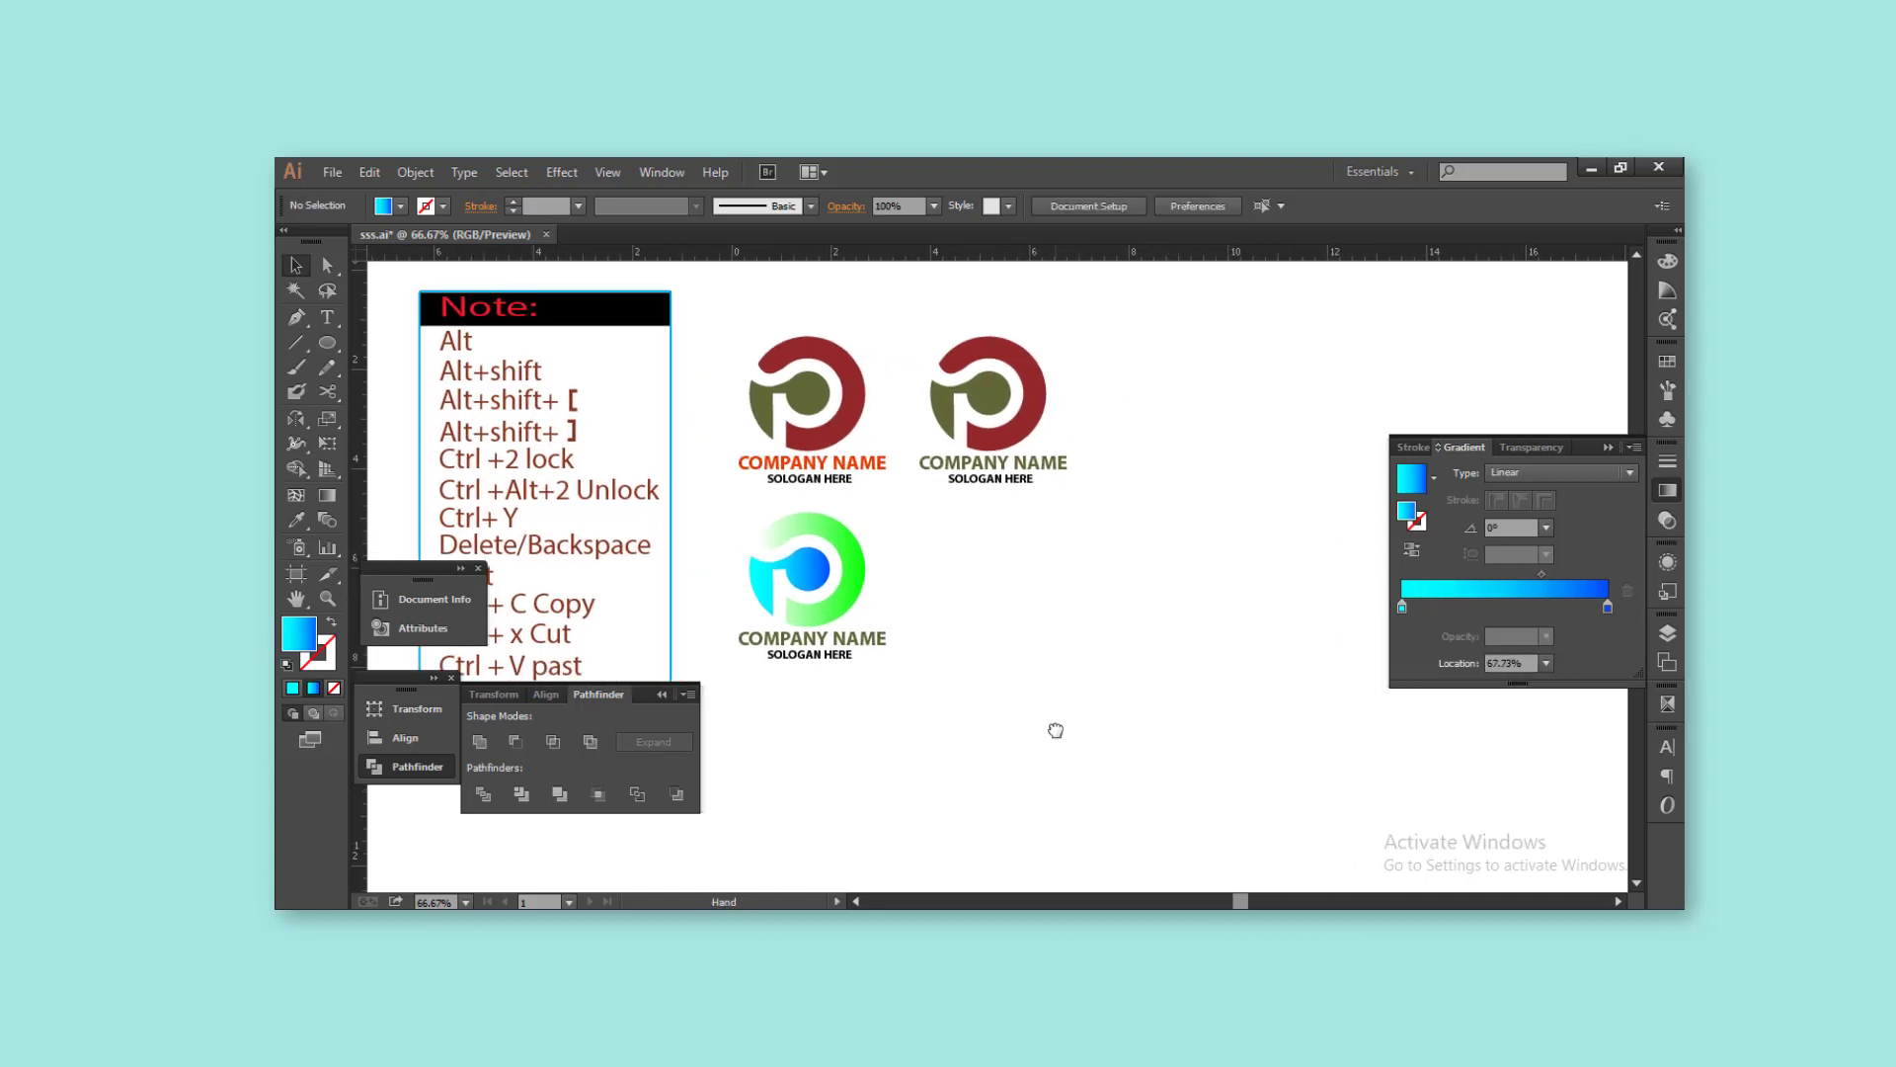
# Copy the gradient logo to the right and draw a new circle over the copy
pyautogui.moveTo(932, 685)
pyautogui.mouseDown()
pyautogui.moveTo(766, 568)
pyautogui.moveTo(1021, 593)
pyautogui.moveTo(1017, 686)
pyautogui.mouseUp()
pyautogui.click(1185, 771)
pyautogui.click(326, 343)
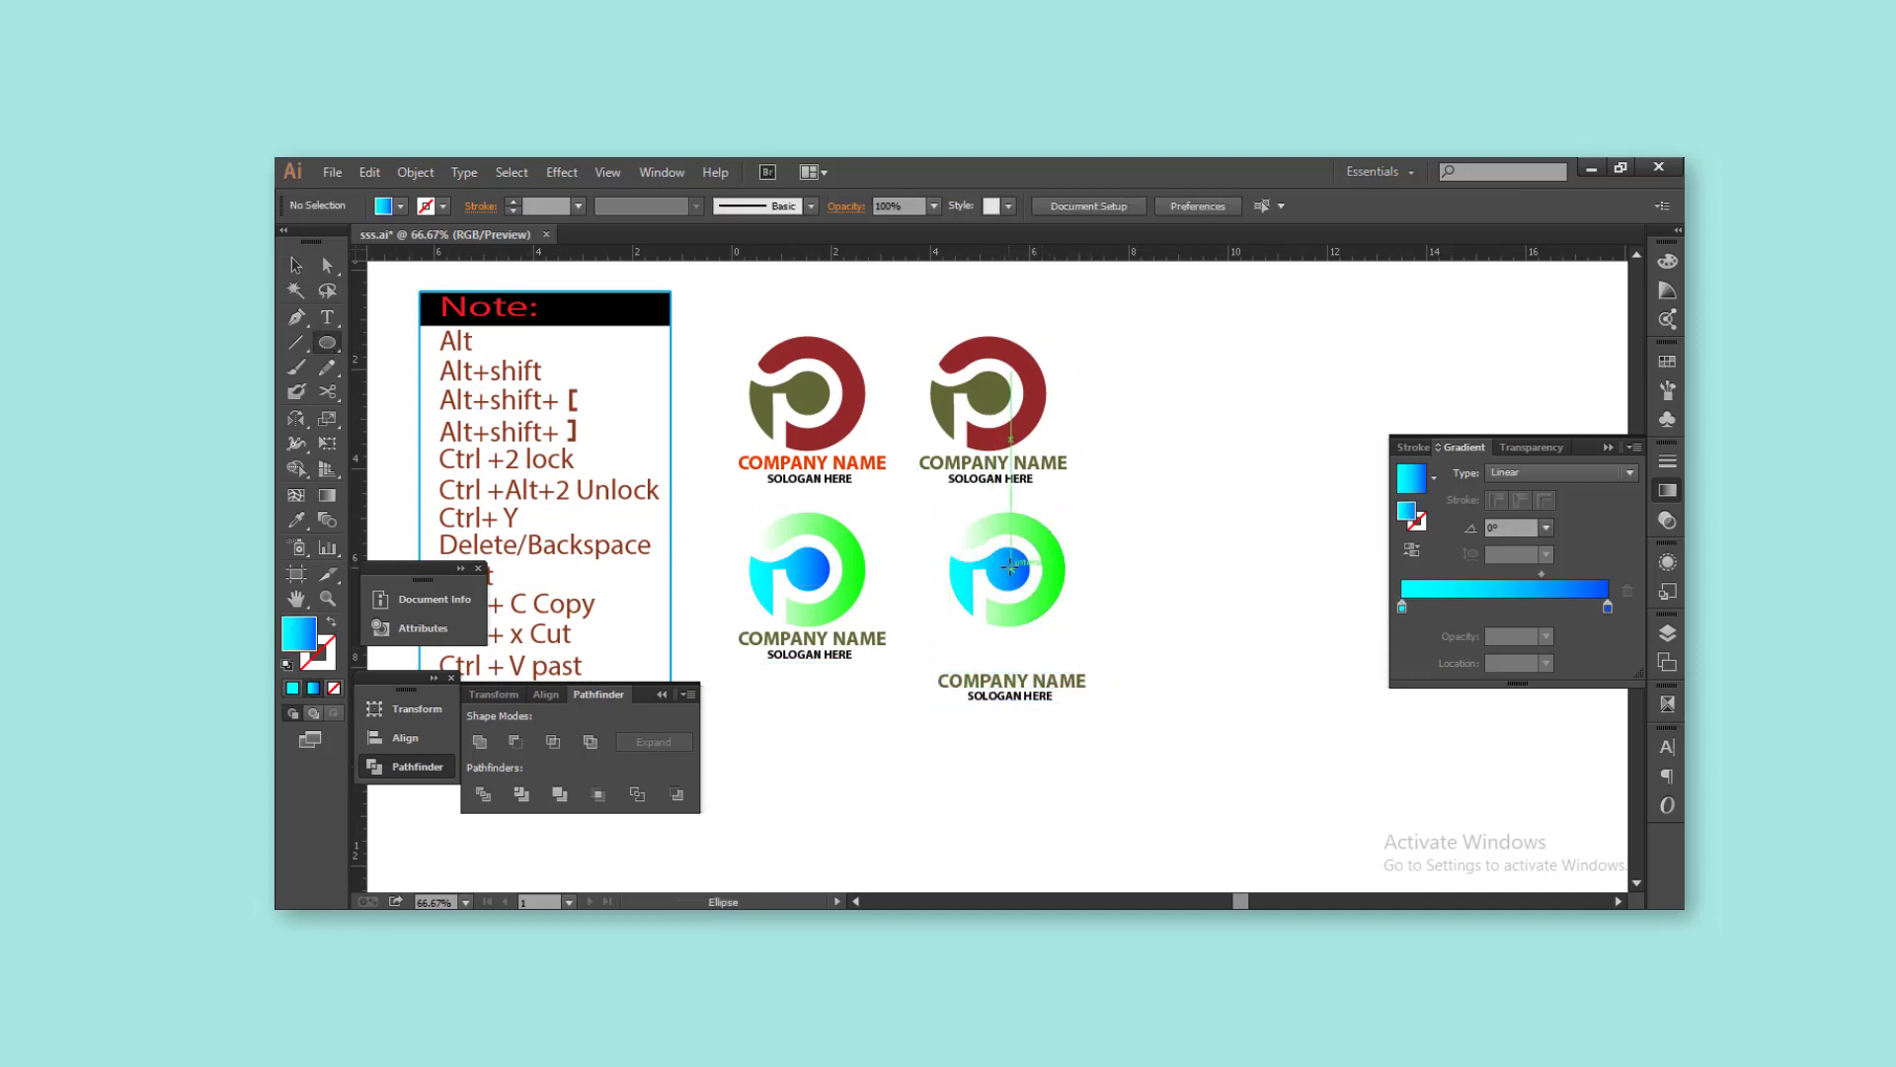
pyautogui.moveTo(1009, 569)
pyautogui.mouseDown()
pyautogui.moveTo(1077, 632)
pyautogui.moveTo(1052, 580)
pyautogui.mouseUp()
pyautogui.press('v')
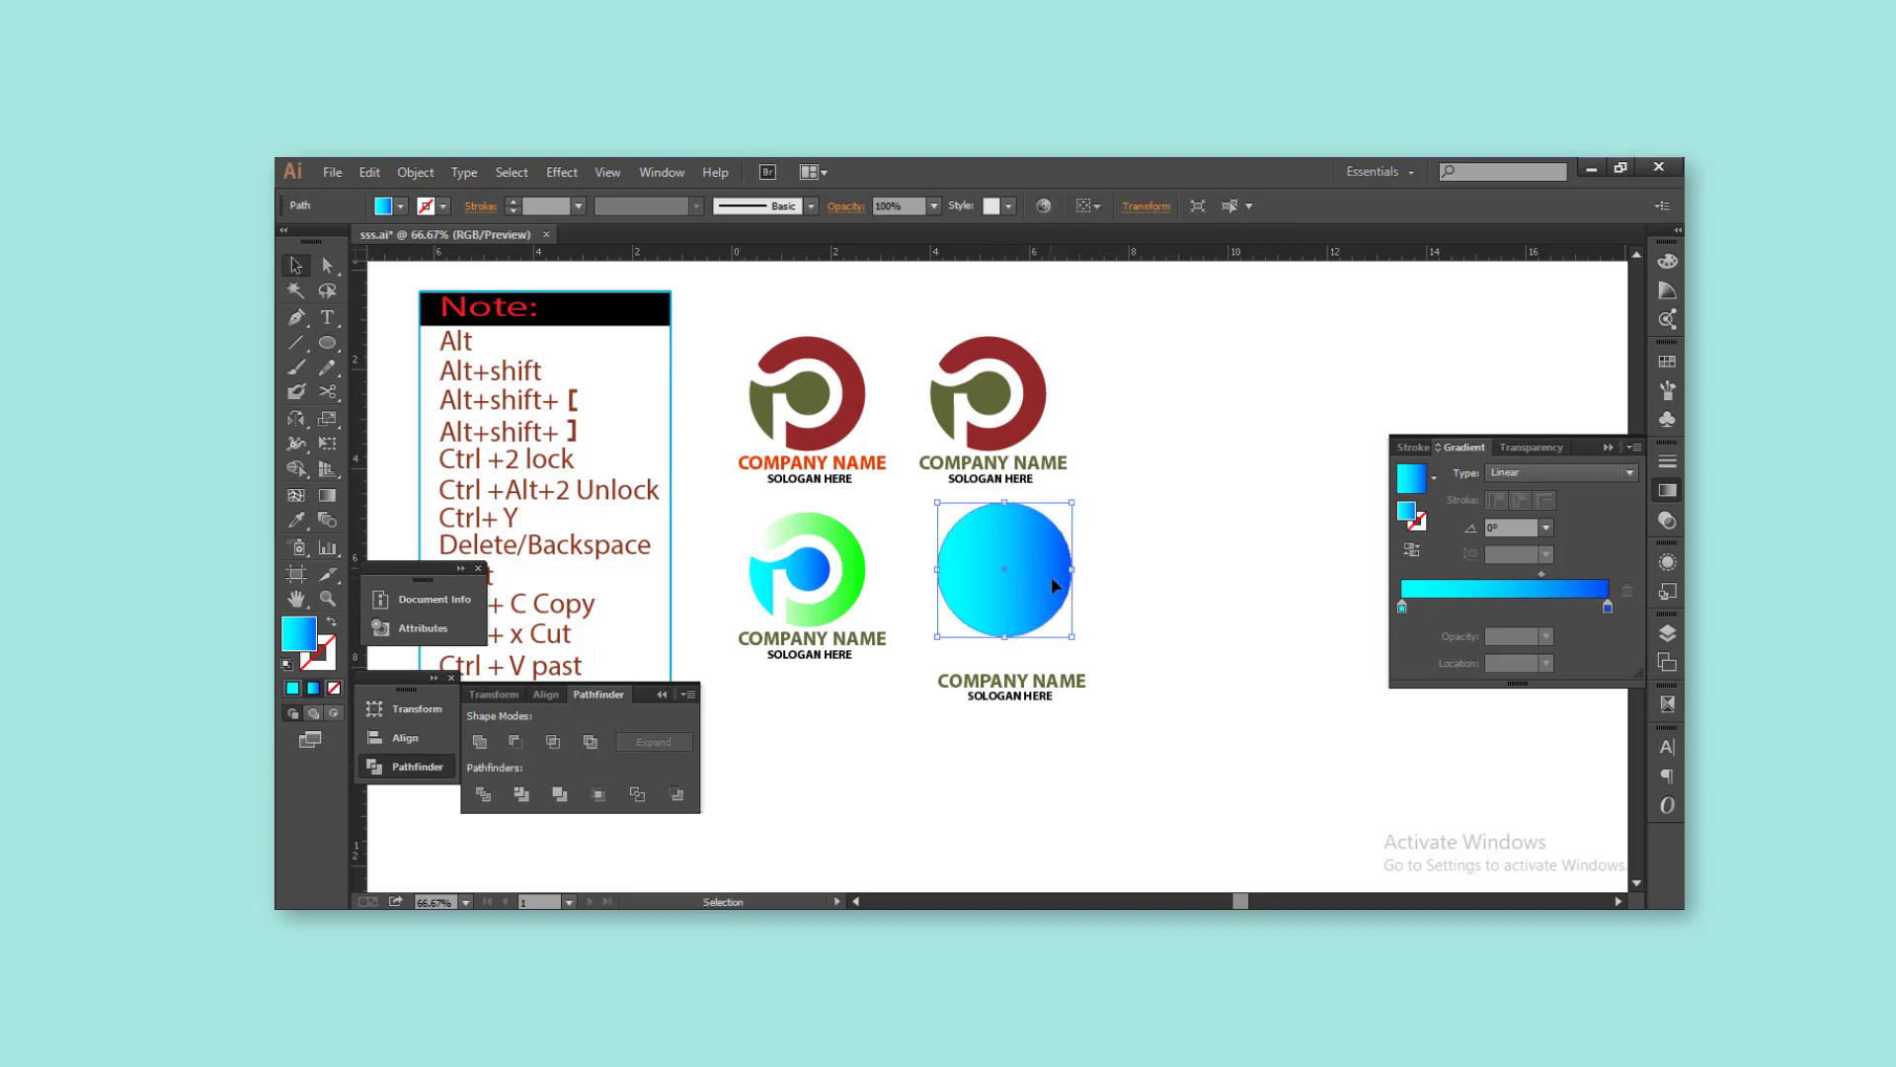
pyautogui.press('ctrl')
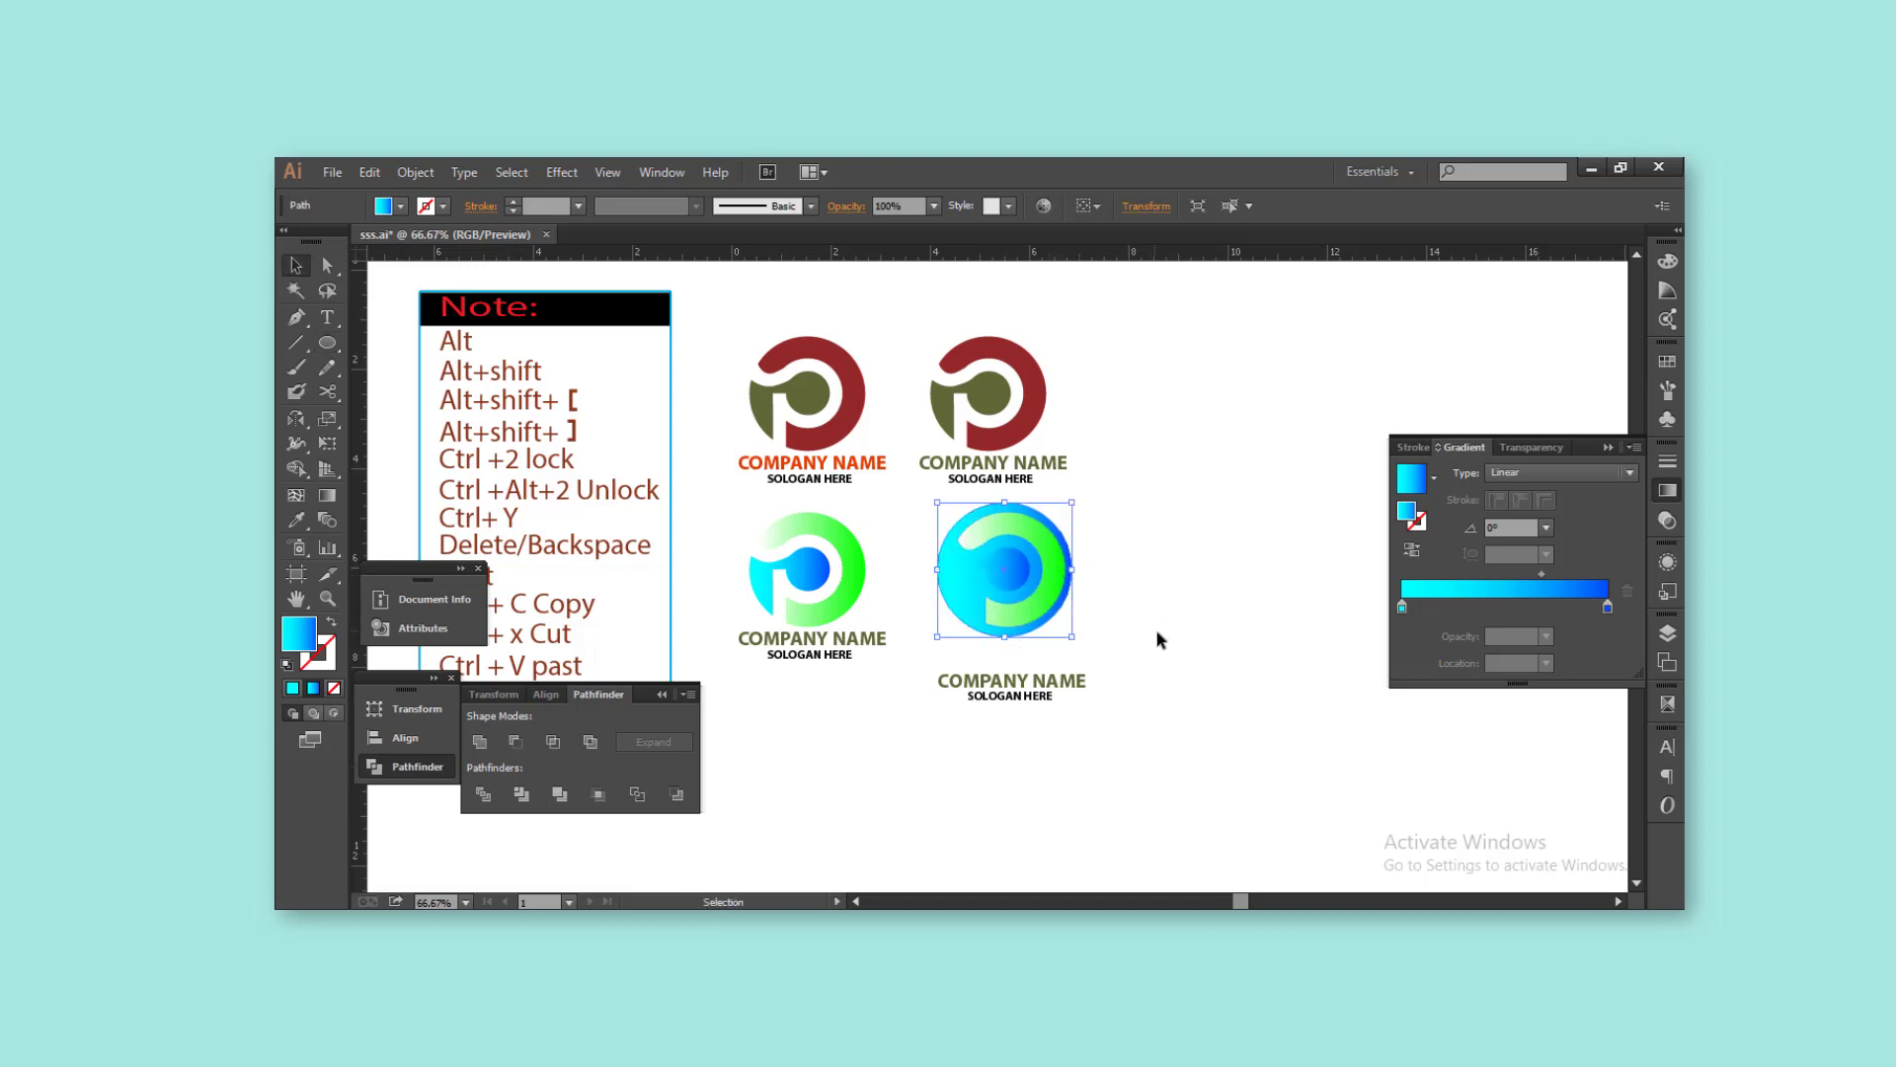
pyautogui.moveTo(1061, 621); pyautogui.dragTo(1070, 620)
pyautogui.hotkey('ctrl', 'z')
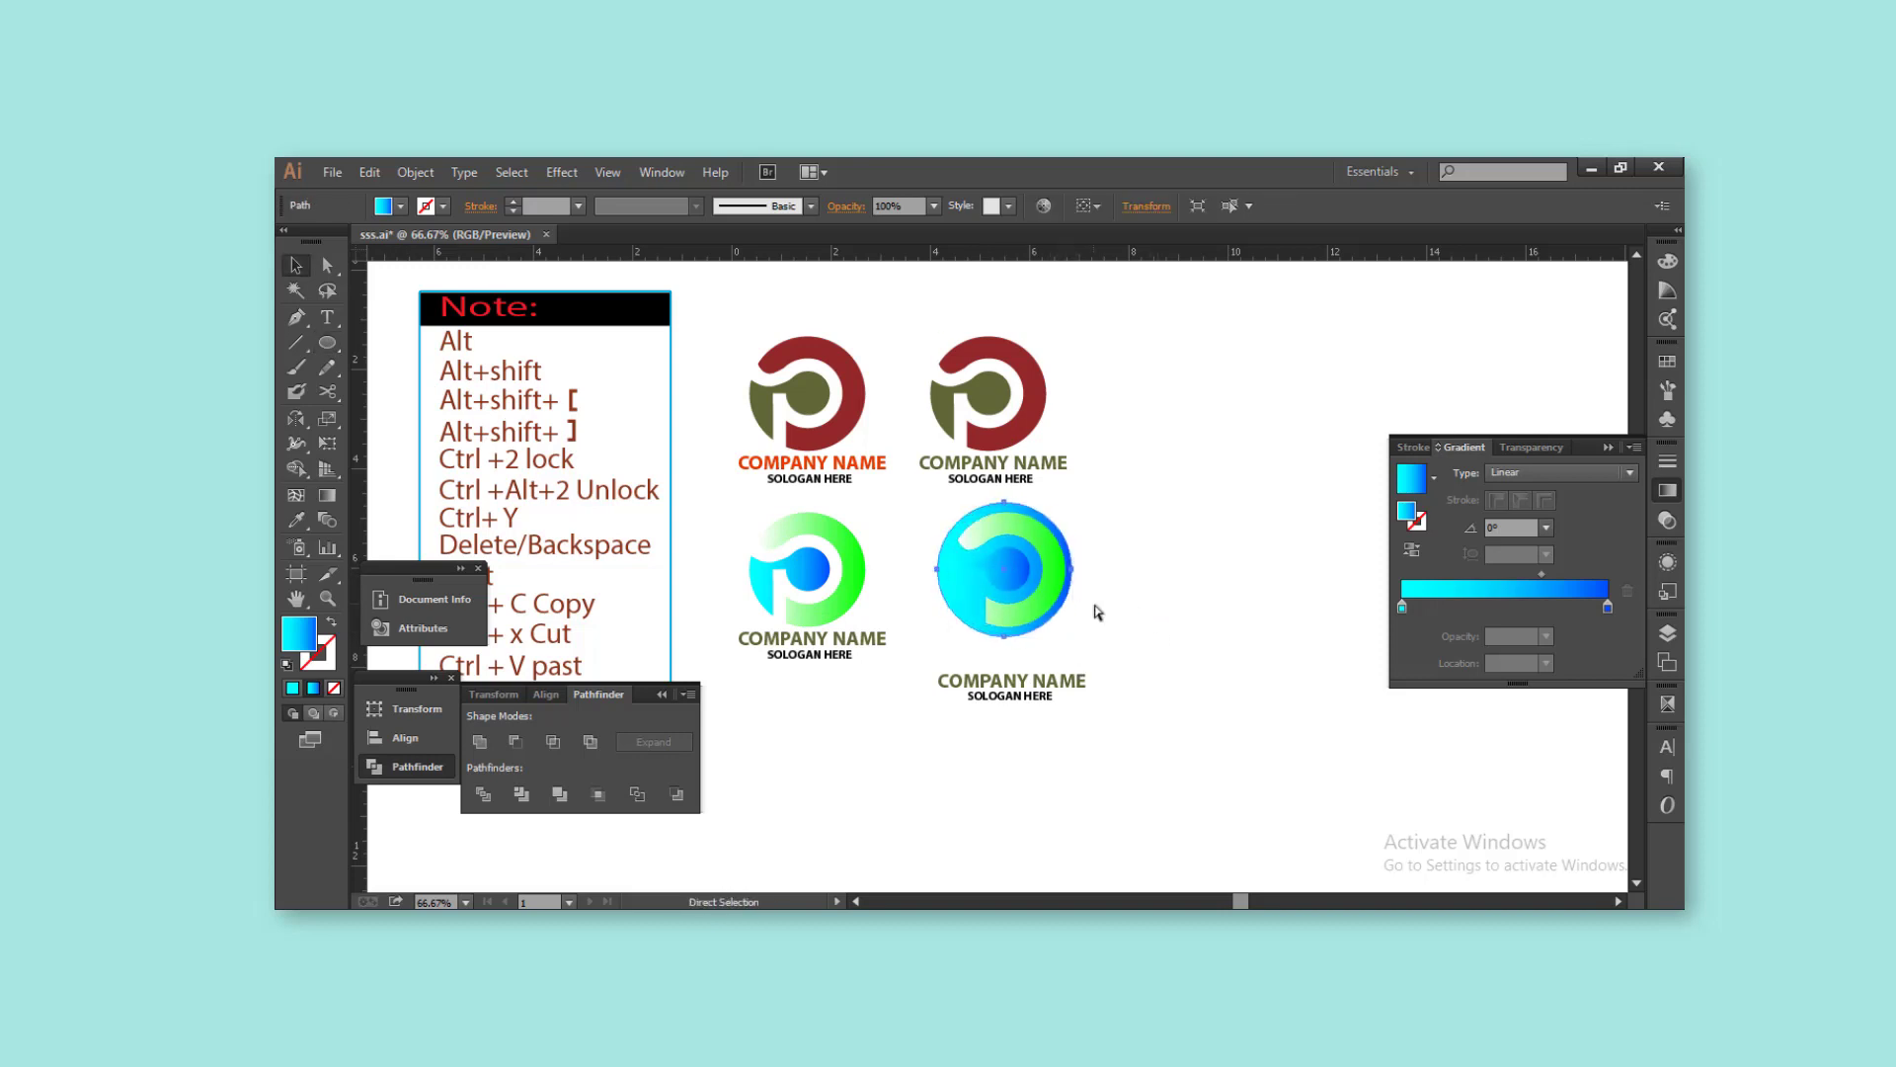
# Recolour the new circle's gradient from a yellow start stop to a purple end stop
pyautogui.click(1403, 609)
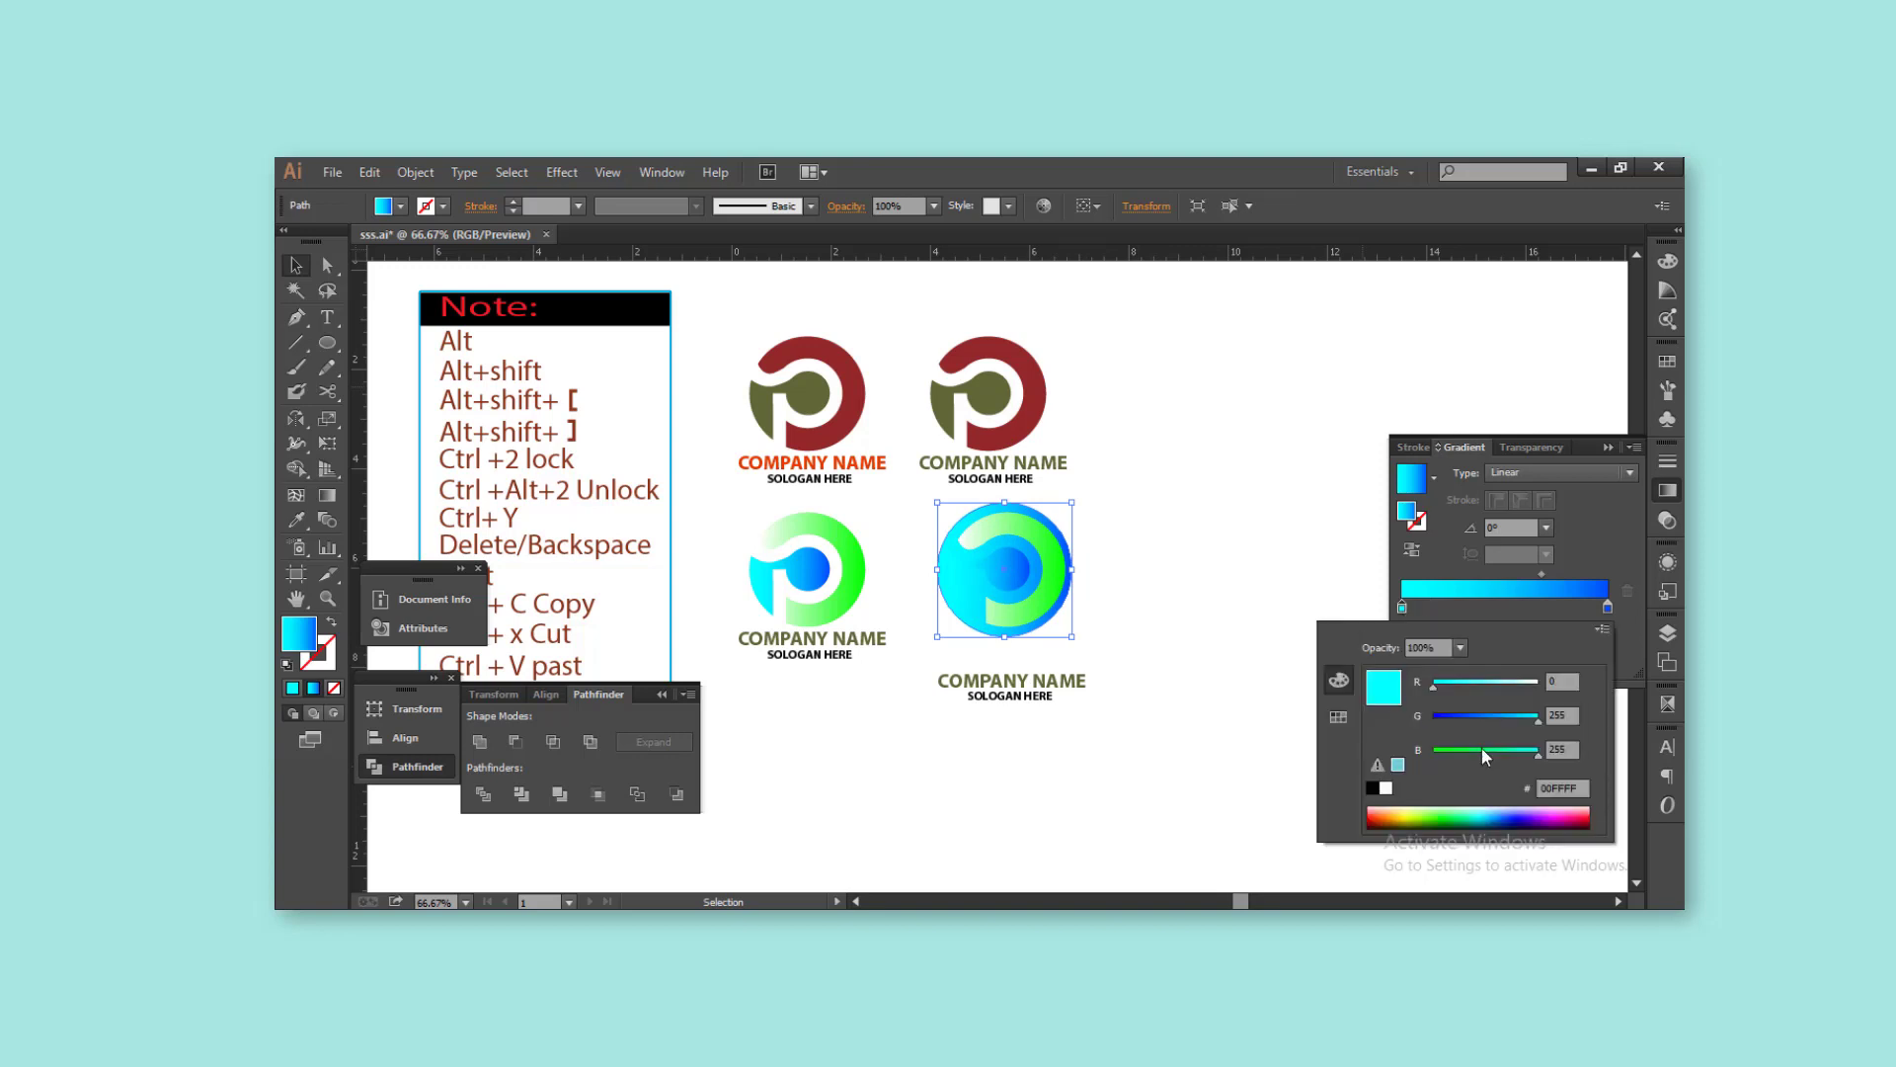
pyautogui.moveTo(1481, 750); pyautogui.dragTo(1433, 750)
pyautogui.moveTo(1433, 683); pyautogui.dragTo(1533, 683)
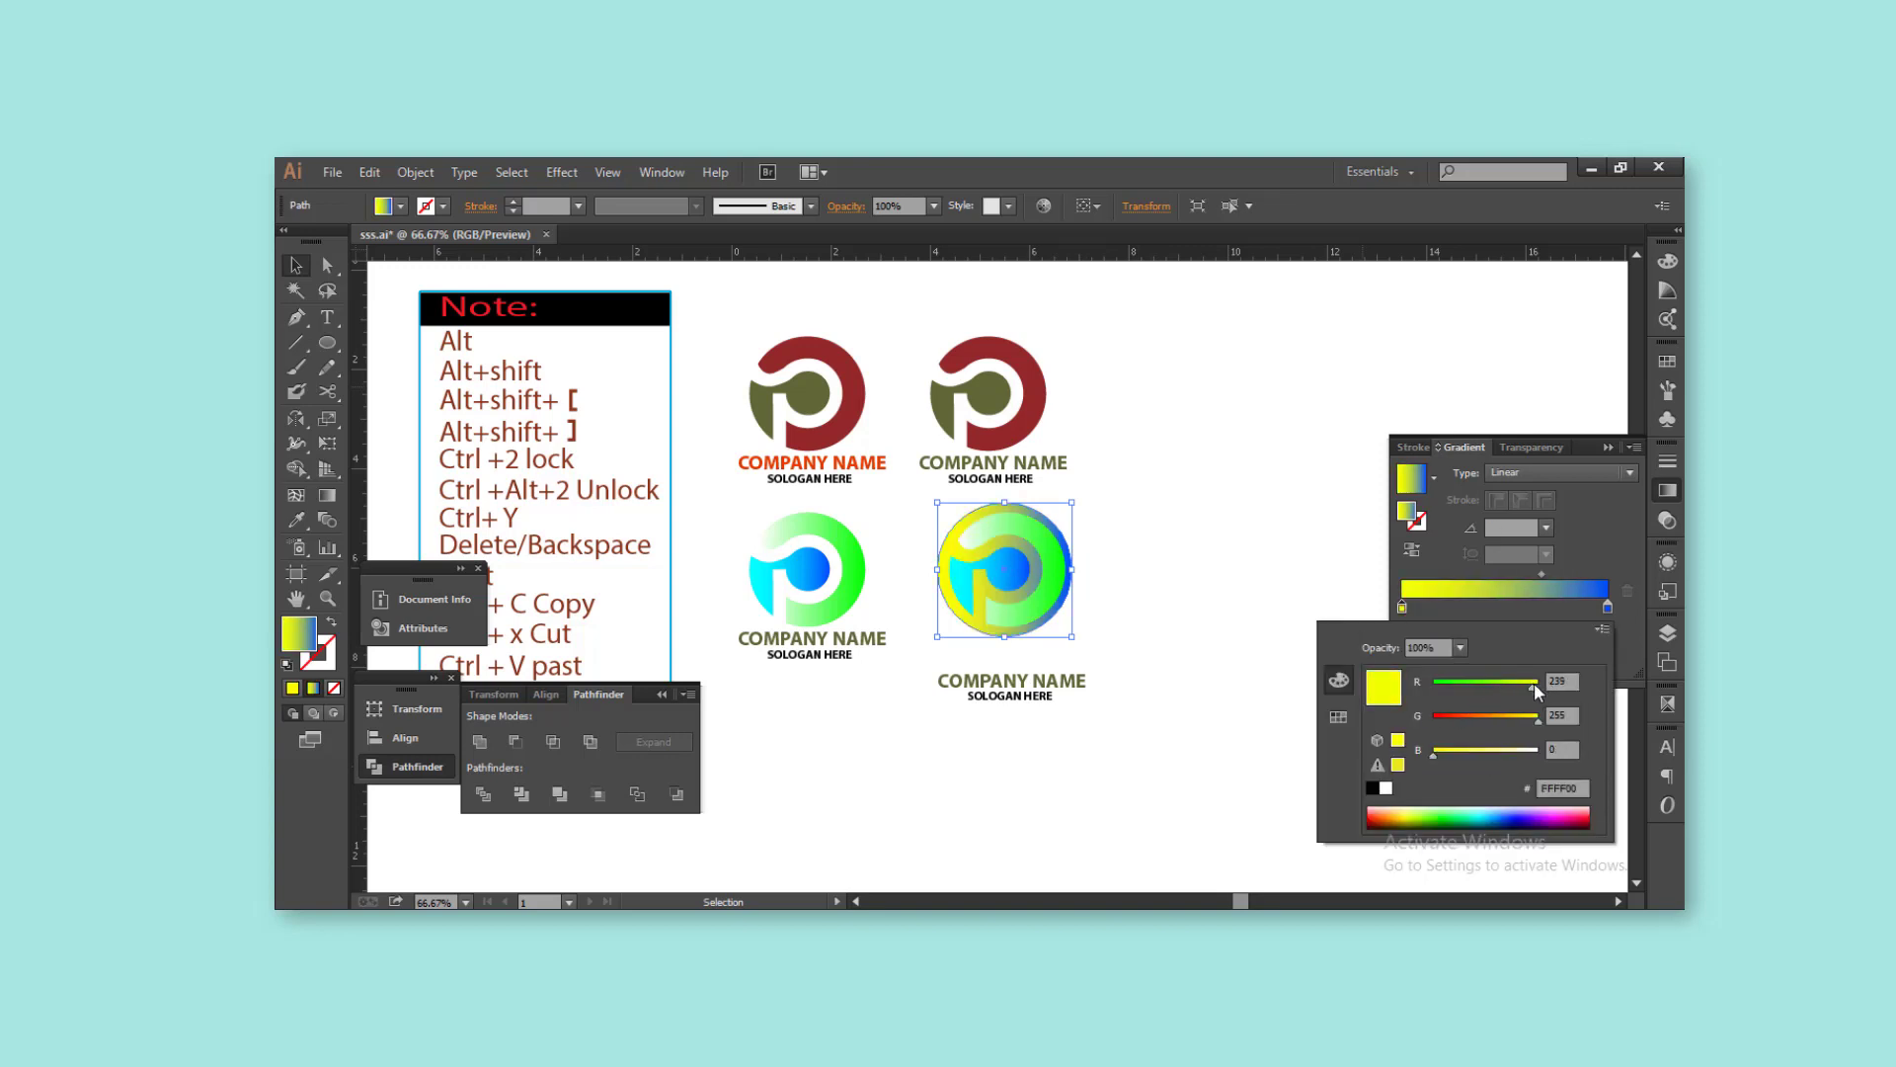
pyautogui.doubleClick(1608, 607)
pyautogui.moveTo(1464, 719); pyautogui.dragTo(1419, 713)
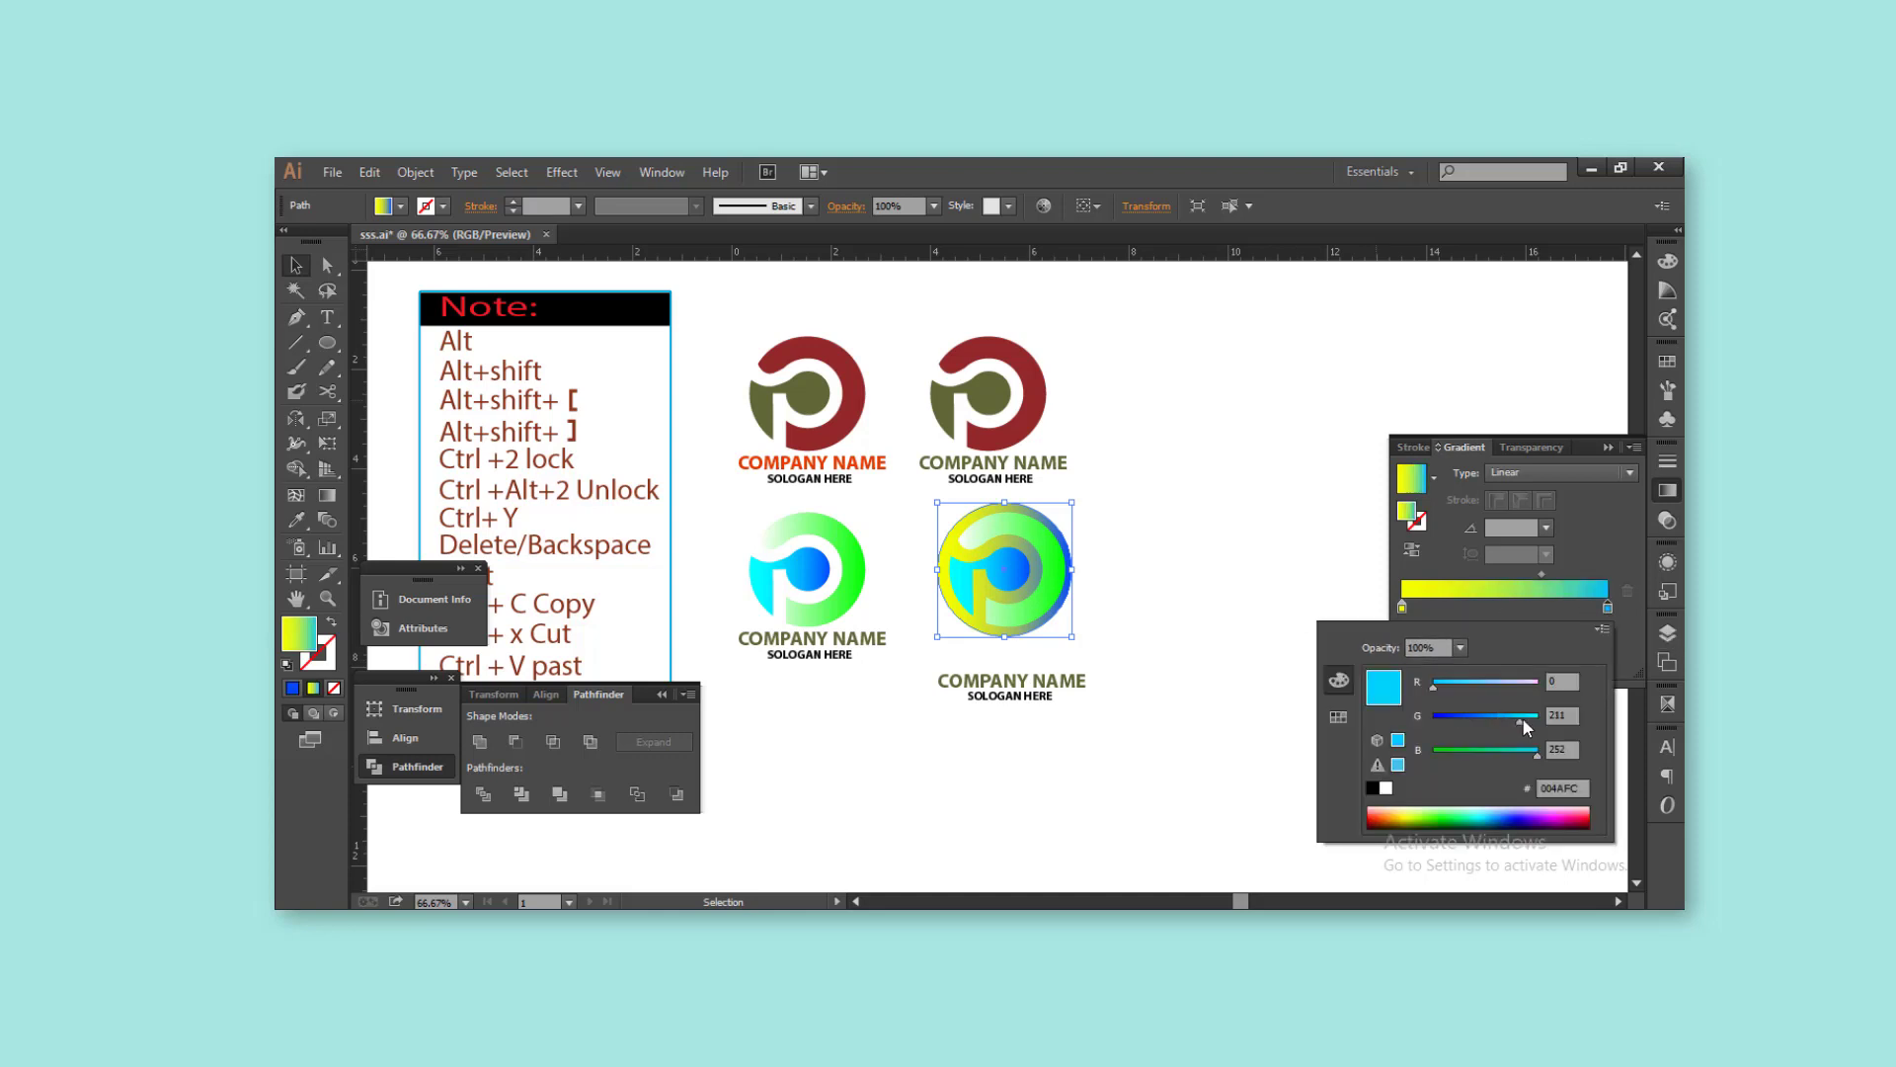
pyautogui.click(1505, 692)
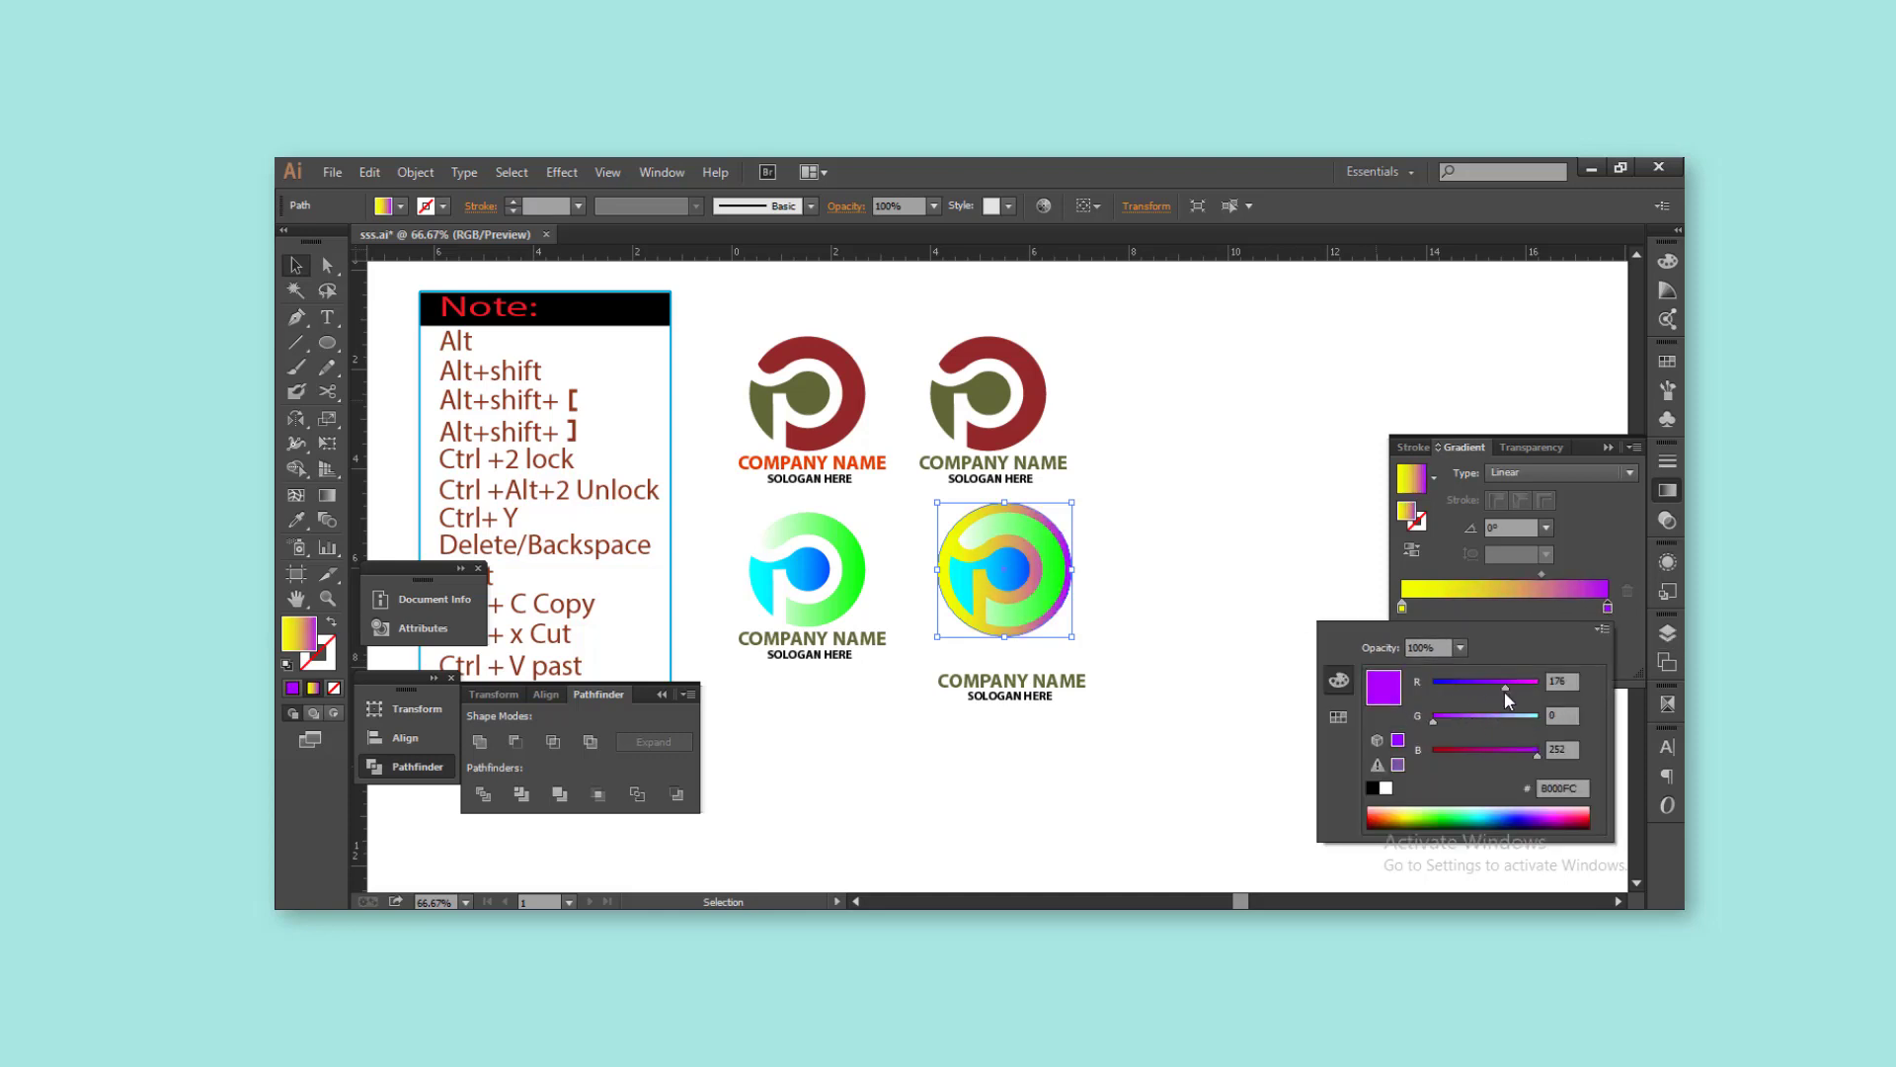
pyautogui.click(1229, 560)
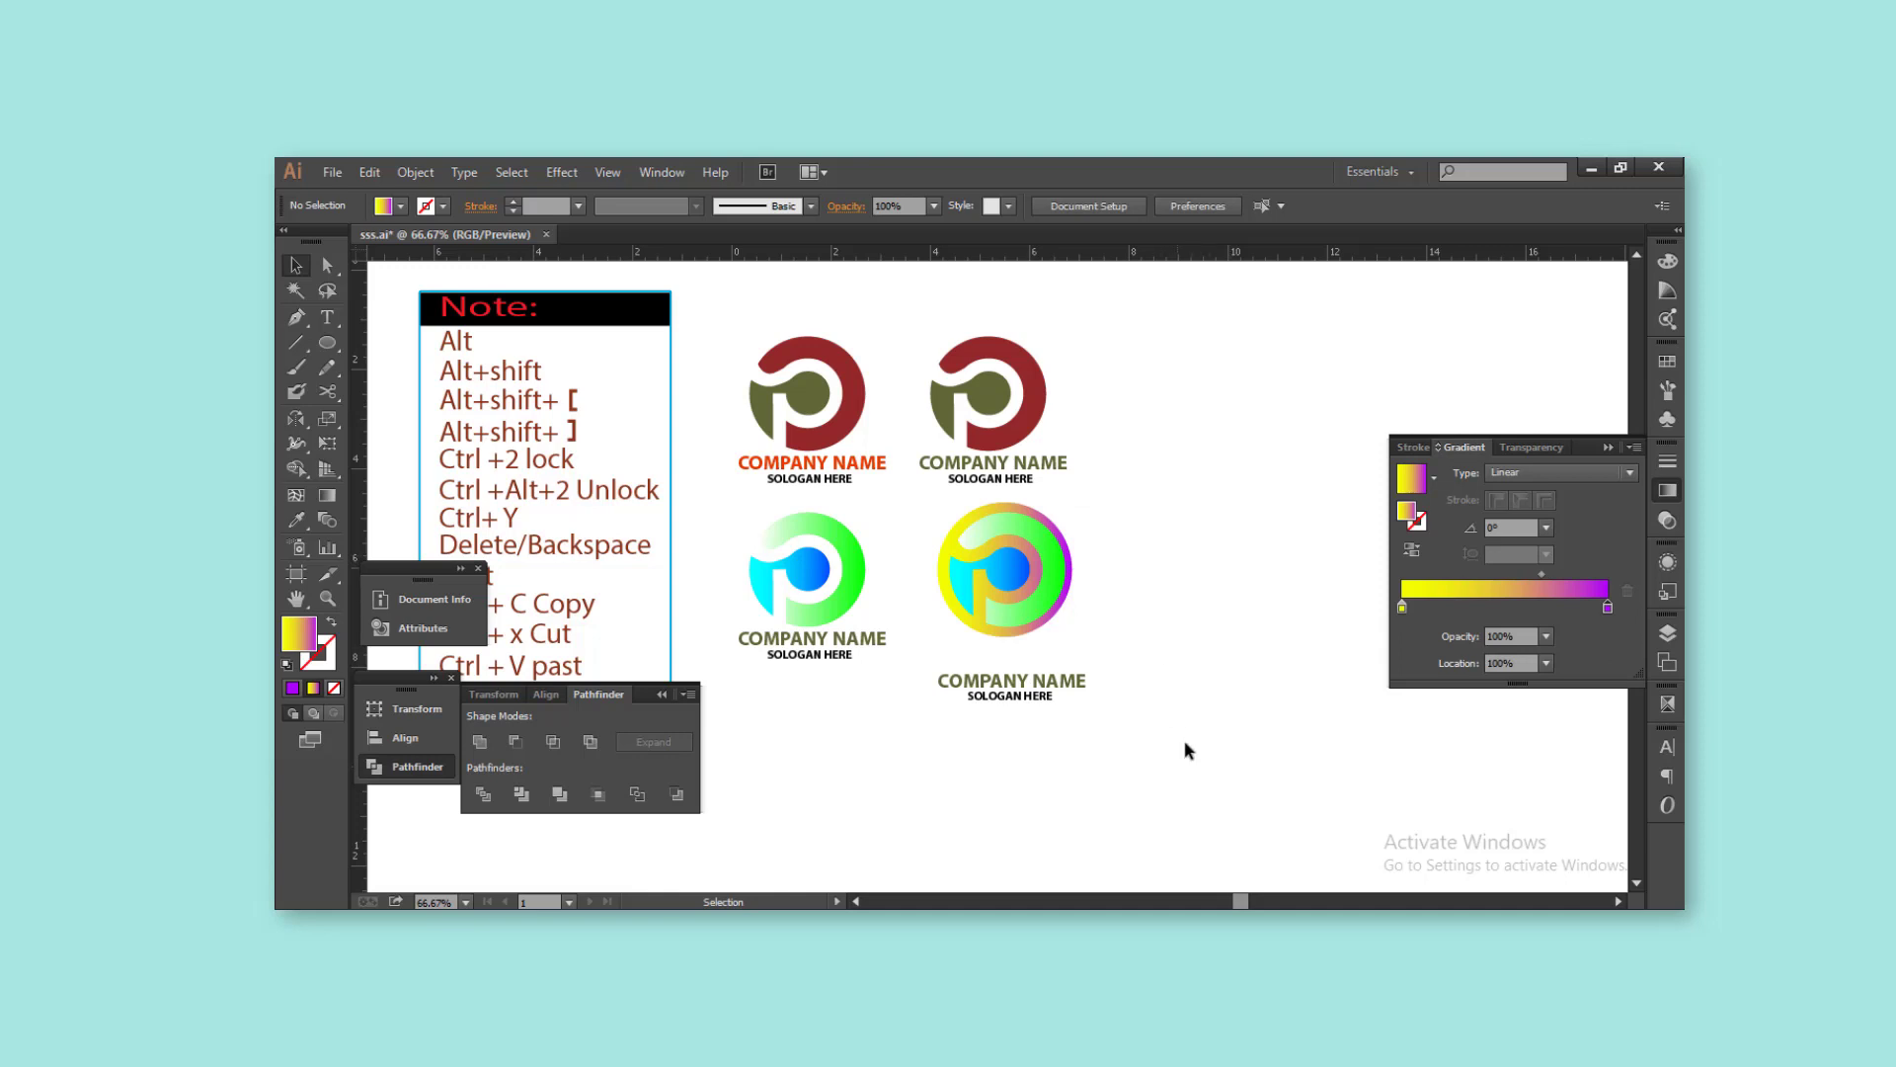
pyautogui.click(1028, 686)
# Move the fourth logo's company text up closer to its circle
pyautogui.scroll(1, 1029, 689)
pyautogui.moveTo(1031, 684); pyautogui.dragTo(1027, 637)
pyautogui.click(1099, 708)
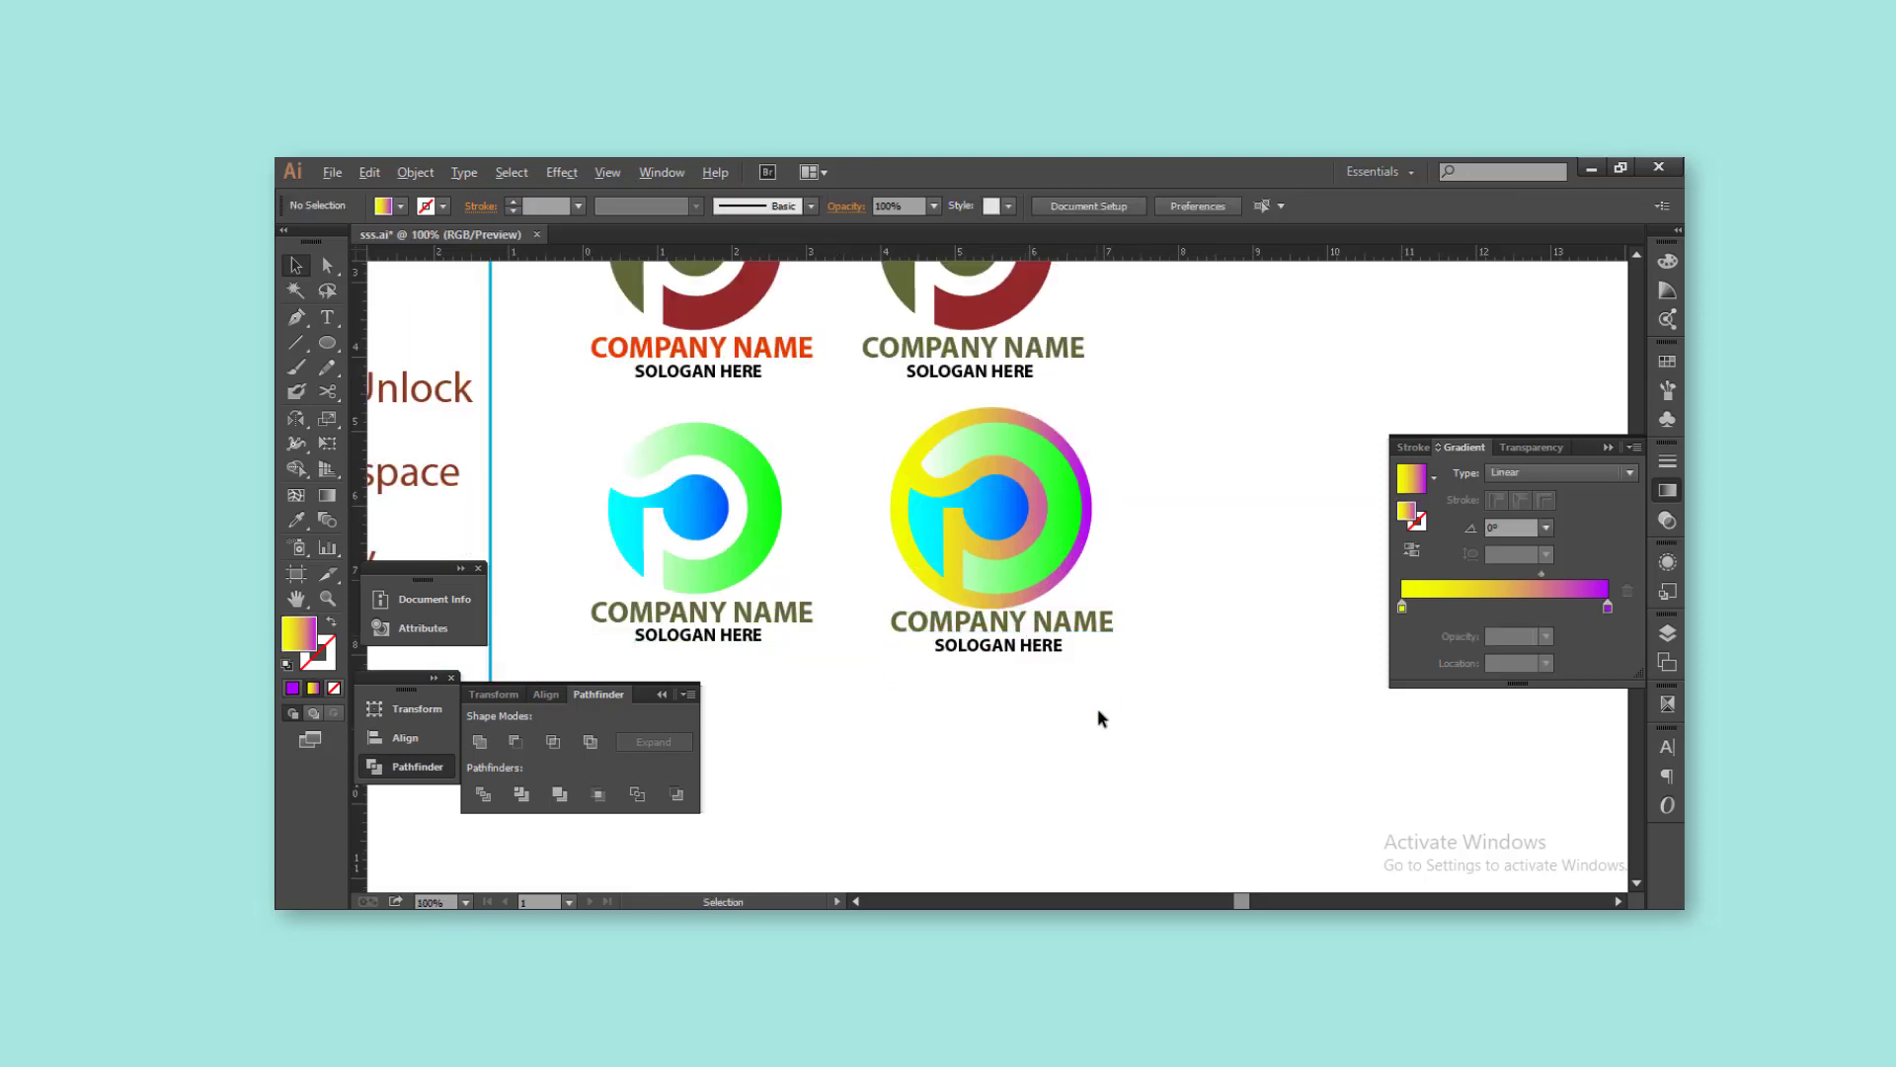
# Place a copy of the gradient logo below and fill its ring black
pyautogui.scroll(-1, 1100, 705)
pyautogui.keyDown('alt'); pyautogui.moveTo(1135, 499); pyautogui.dragTo(963, 695); pyautogui.keyUp('alt')
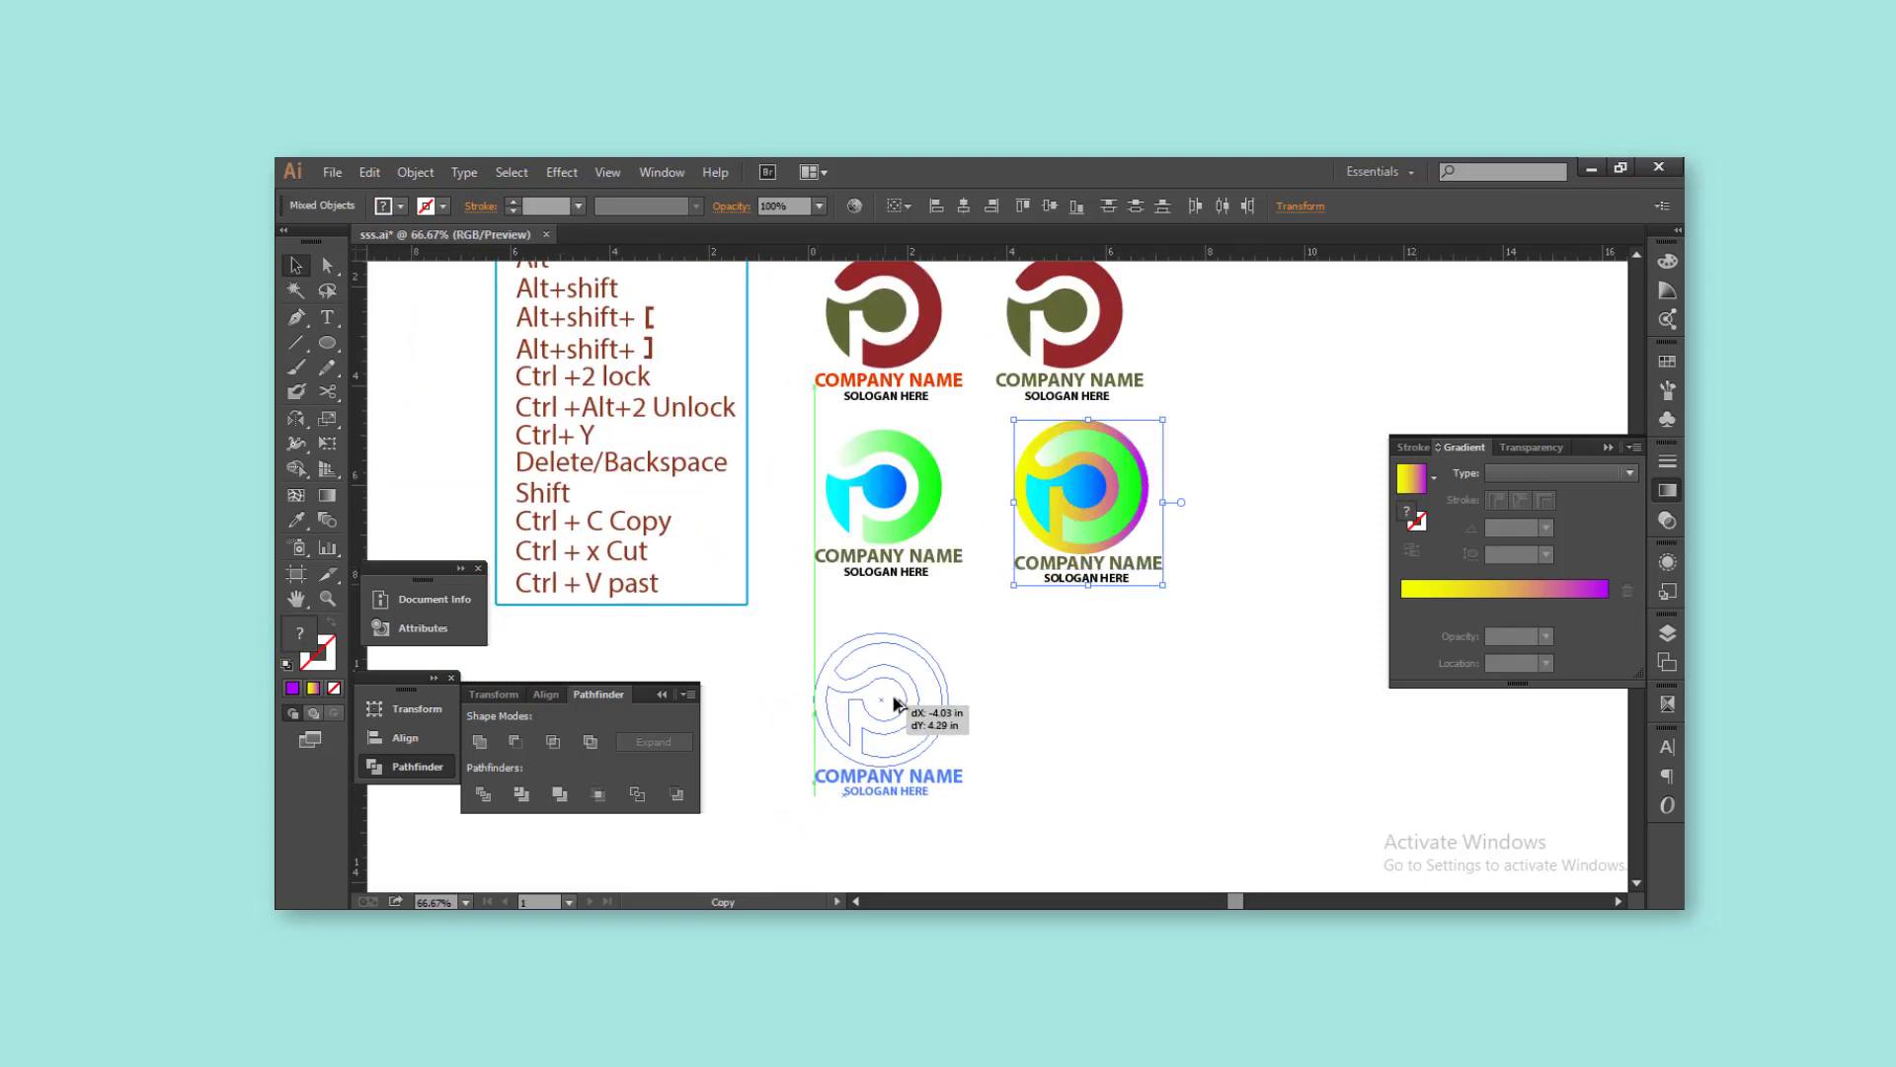
pyautogui.click(940, 687)
pyautogui.hotkey('ctrl', 'z')
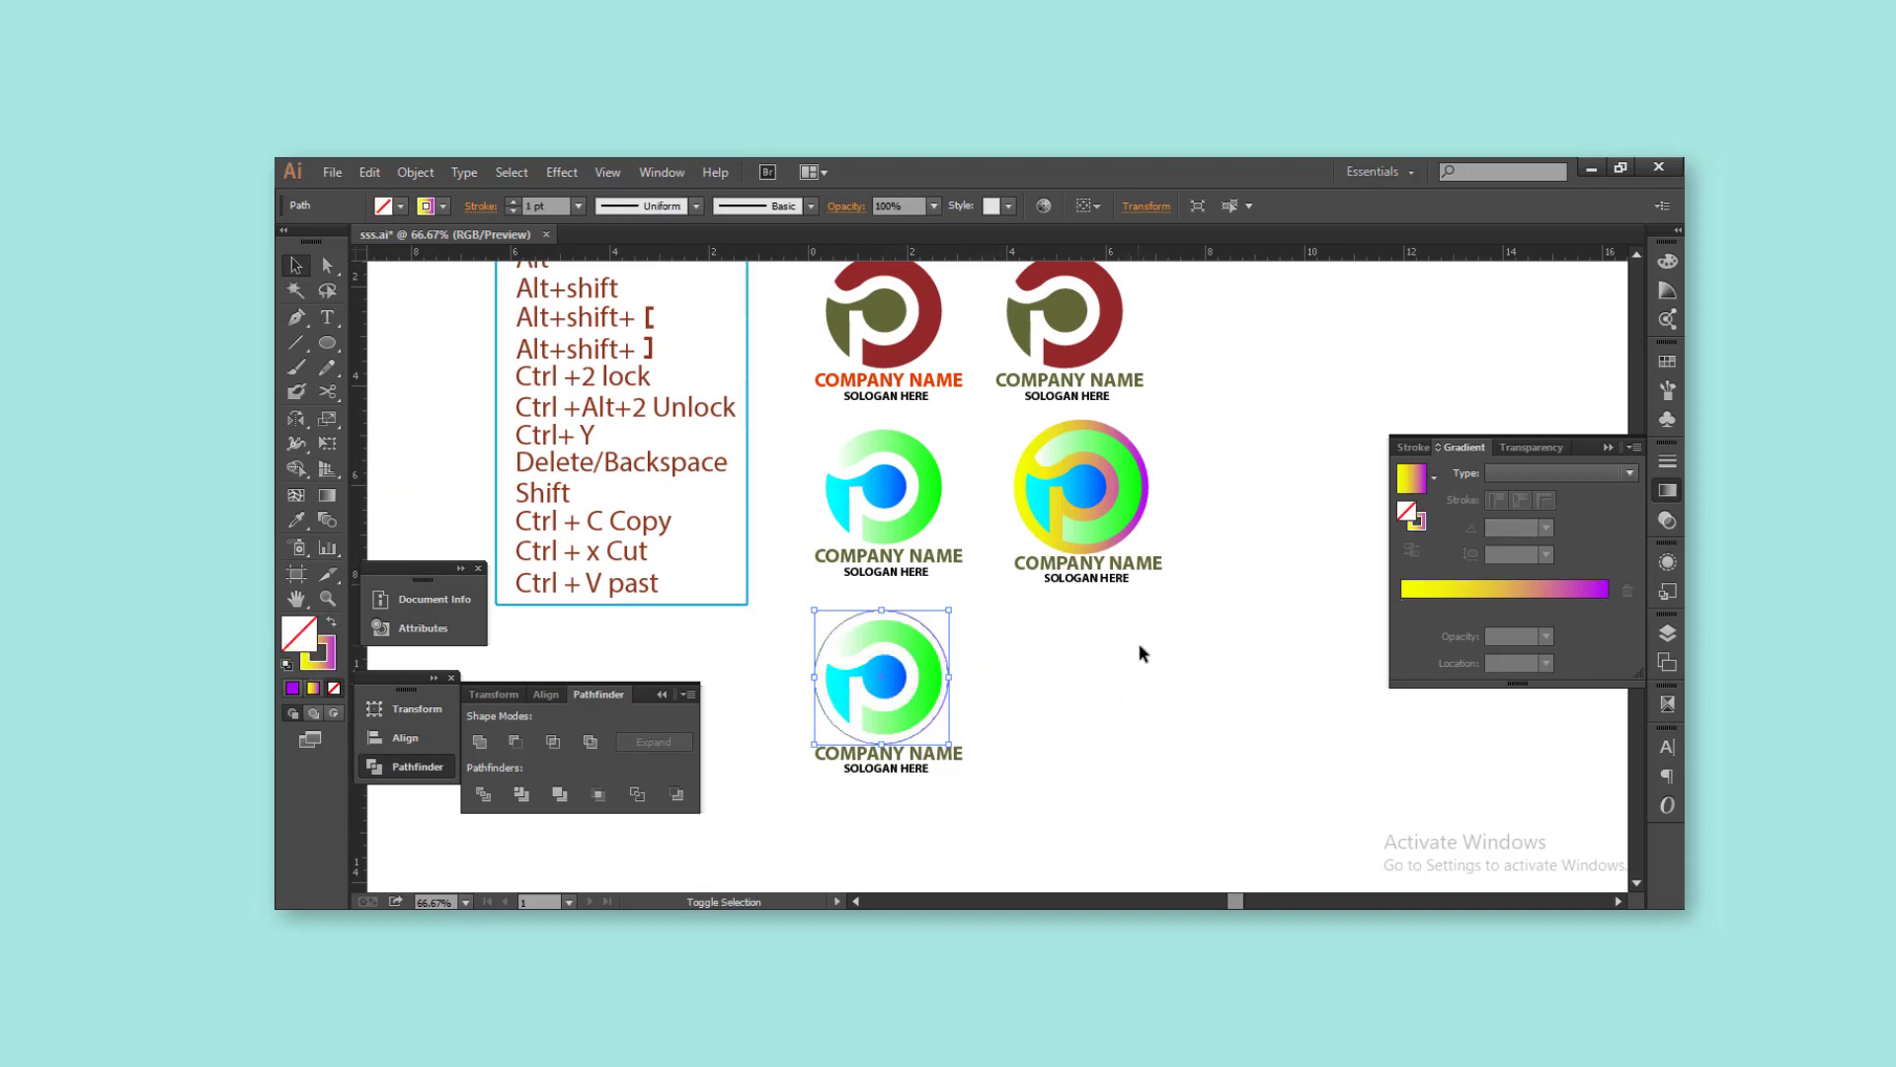
pyautogui.hotkey('ctrl', 'shift', 'z')
pyautogui.click(1667, 261)
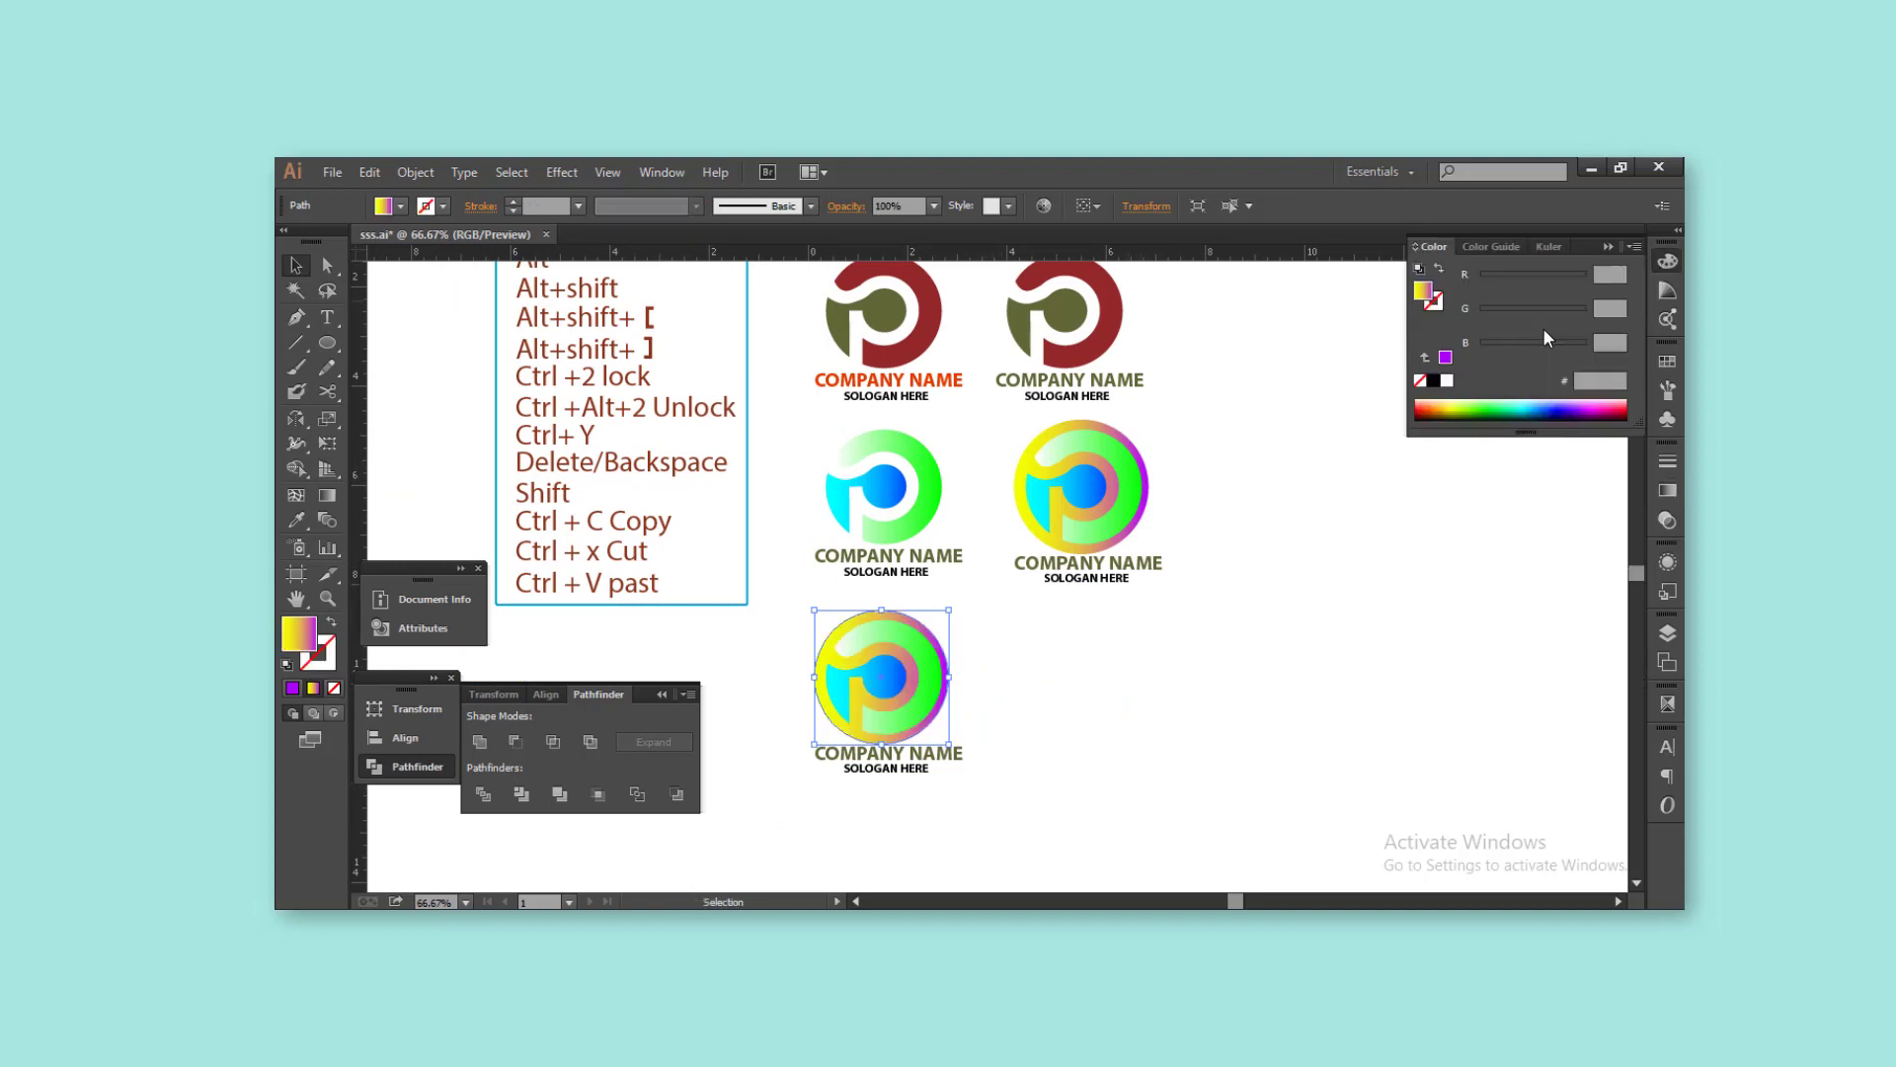
pyautogui.click(1435, 380)
pyautogui.click(1163, 780)
# Zoom in and adjust the black-ringed logo's company name position
pyautogui.hotkey('ctrl', '1')
pyautogui.moveTo(988, 743); pyautogui.dragTo(943, 695)
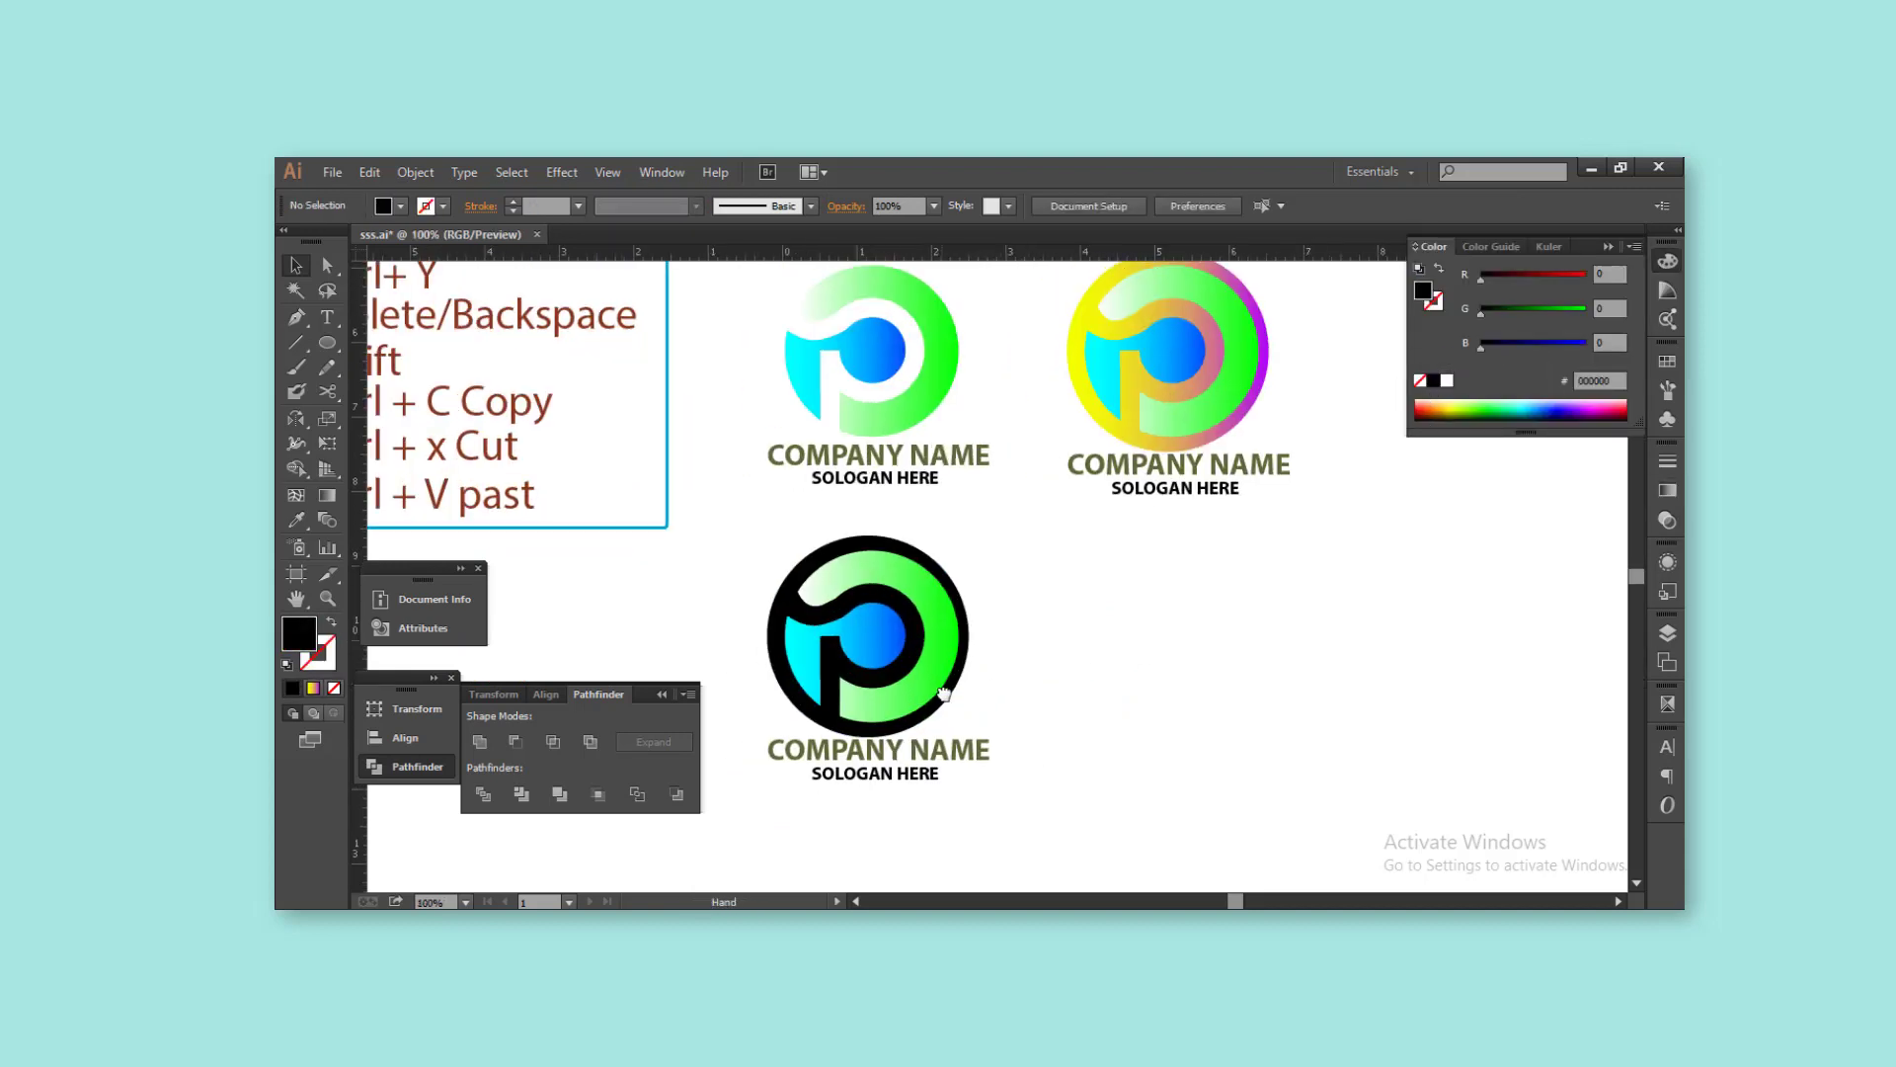
pyautogui.hotkey('ctrl', '+')
pyautogui.click(1017, 625)
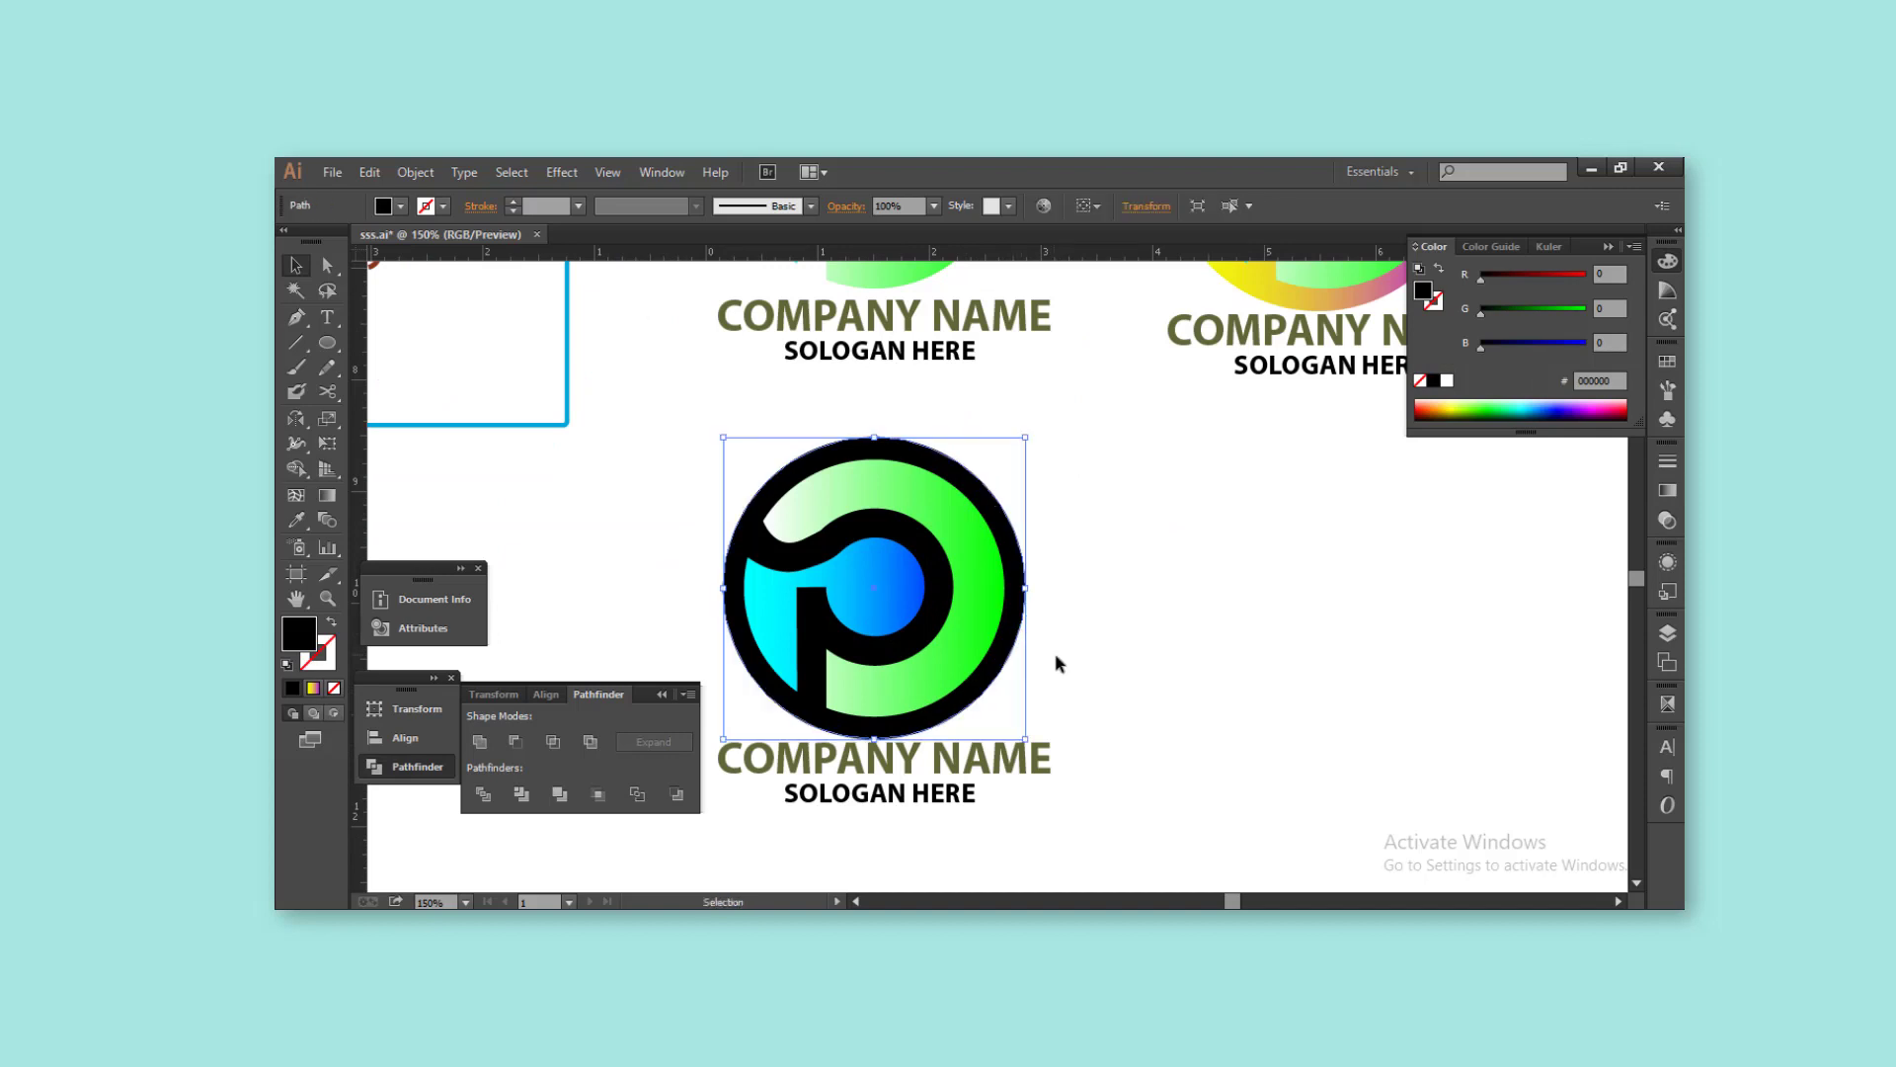
pyautogui.click(1054, 653)
pyautogui.hotkey('ctrl', '1')
pyautogui.scroll(-2, 999, 743)
pyautogui.moveTo(972, 728); pyautogui.dragTo(860, 533)
pyautogui.hotkey('ctrl', '-')
pyautogui.scroll(-2, 987, 593)
# Copy the black-ringed logo to the right, recolour its ring magenta FF00F9, and select all six logos
pyautogui.moveTo(897, 614); pyautogui.dragTo(1086, 614)
pyautogui.click(1134, 593)
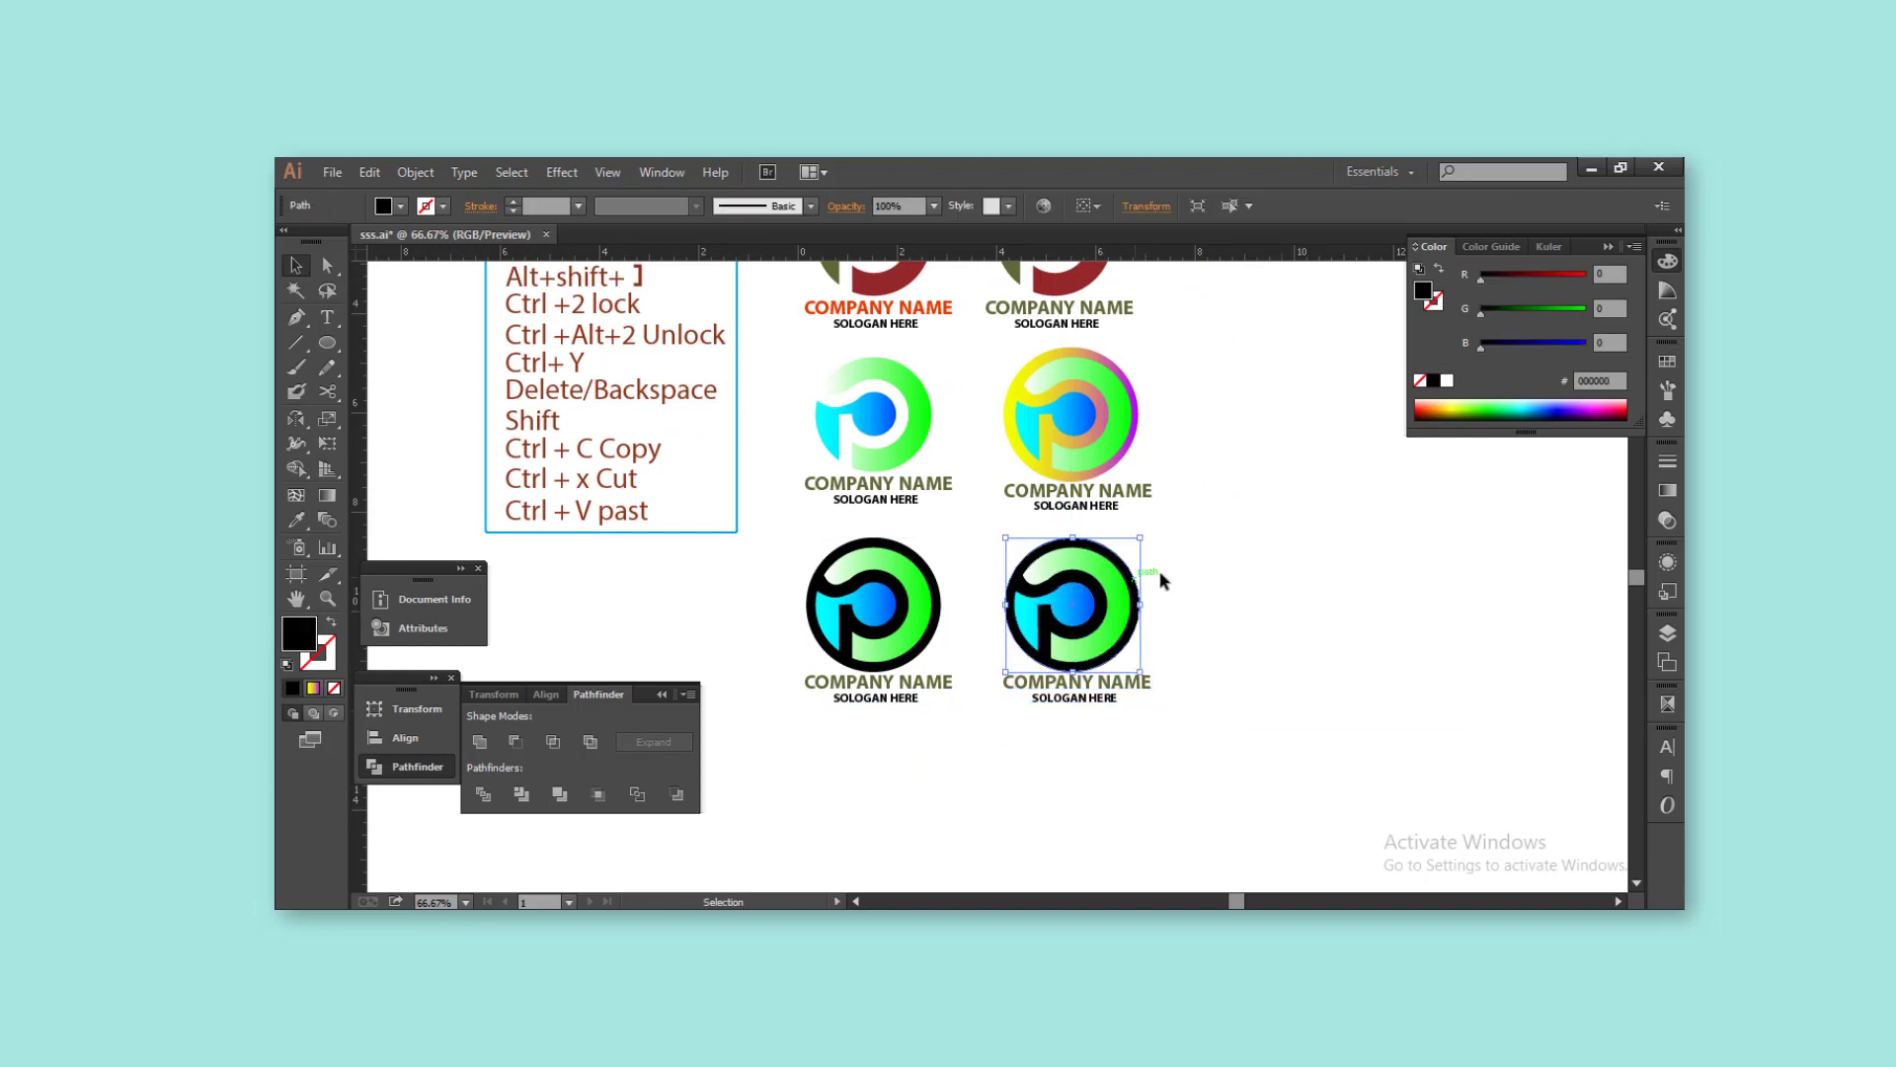
pyautogui.click(1585, 342)
pyautogui.moveTo(1563, 311); pyautogui.dragTo(1626, 266)
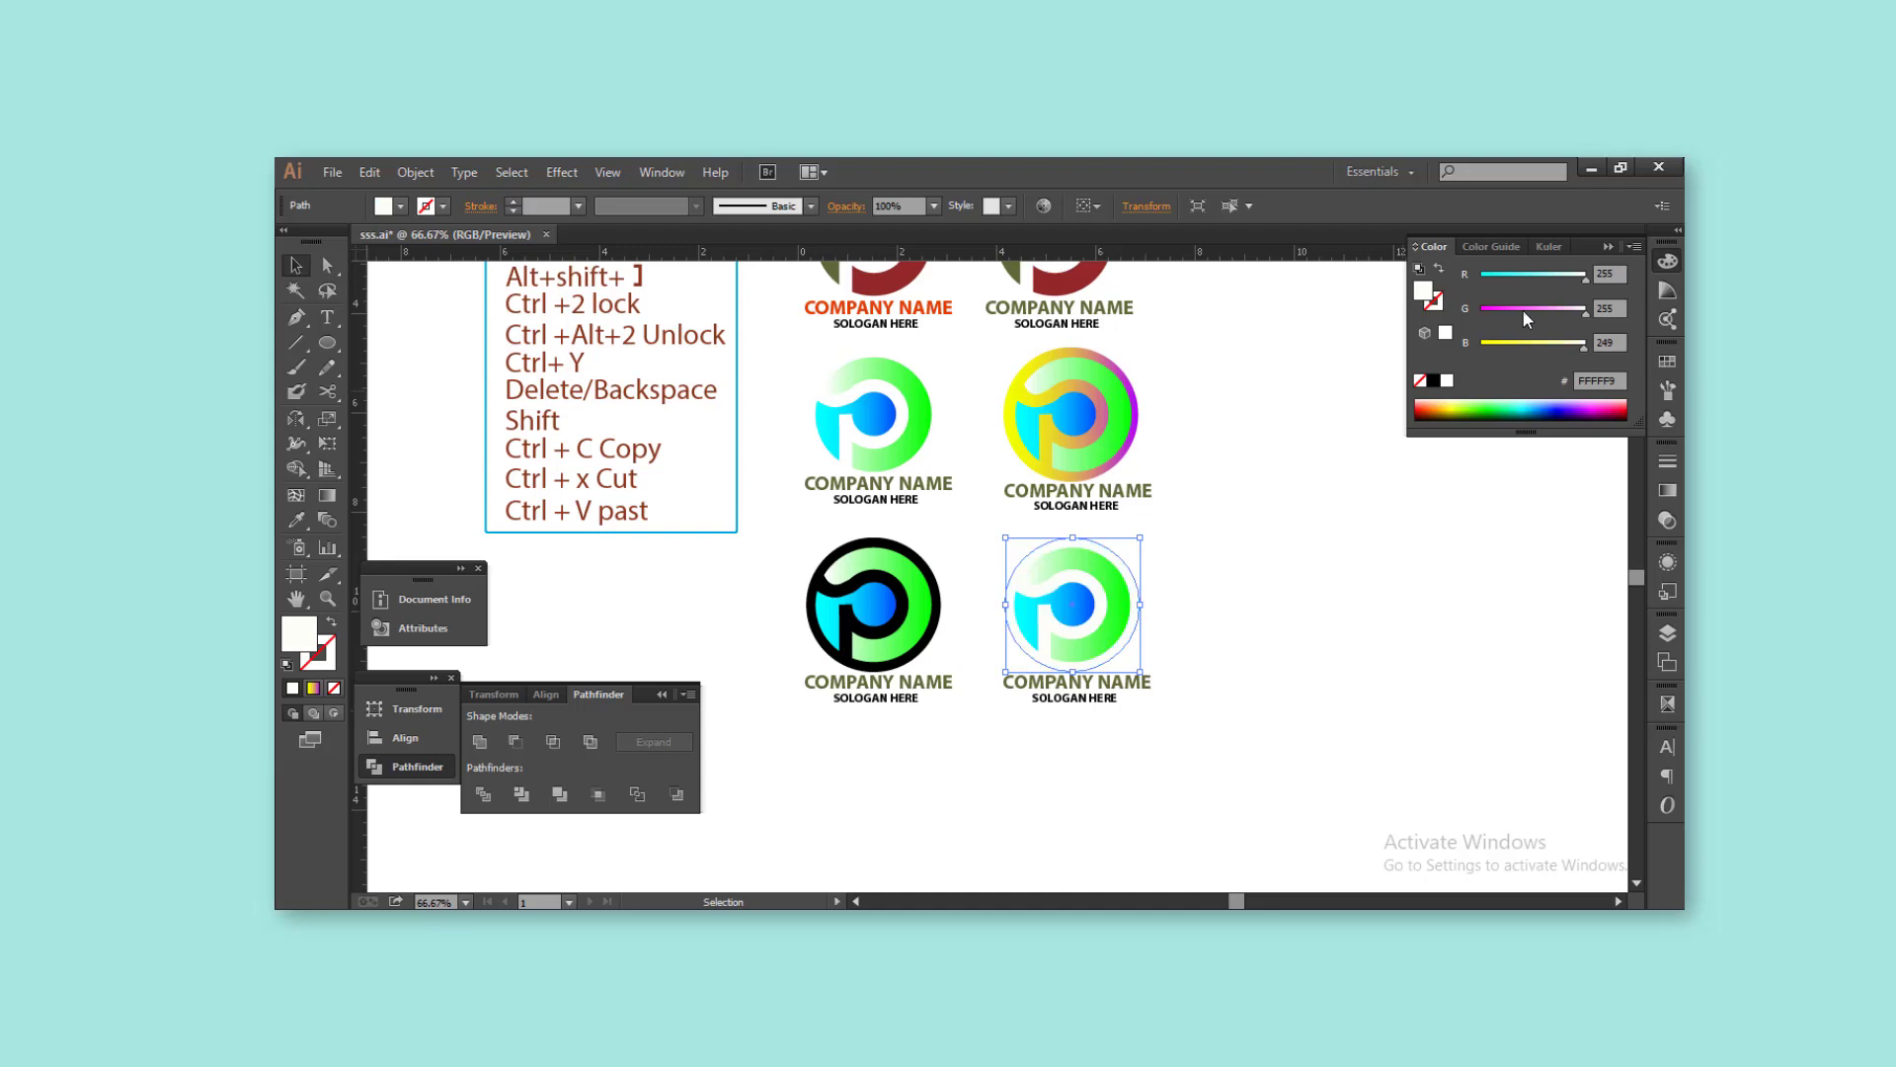
pyautogui.moveTo(1526, 318); pyautogui.dragTo(1476, 312)
pyautogui.click(1327, 499)
pyautogui.hotkey('ctrl', '-')
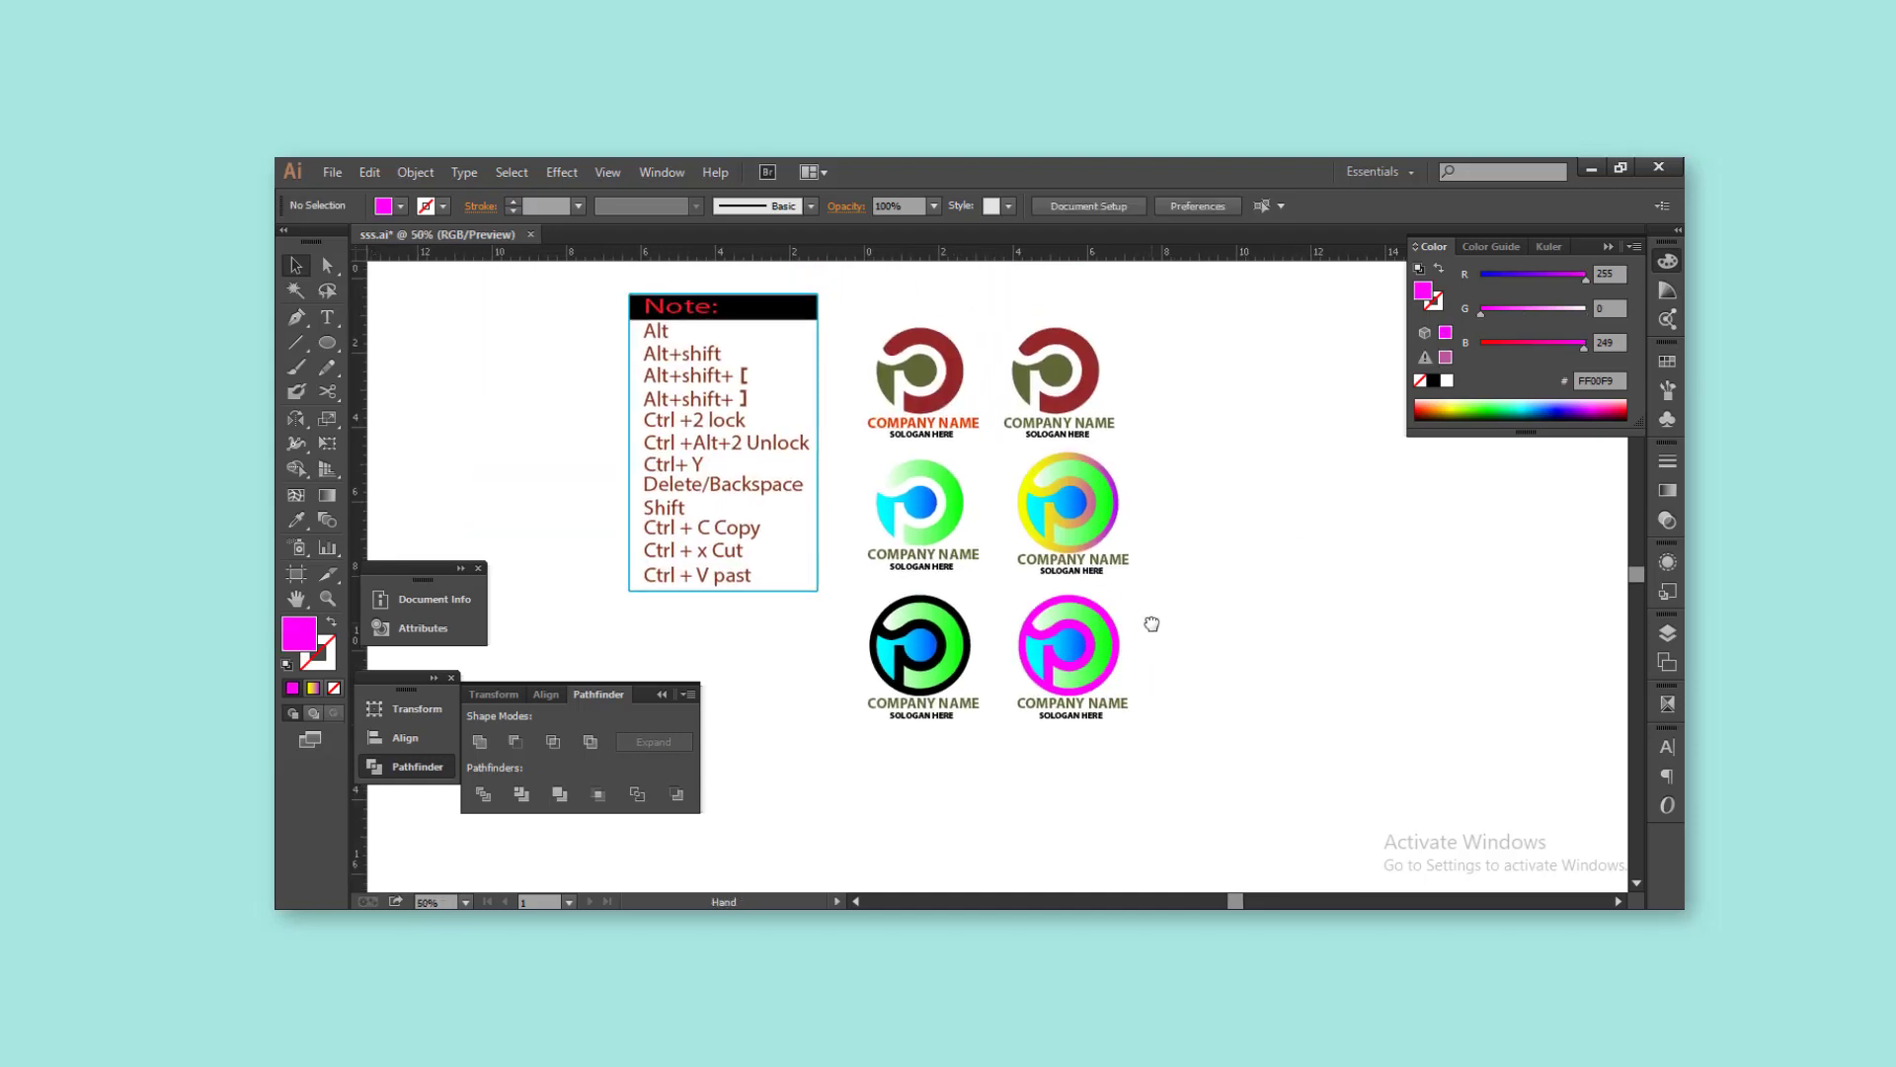
pyautogui.moveTo(1151, 625); pyautogui.dragTo(856, 324)
# Move the whole six-logo grid up slightly into place
pyautogui.moveTo(1090, 540); pyautogui.dragTo(1089, 521)
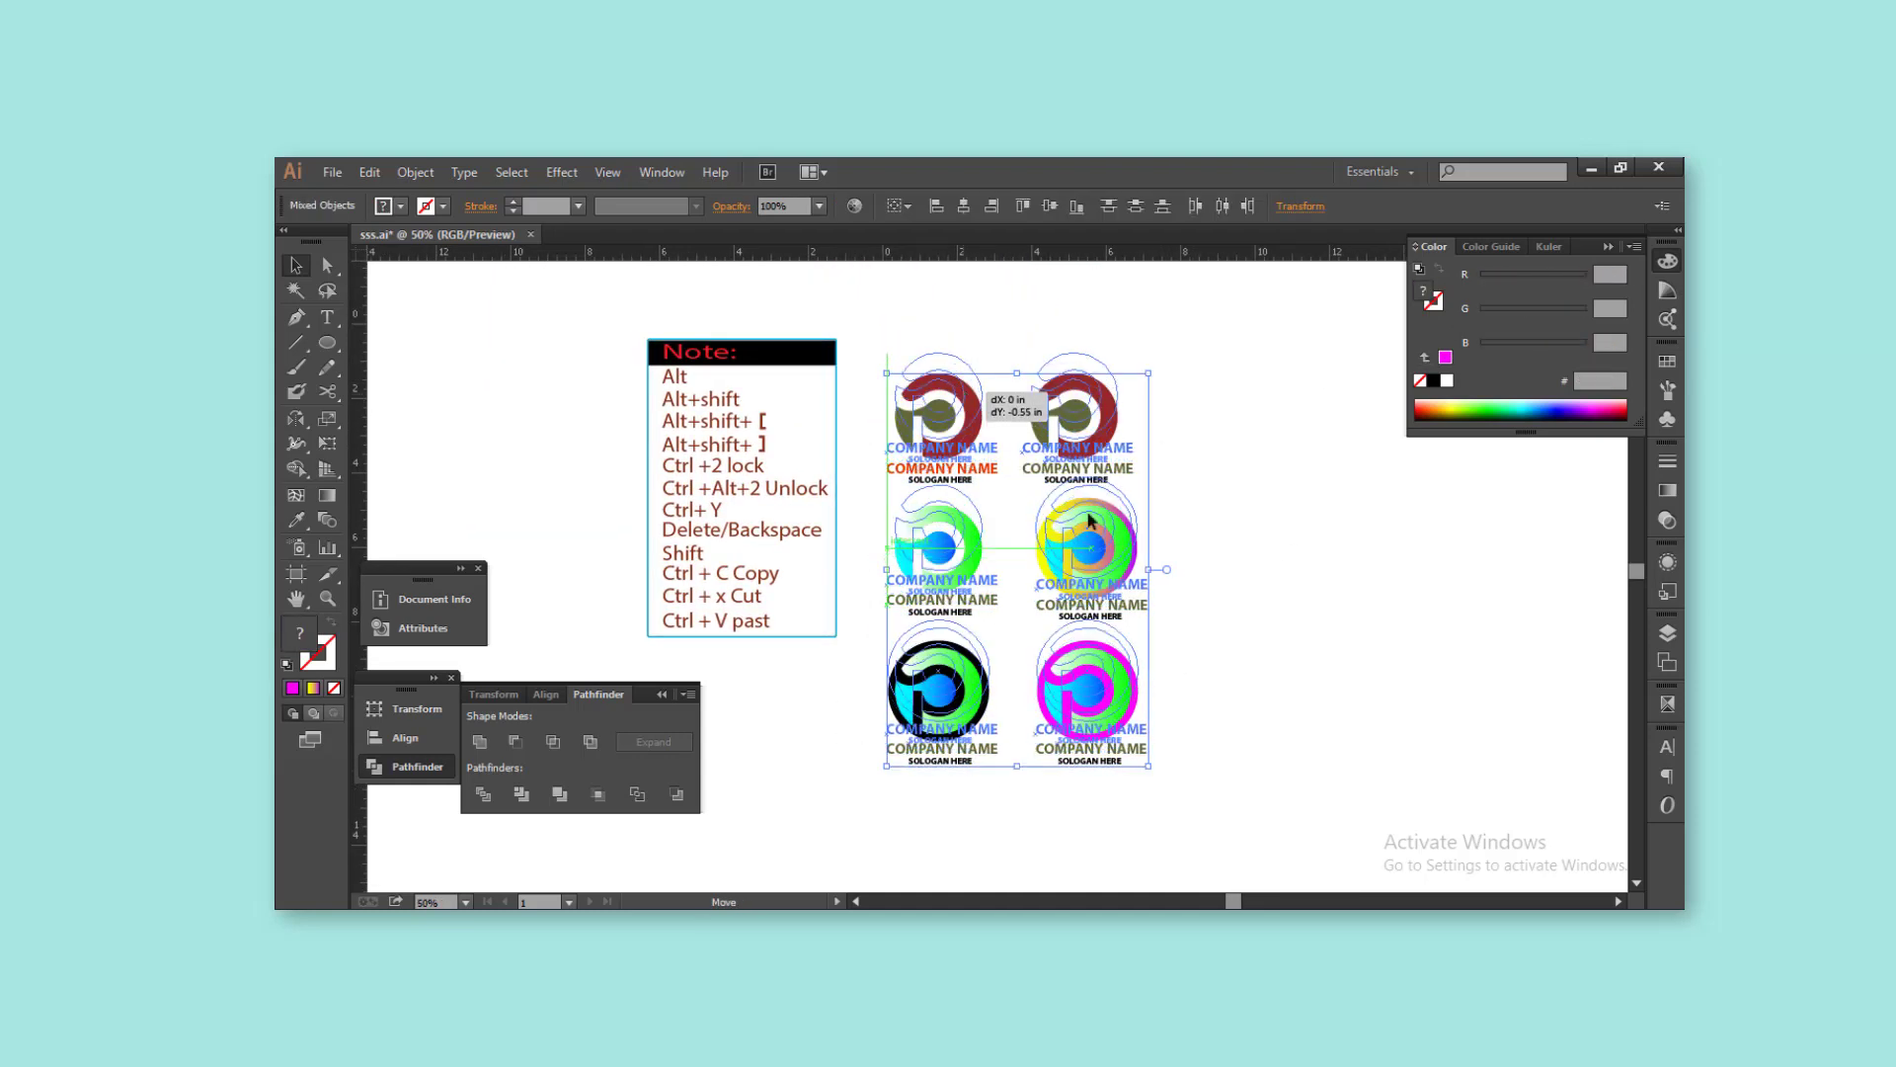
pyautogui.click(1185, 652)
pyautogui.scroll(1, 1198, 596)
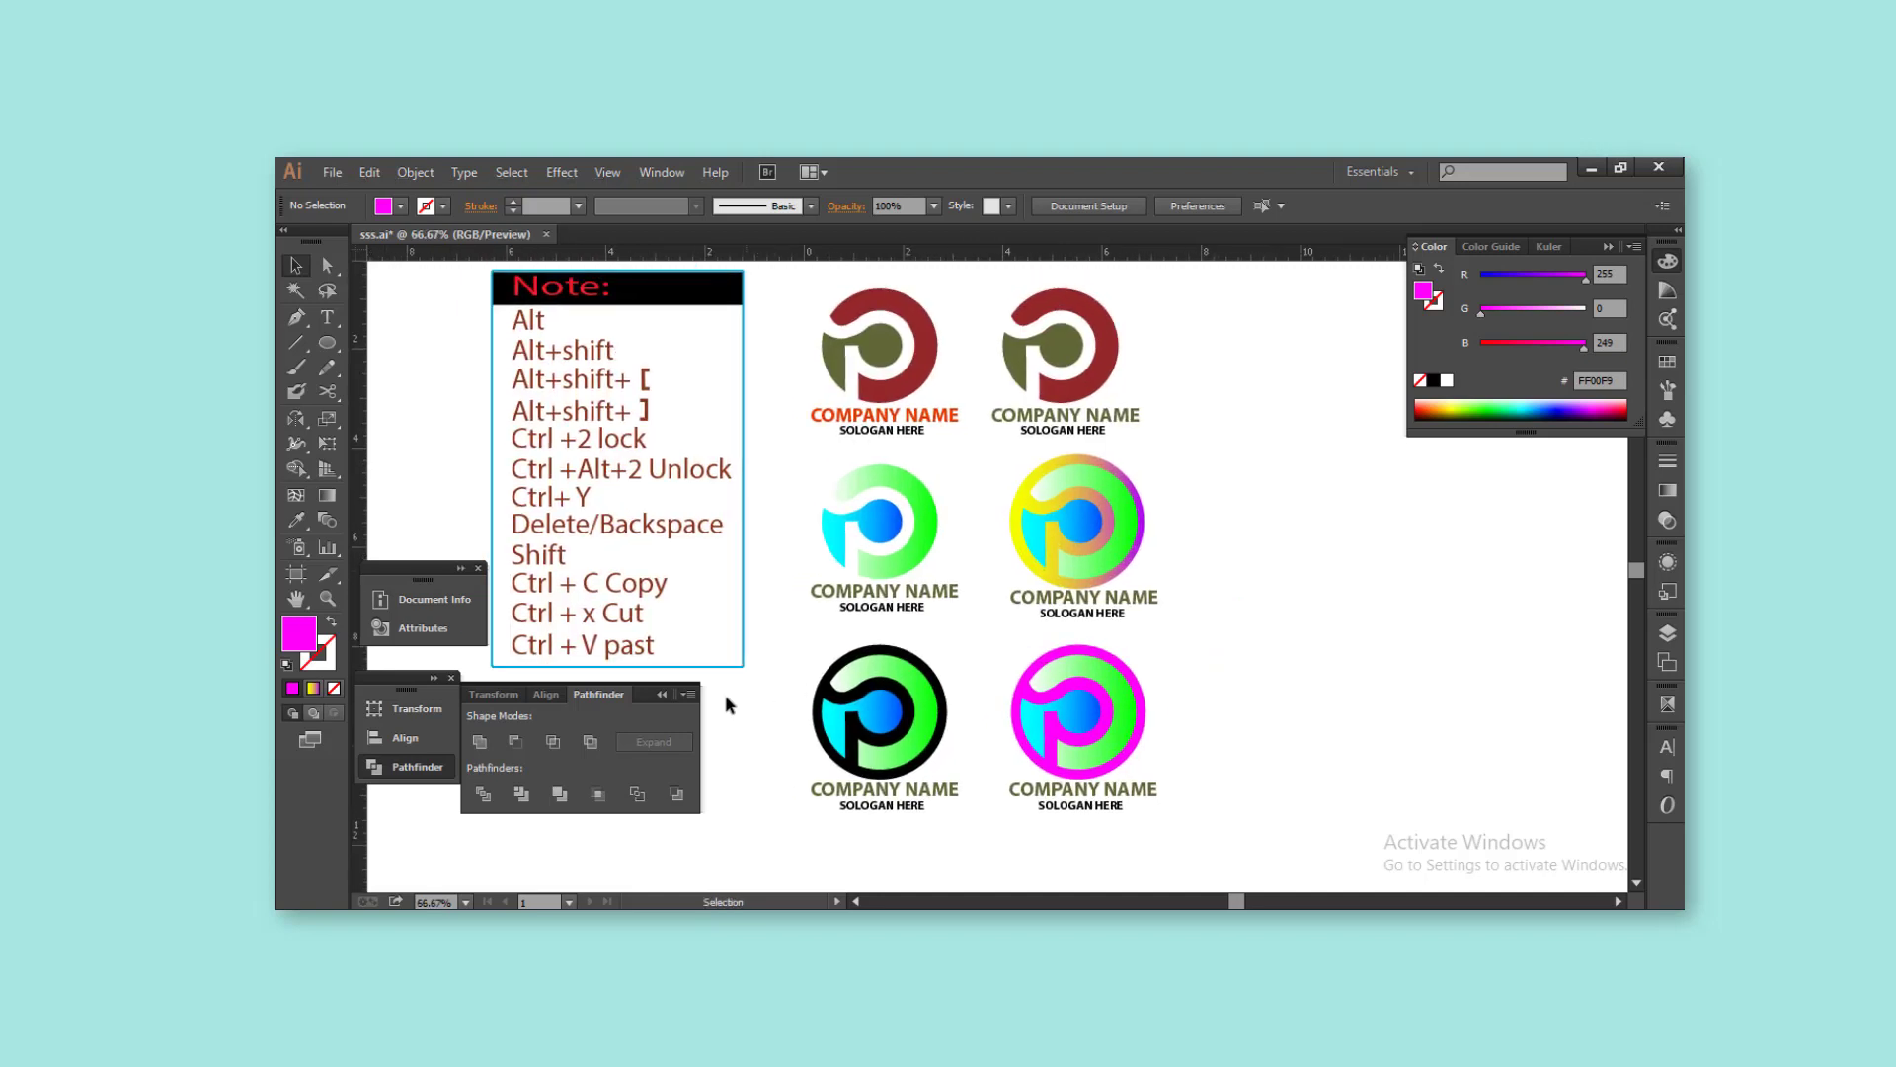
# Collapse Pathfinder, move Document Info aside, close Color, and centre the logo grid in view
pyautogui.click(662, 694)
pyautogui.moveTo(422, 569)
pyautogui.mouseDown()
pyautogui.moveTo(430, 781)
pyautogui.moveTo(1427, 658)
pyautogui.moveTo(1651, 826)
pyautogui.mouseUp()
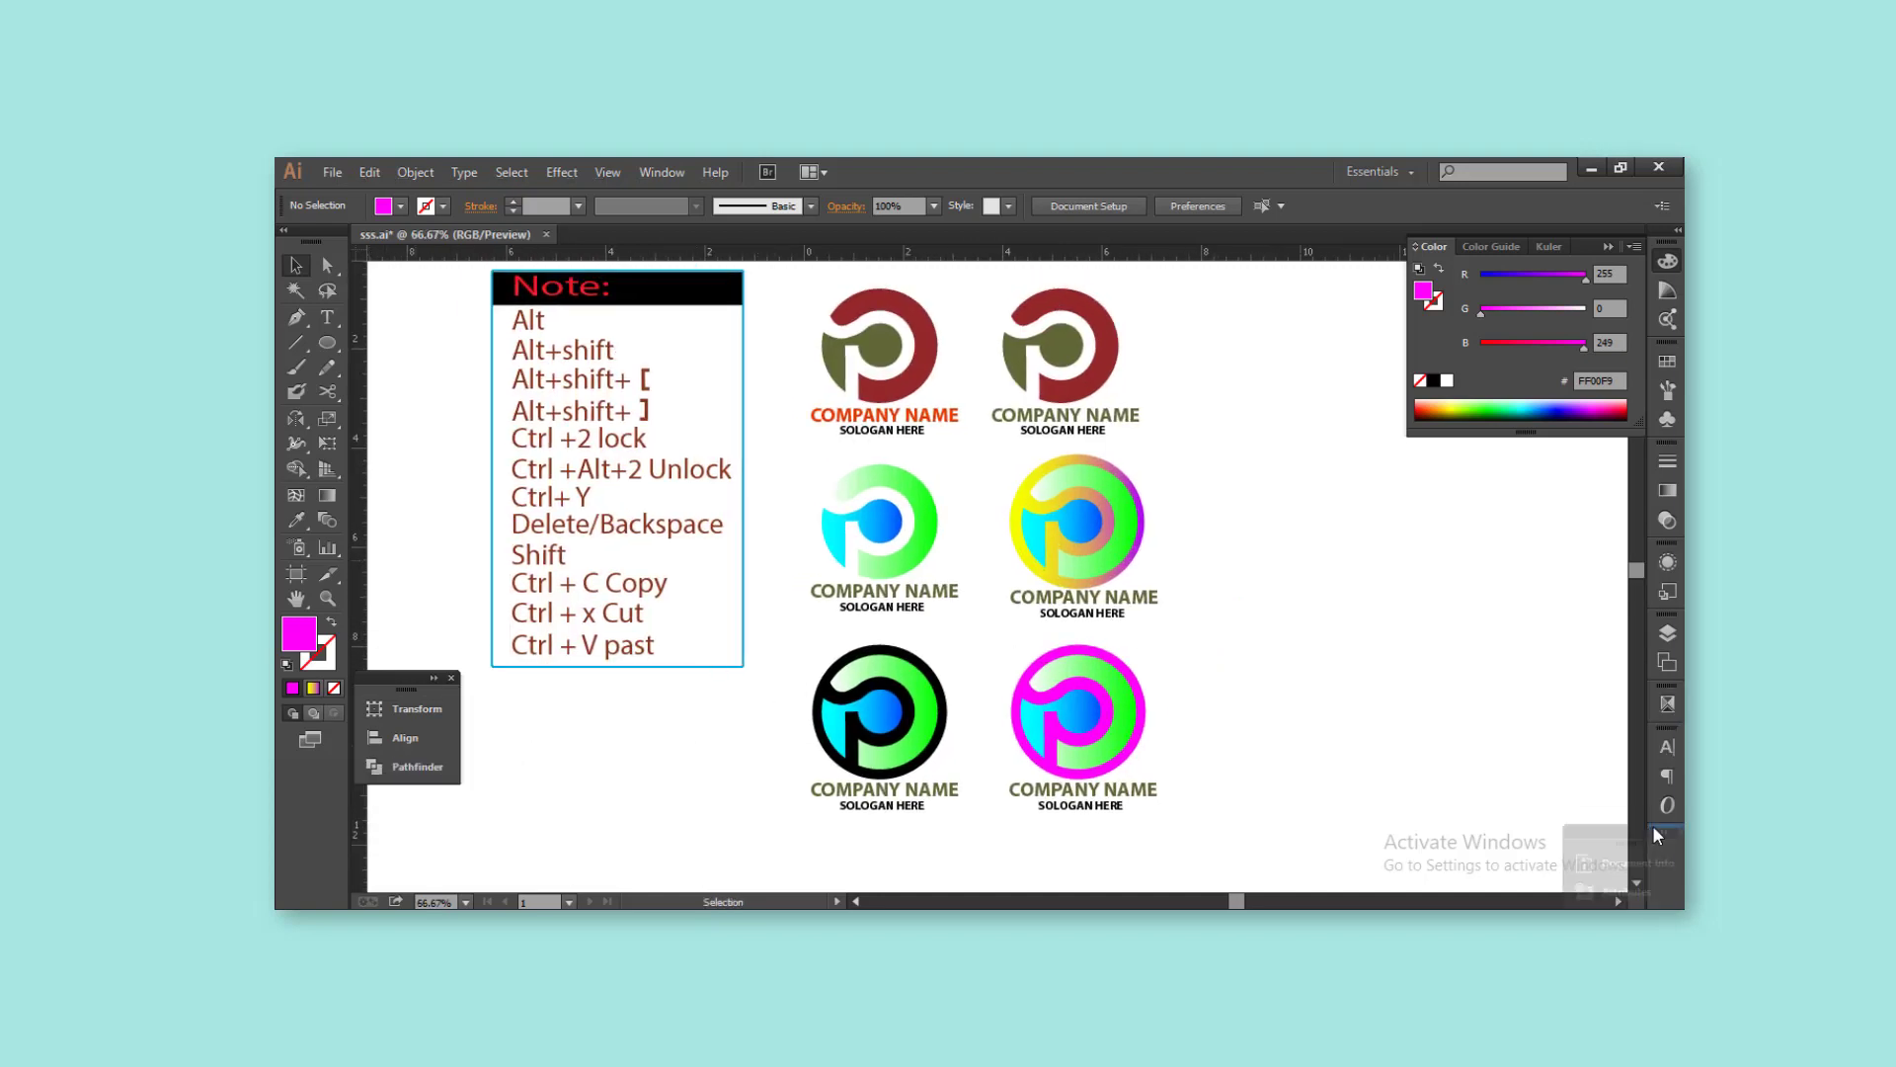
pyautogui.click(1632, 240)
pyautogui.moveTo(1337, 427); pyautogui.dragTo(1393, 457)
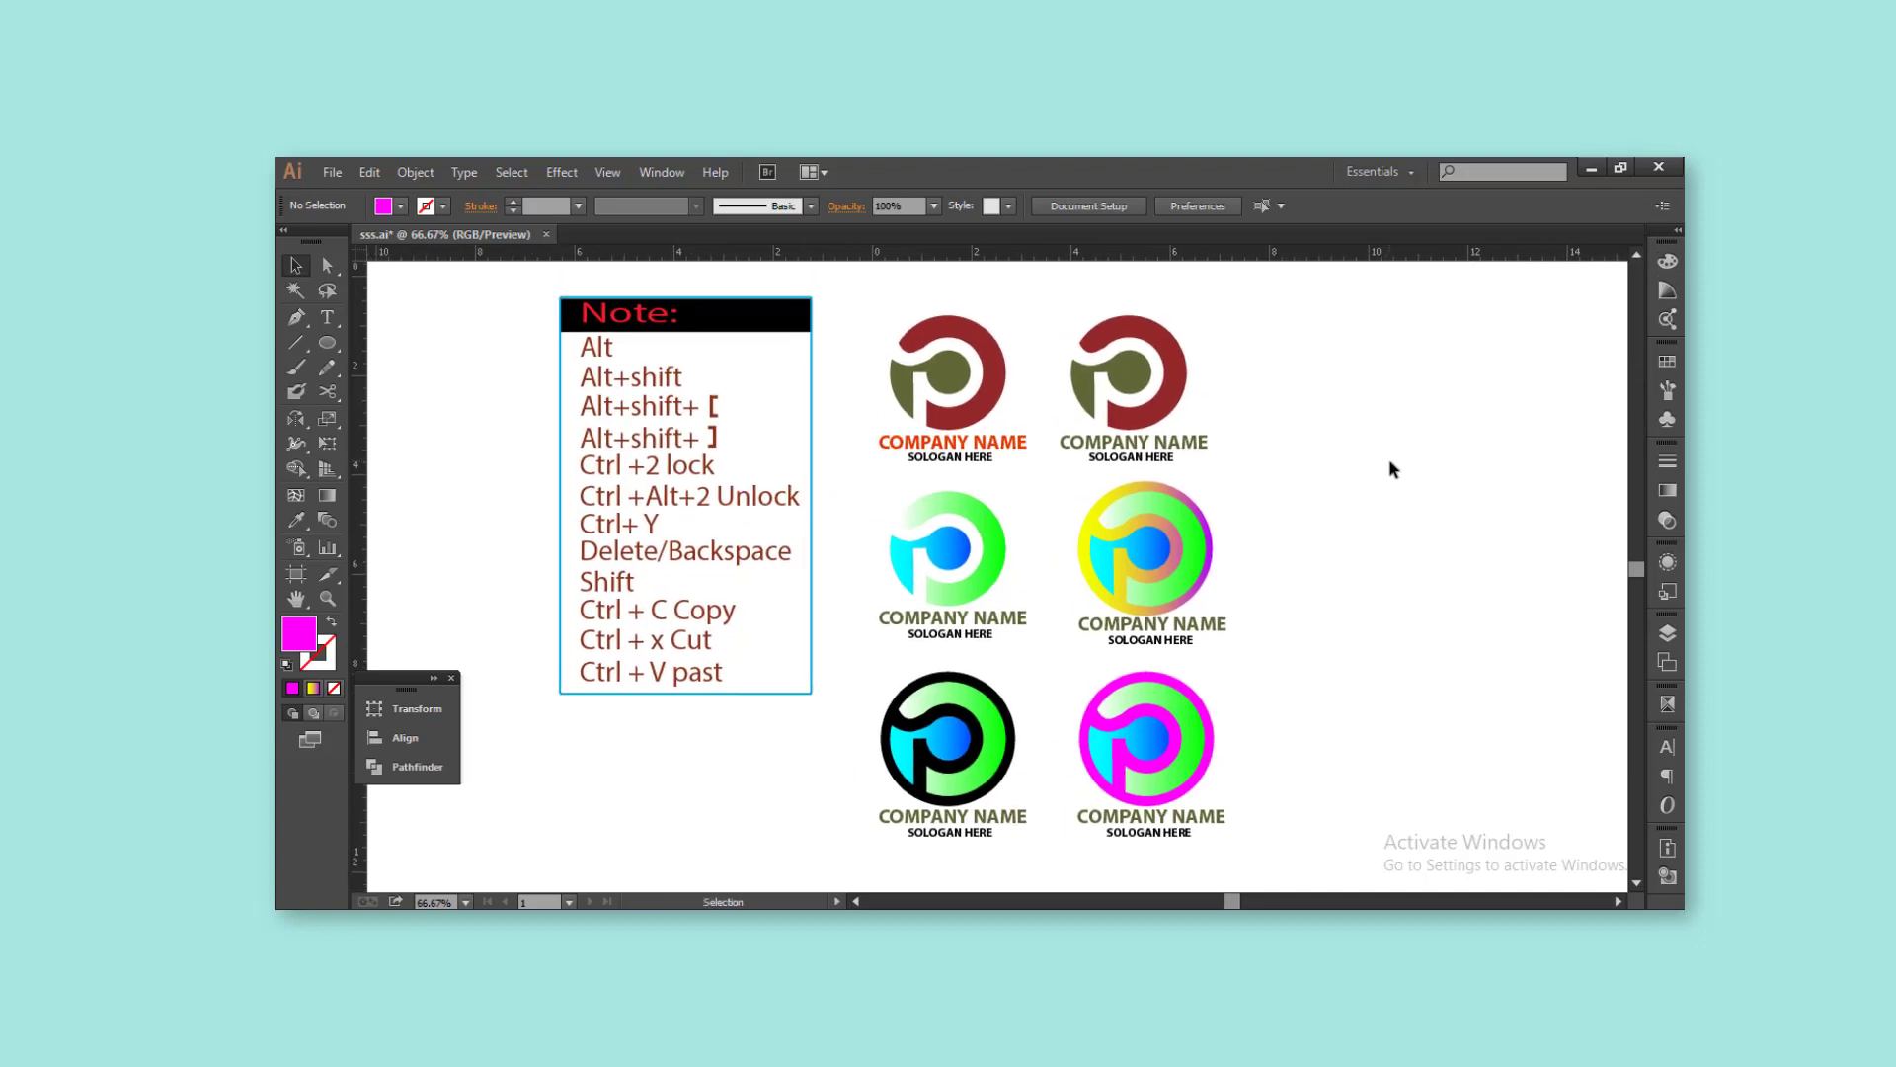